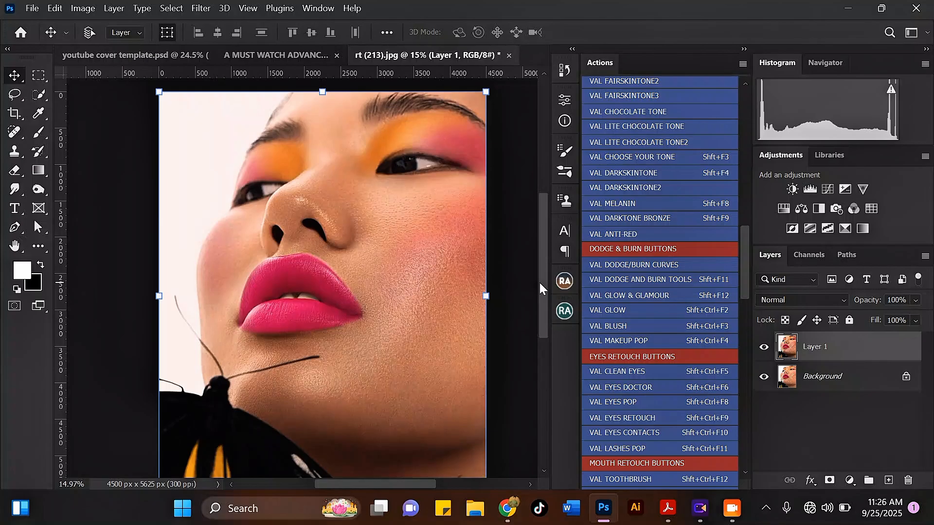
Step: Toggle Layer 1 off and on to compare, then leave it hidden to show the original portrait
drag(540, 284, 540, 282)
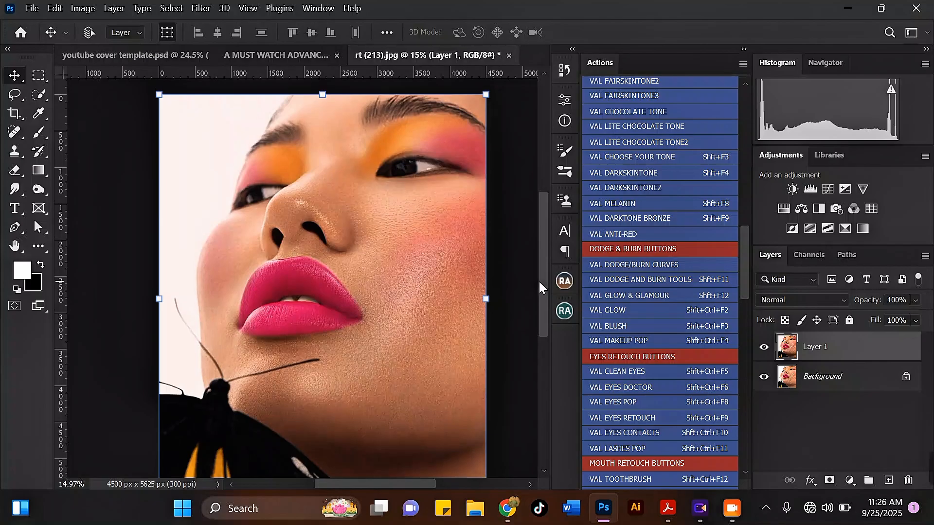
click(764, 347)
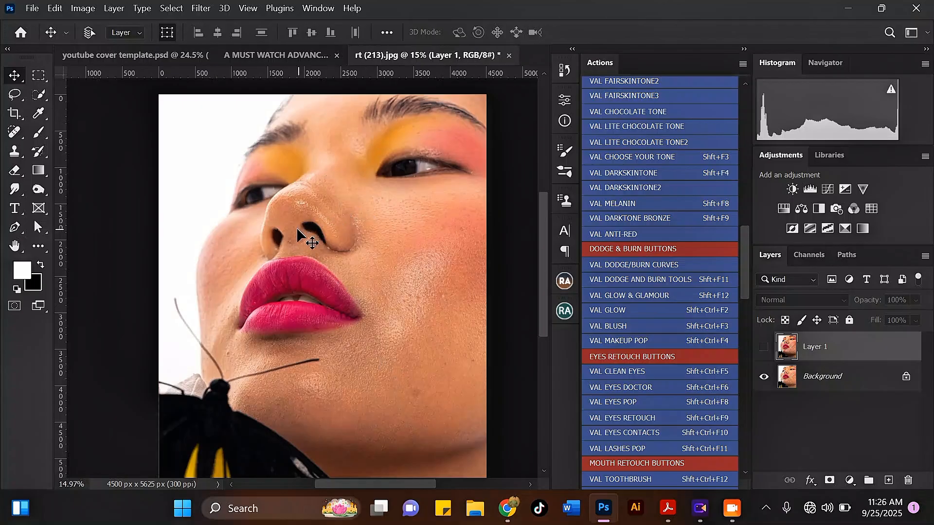
click(764, 347)
click(764, 348)
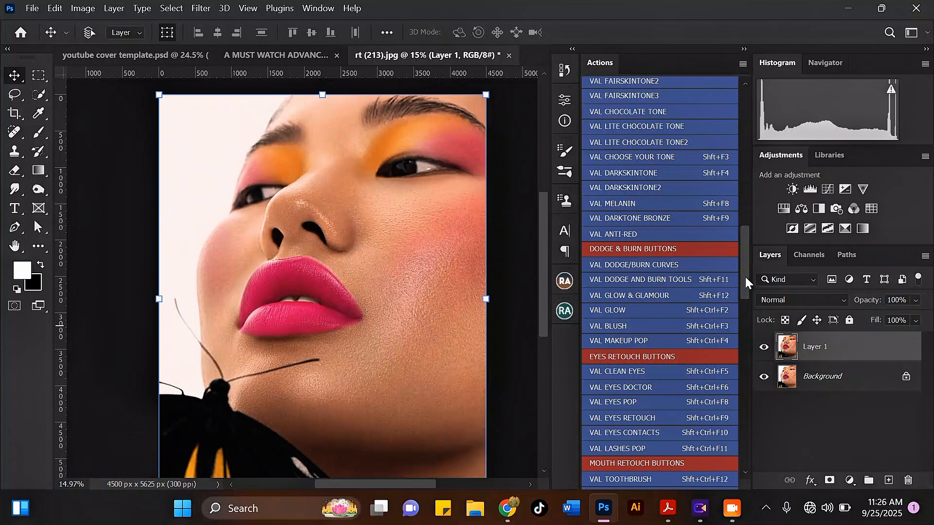
mouse_move(746, 277)
mouse_down()
mouse_move(738, 194)
mouse_move(753, 449)
mouse_move(739, 194)
mouse_up()
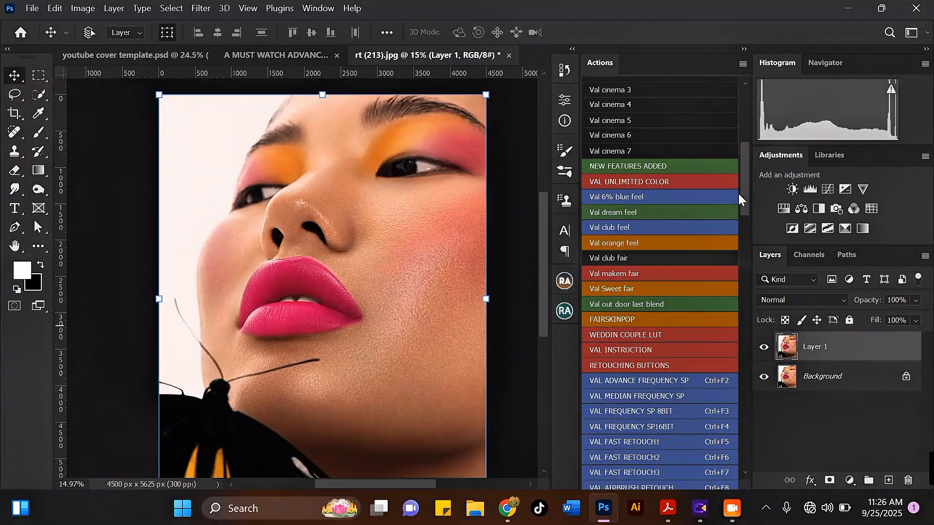
drag(739, 194, 743, 220)
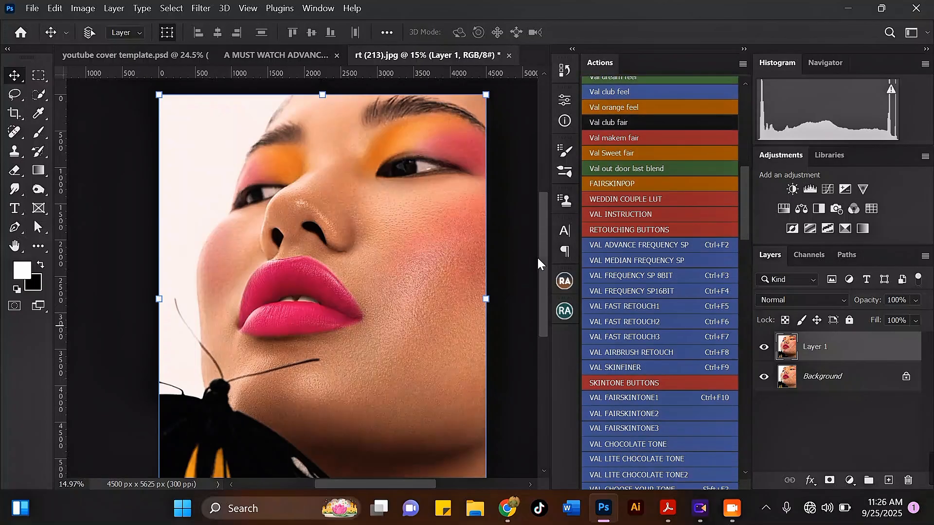
click(763, 347)
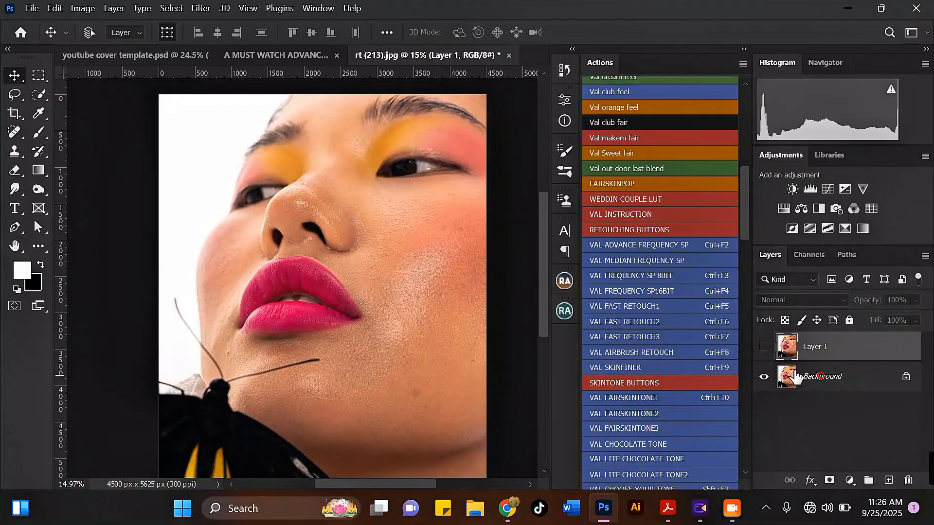
Step: Select the Background layer, zoom in on the butterfly, and duplicate it as Background copy
click(796, 377)
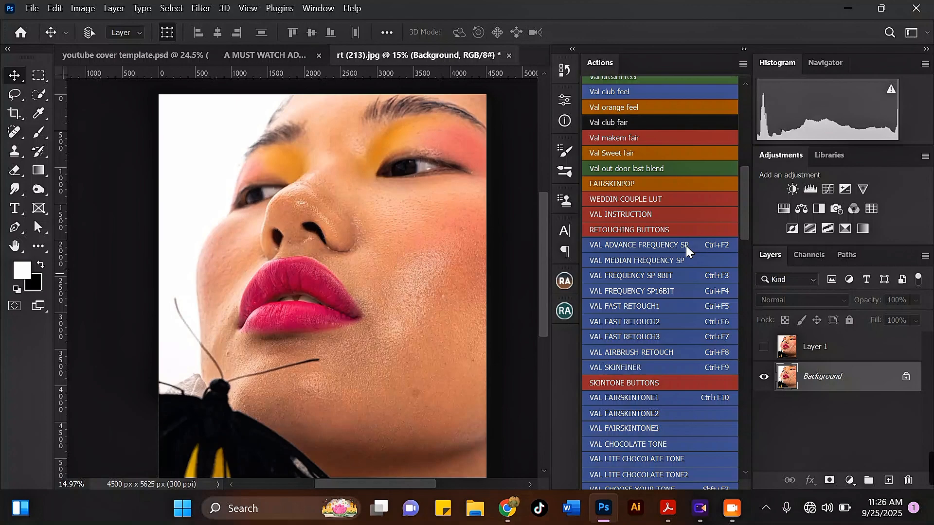
scroll(355, 158, down, 2)
scroll(222, 389, up, 1)
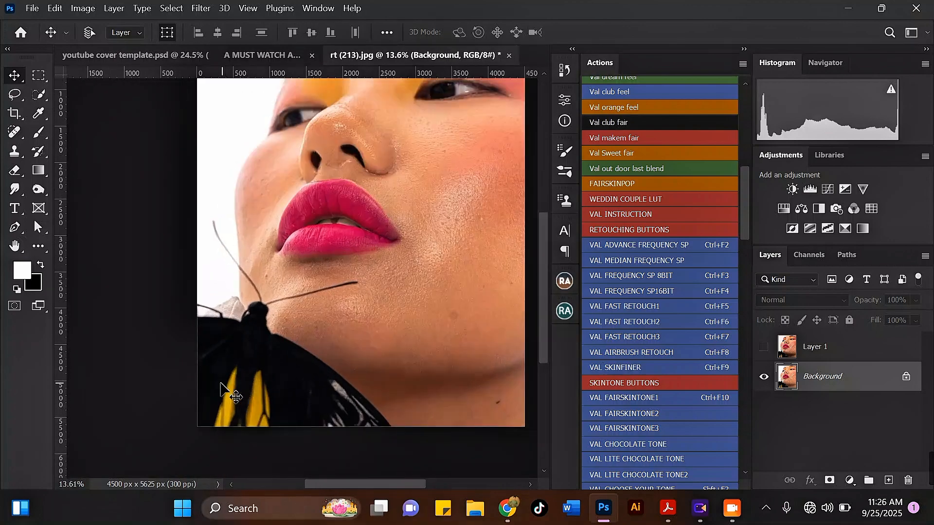
scroll(222, 389, up, 5)
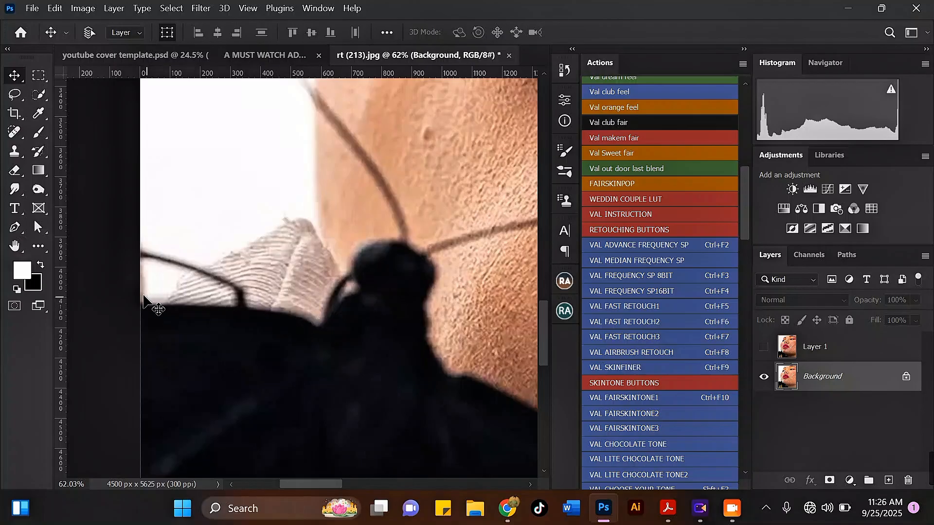
scroll(302, 329, down, 3)
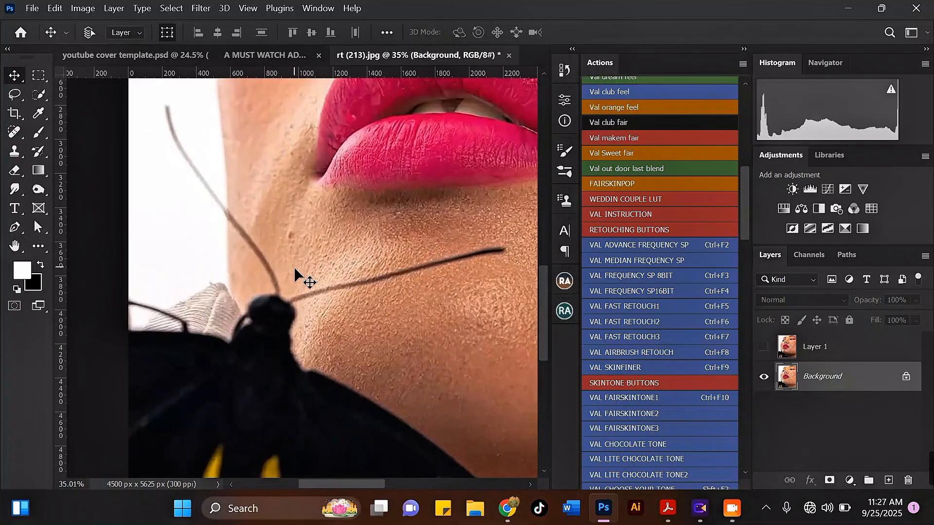
scroll(304, 288, down, 2)
mouse_move(844, 379)
mouse_down()
mouse_move(865, 402)
mouse_move(895, 478)
mouse_move(871, 472)
mouse_move(888, 480)
mouse_up()
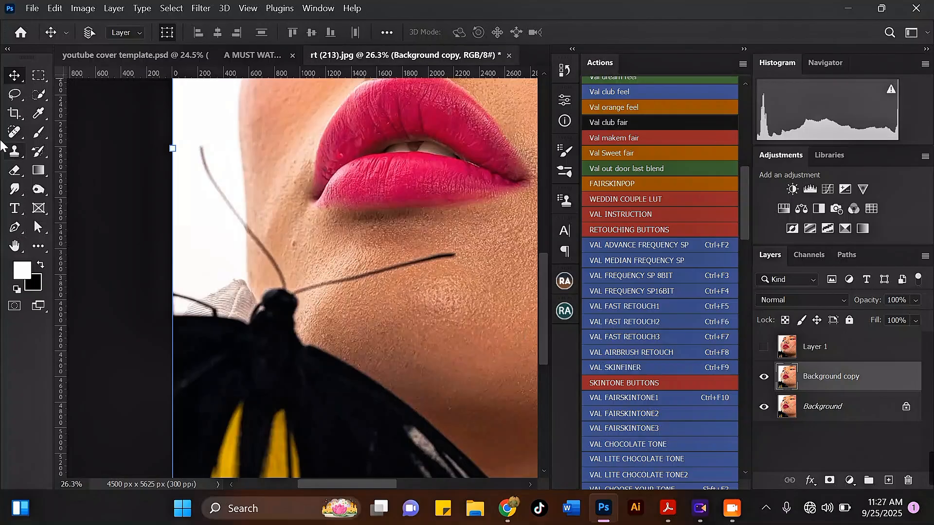
Step: With the Remove Tool at size 100, paint out the white fabric beside the wing
click(14, 134)
click(93, 161)
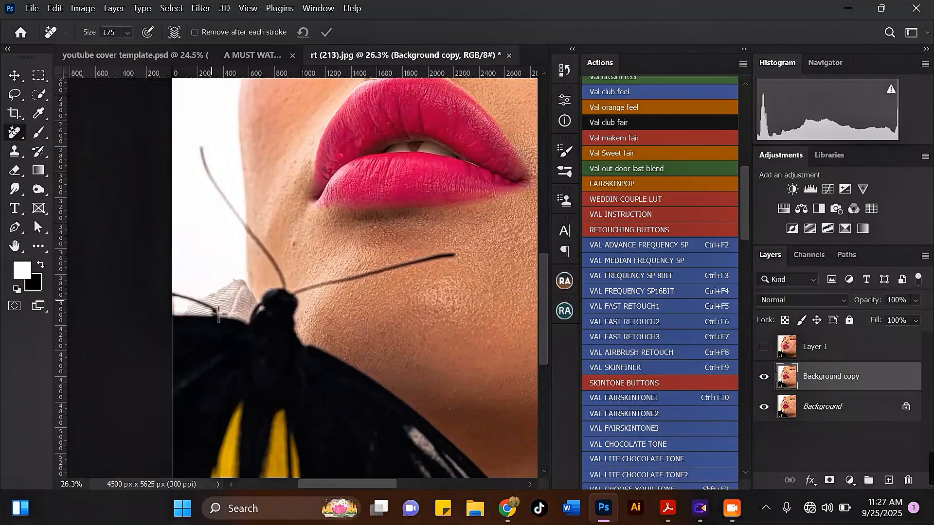
scroll(193, 307, up, 2)
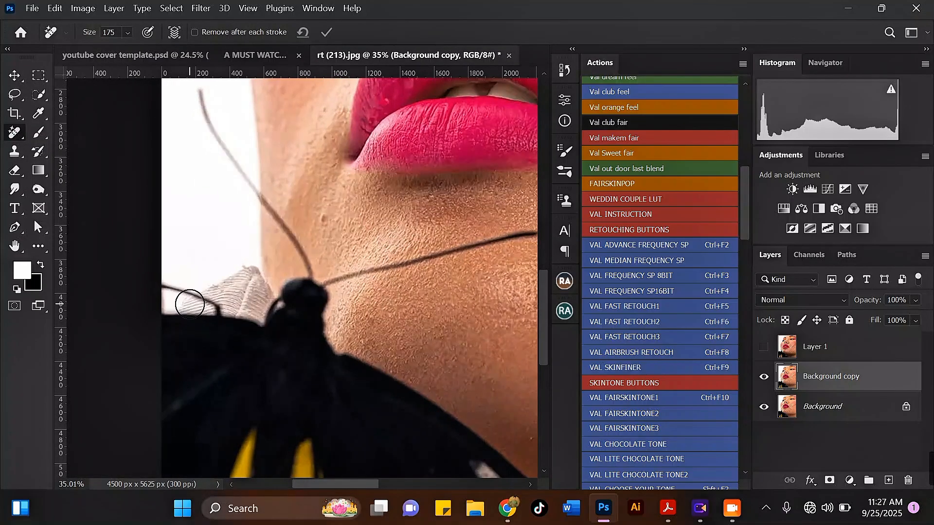
key(bracketleft)
key(bracketleft)
key(bracketleft)
mouse_move(181, 304)
mouse_down()
mouse_move(211, 310)
mouse_move(210, 294)
mouse_move(260, 313)
mouse_move(265, 289)
mouse_move(253, 270)
mouse_move(237, 268)
mouse_move(224, 284)
mouse_move(252, 292)
mouse_move(248, 302)
mouse_move(201, 290)
mouse_move(260, 298)
mouse_up()
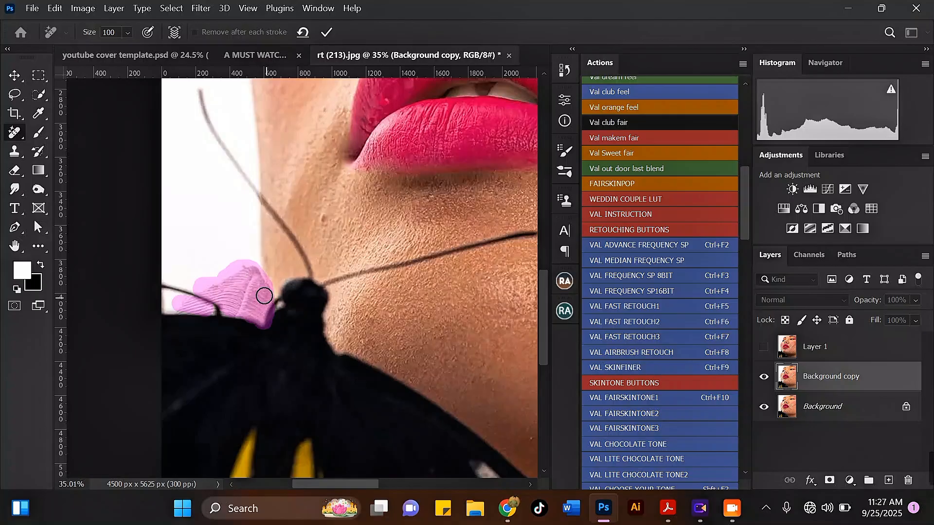
Step: Zoom in and out to inspect the cleaned-up area beside the wing
scroll(261, 298, down, 5)
scroll(240, 268, down, 1)
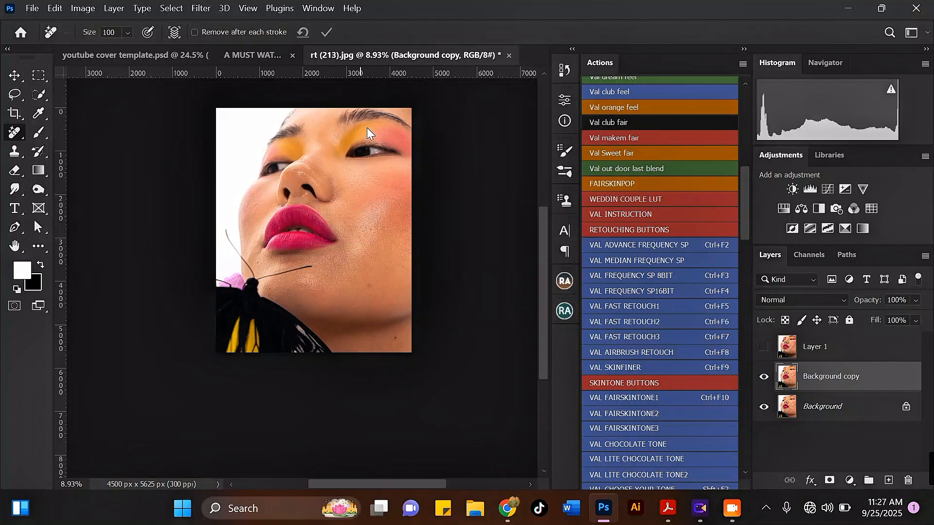
scroll(264, 295, up, 6)
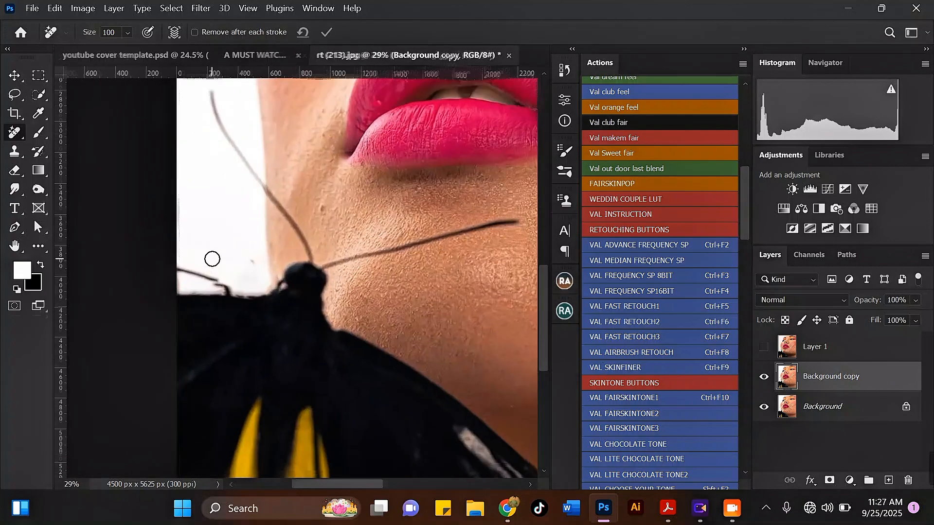
scroll(204, 293, up, 2)
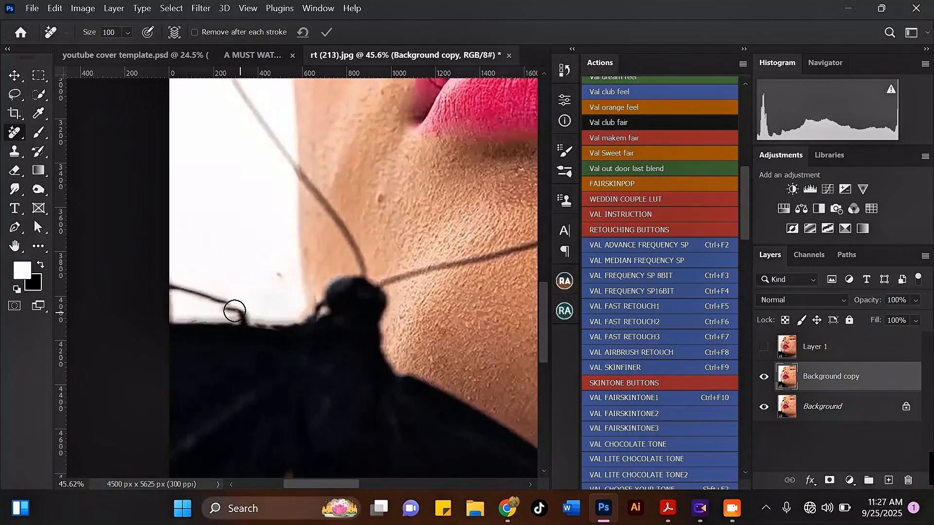
scroll(230, 307, up, 3)
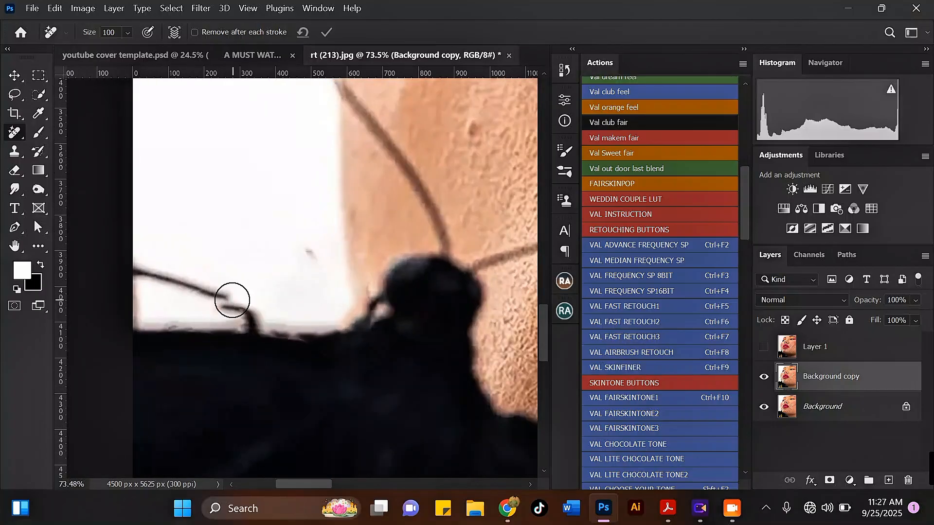
scroll(234, 304, down, 2)
scroll(235, 305, down, 5)
scroll(236, 310, up, 3)
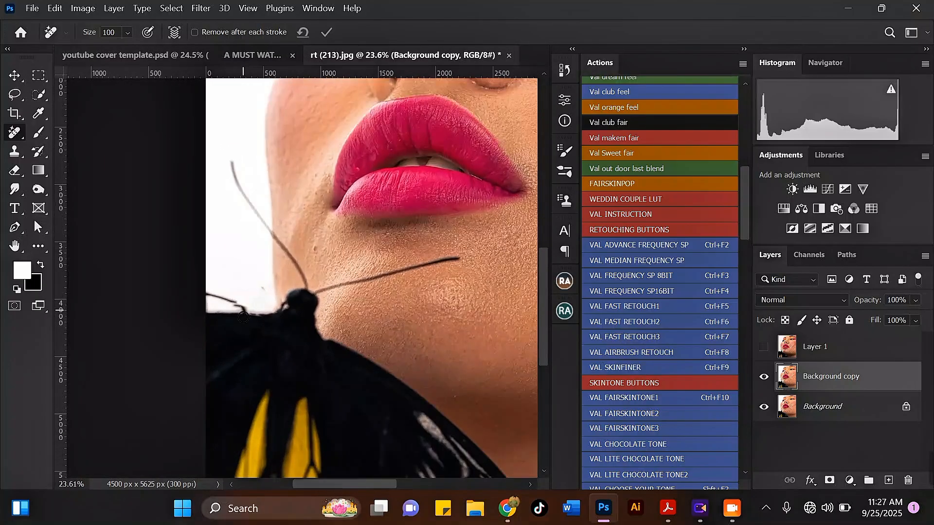
scroll(235, 310, up, 5)
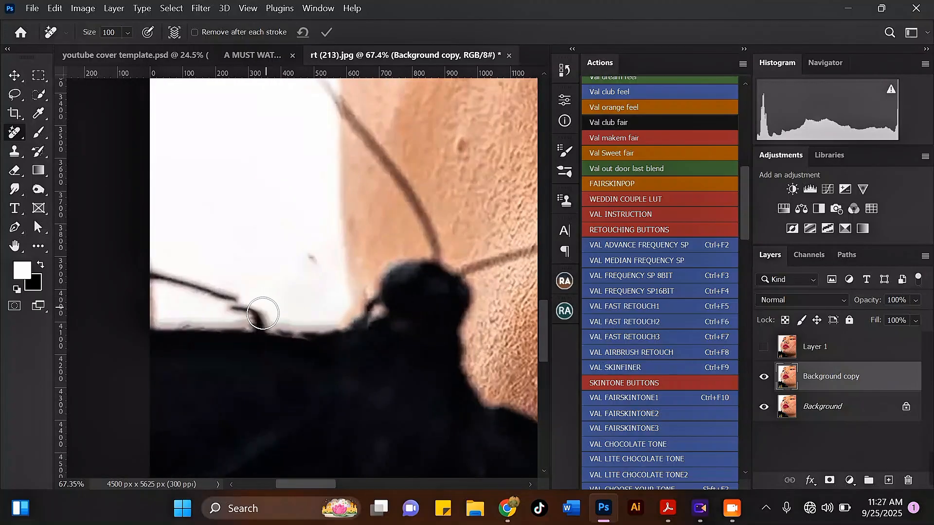
scroll(257, 318, up, 1)
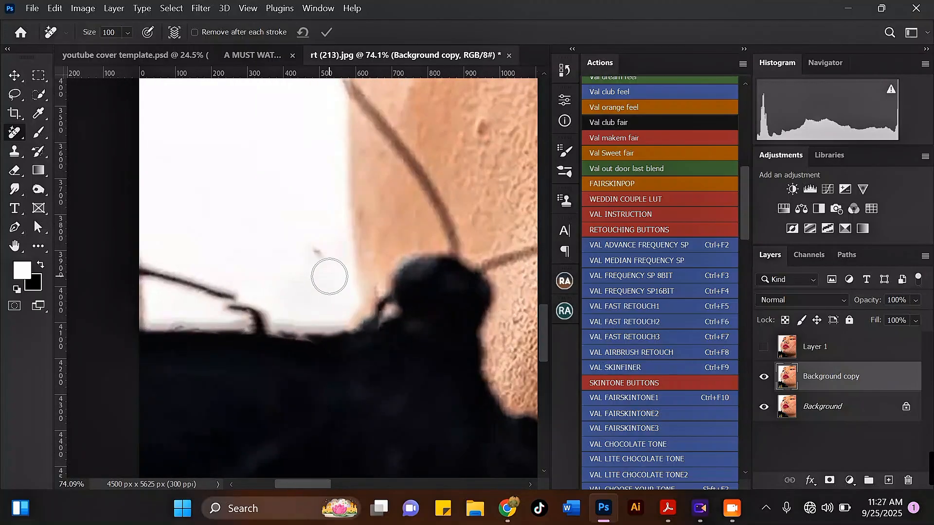
Step: Lasso the dark leg stroke beside the butterfly and copy it onto a new Layer 2
click(41, 138)
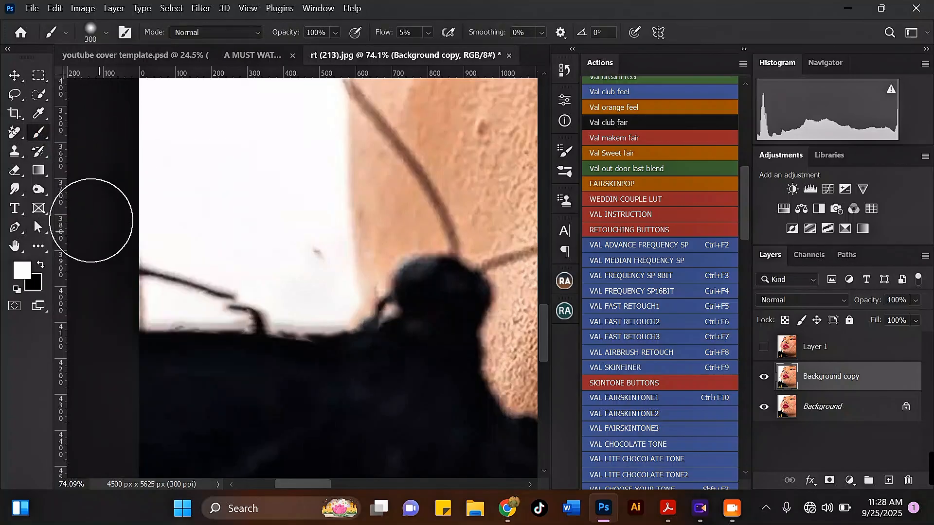
click(15, 93)
scroll(246, 304, up, 3)
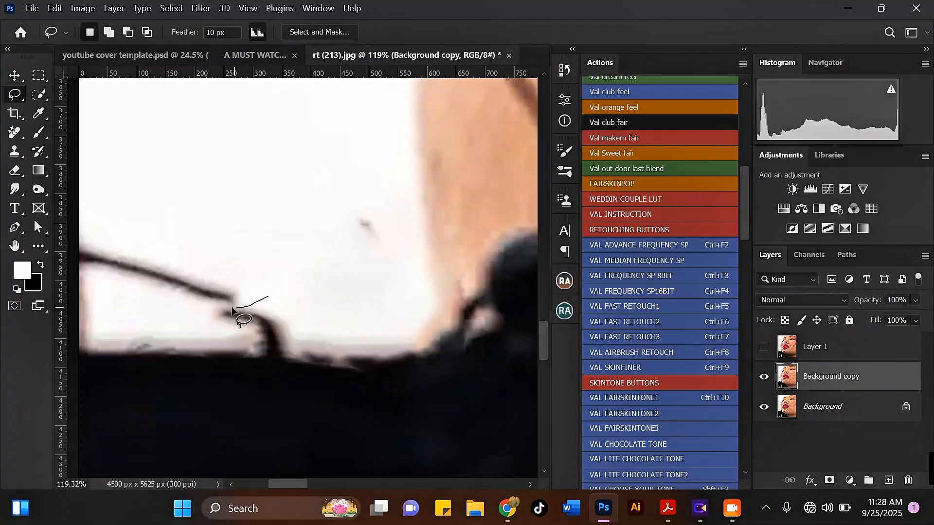
drag(292, 304, 293, 304)
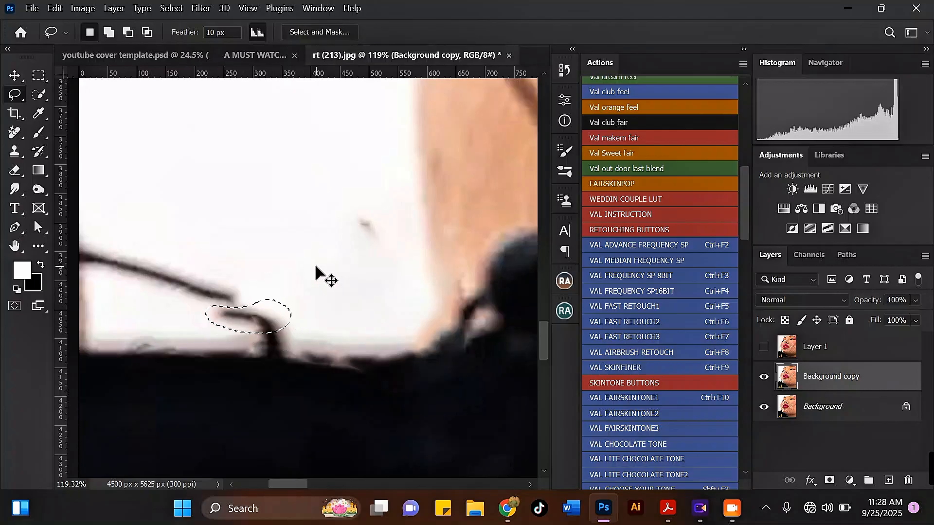
key(ctrl+j)
Step: Warp the copied stroke so it bends upward, then commit the transform
key(ctrl+t)
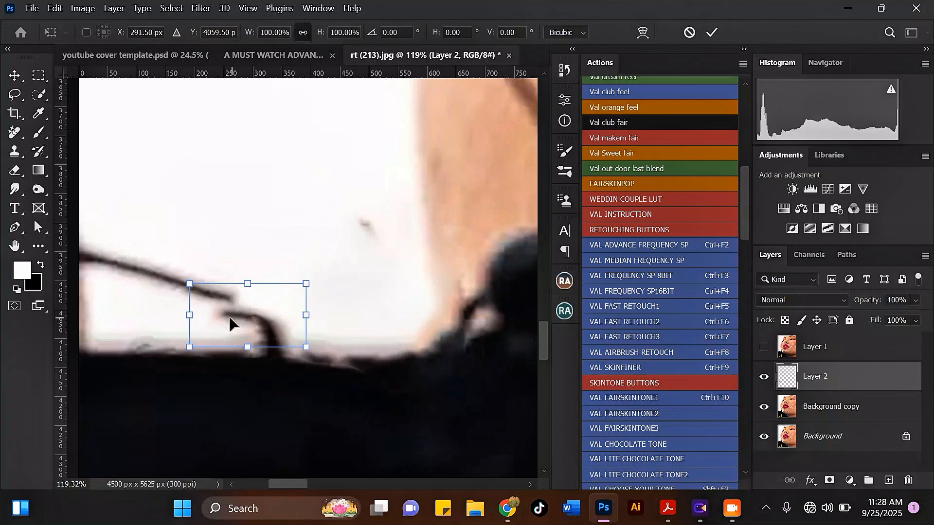
click(642, 32)
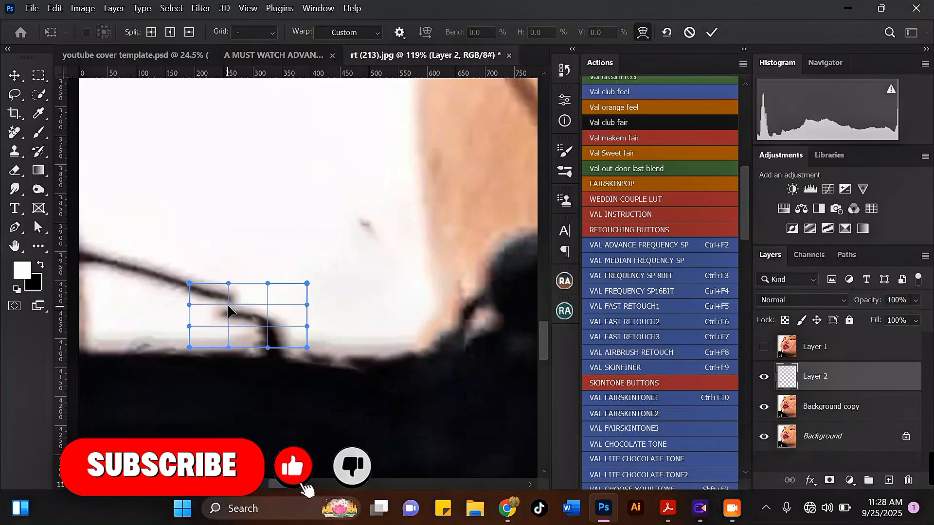
drag(192, 286, 213, 256)
drag(221, 309, 221, 303)
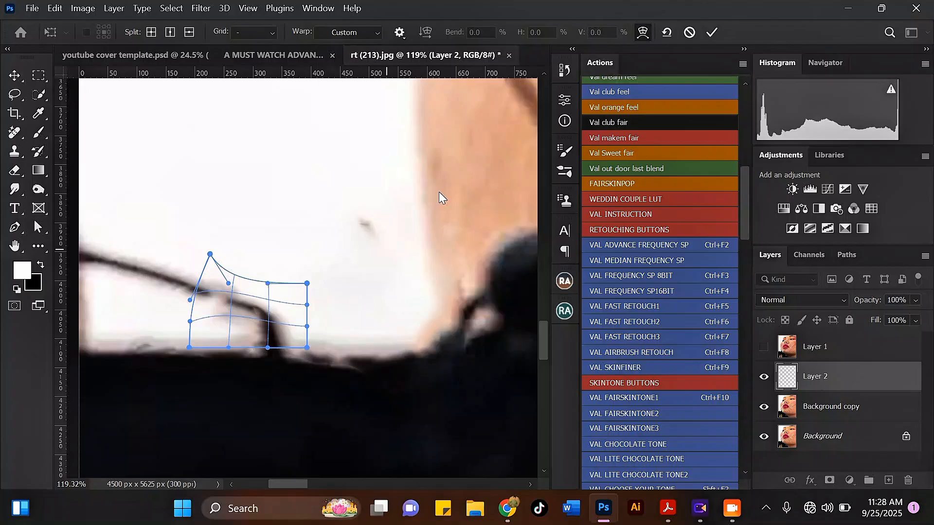
click(711, 33)
Step: Toggle Layer 2 off and on to compare the image before and after
key(l)
scroll(243, 287, down, 1)
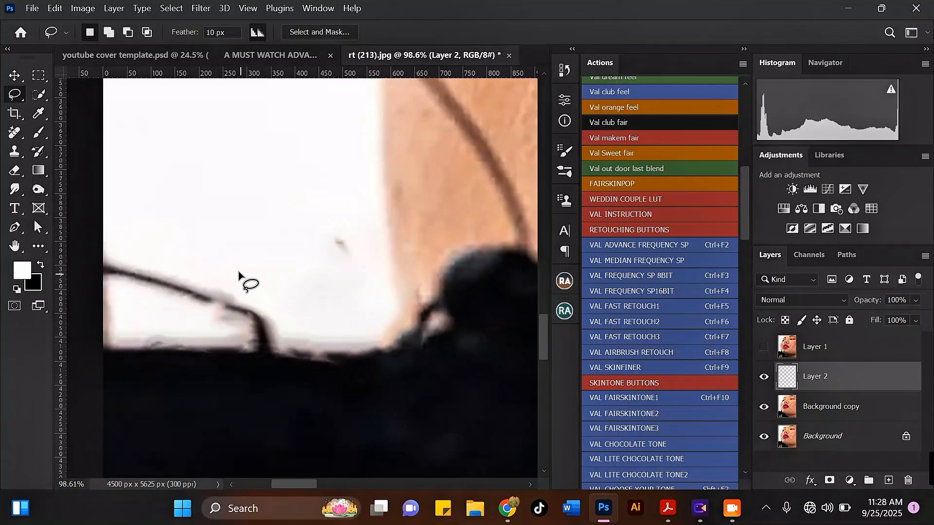
click(764, 377)
click(765, 378)
scroll(221, 300, up, 3)
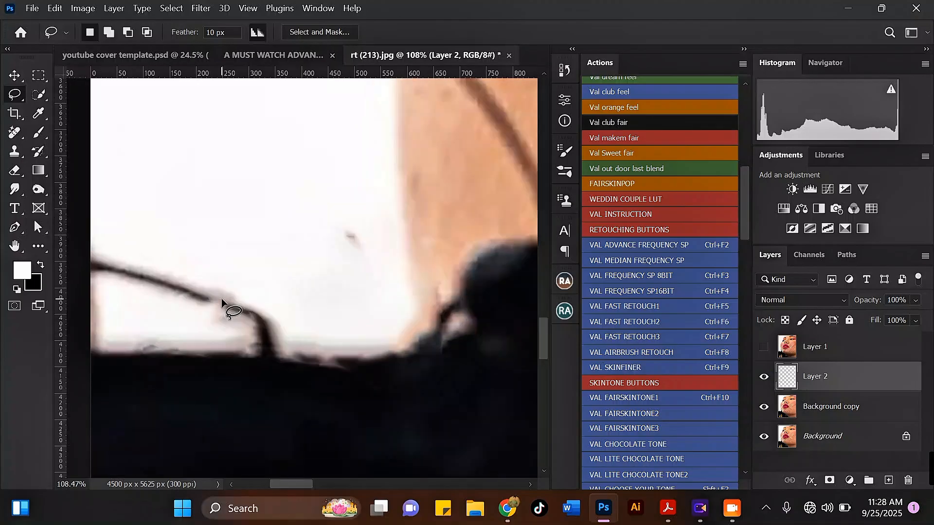
Step: Delete the blurred patch near the antenna from Layer 2 and select Background copy alongside it
drag(264, 305, 232, 302)
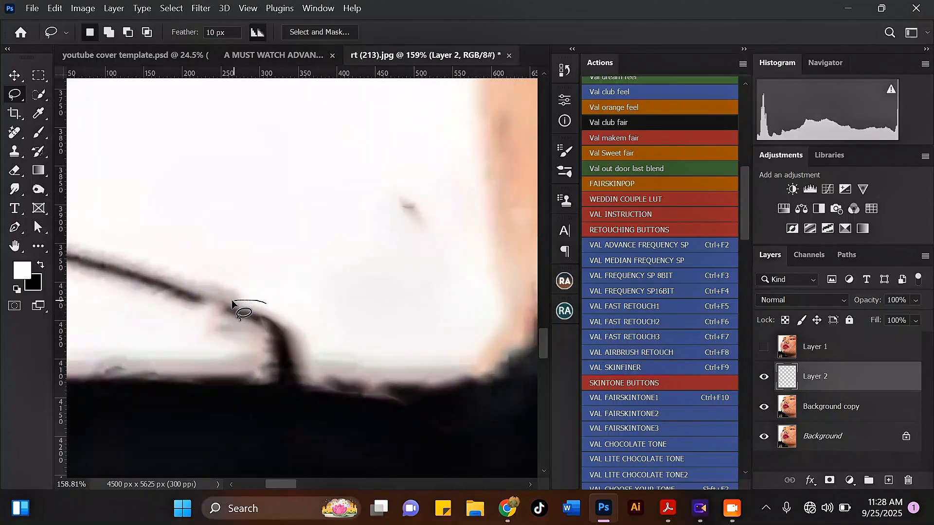
mouse_move(248, 359)
mouse_down()
mouse_move(190, 335)
mouse_move(193, 312)
mouse_move(248, 284)
mouse_move(277, 291)
mouse_up()
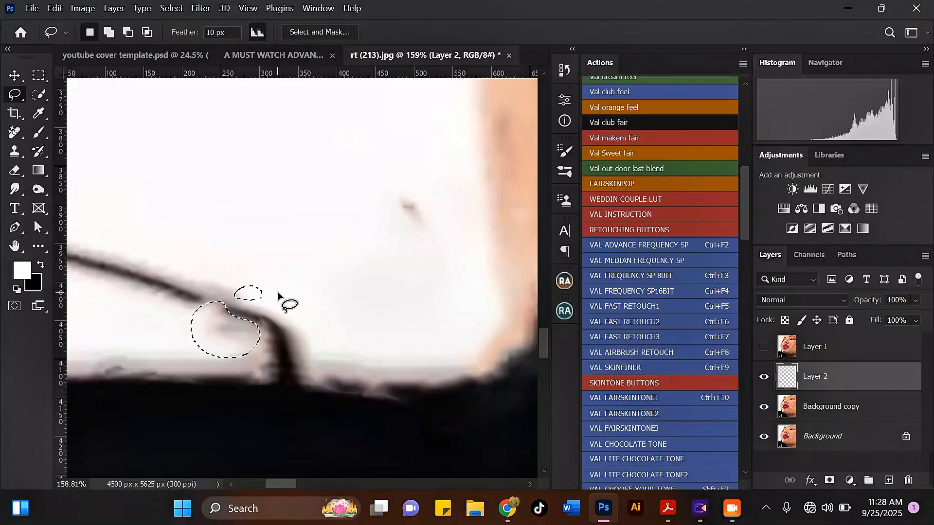
key(Delete)
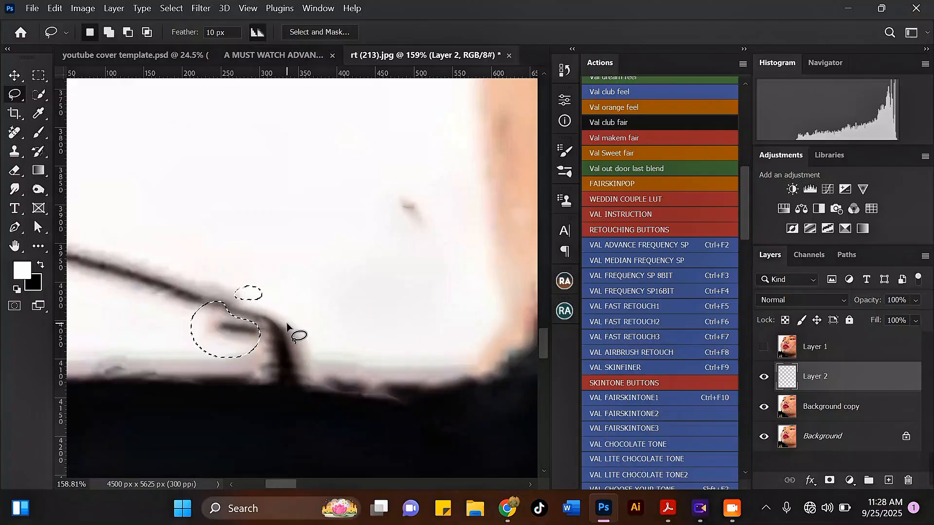
key(ctrl+d)
scroll(267, 302, down, 5)
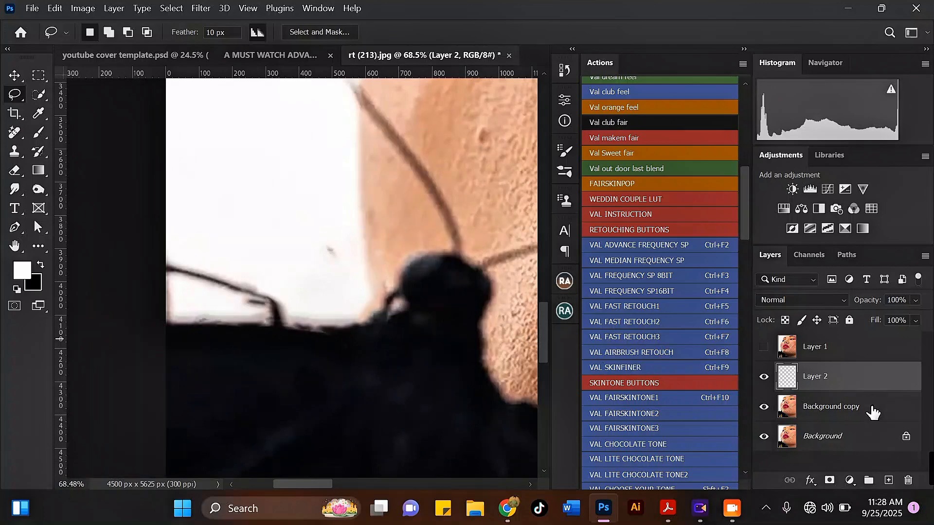
shift+click(851, 414)
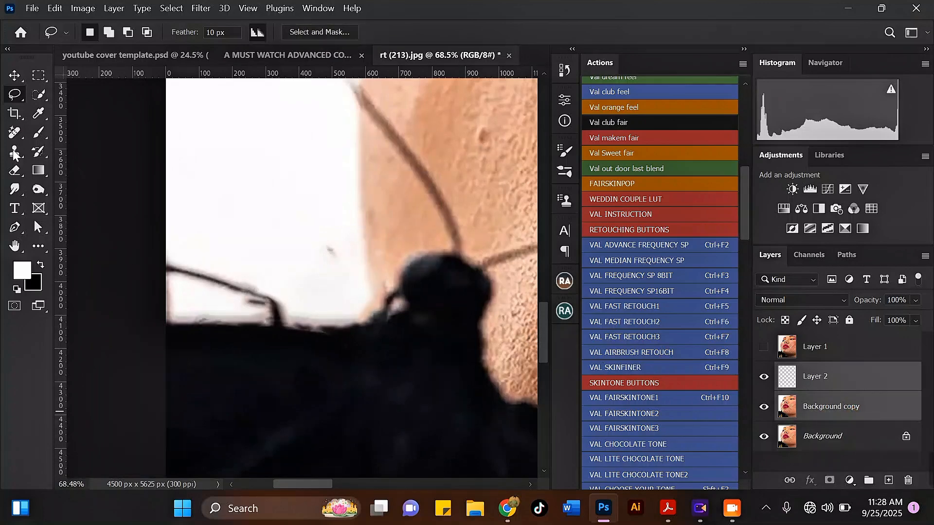
Step: Merge Layer 2 with Background copy, add a new layer, and set the Spot Healing Brush to 30
key(ctrl+e)
click(14, 132)
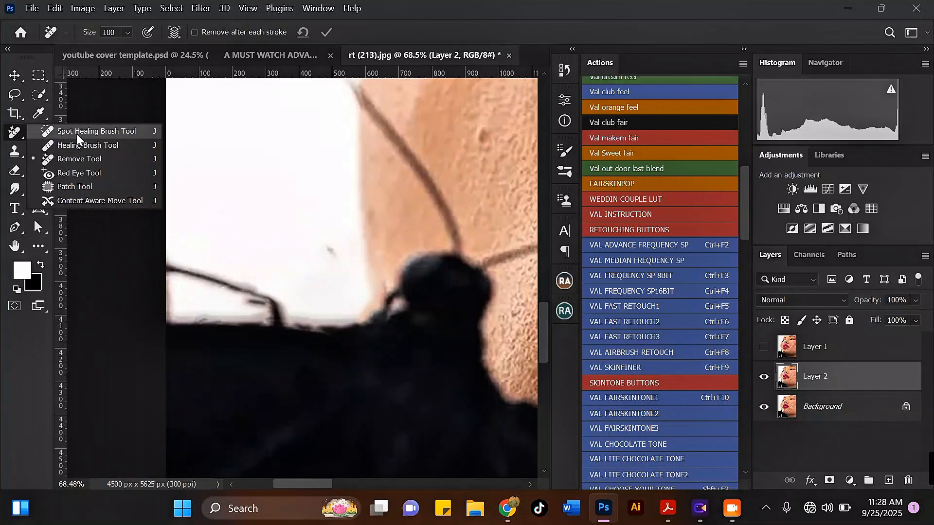
click(86, 134)
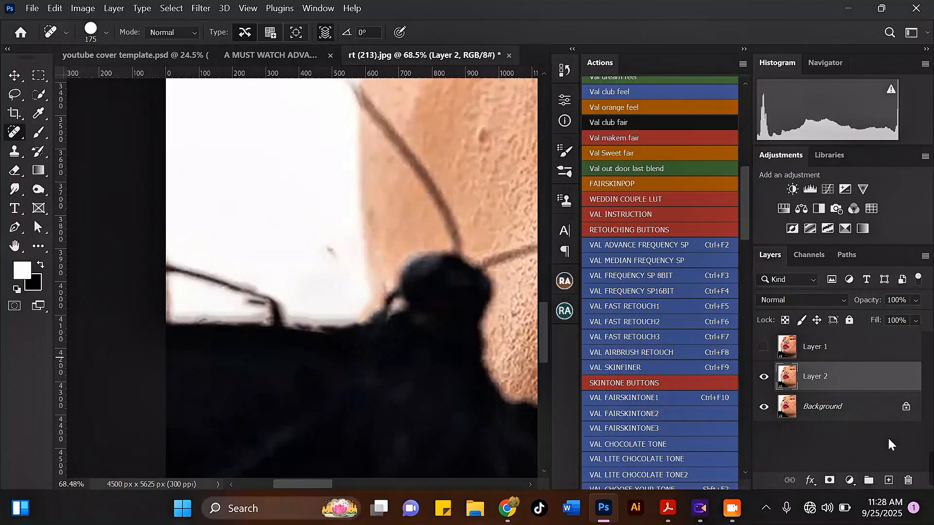
click(888, 480)
scroll(271, 318, up, 2)
scroll(271, 317, up, 2)
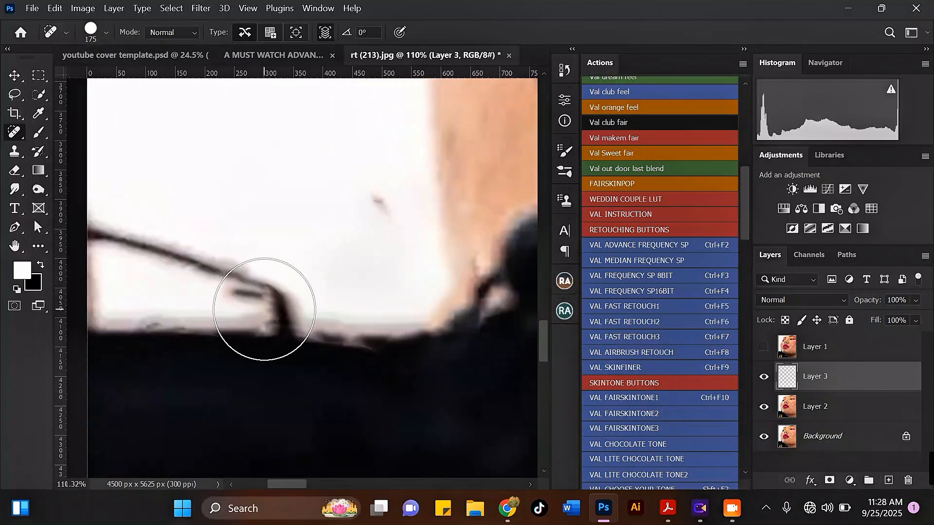
key(bracketleft)
key(bracketleft)
key(bracketleft)
key(bracketleft)
key(bracketleft)
key(bracketleft)
key(bracketleft)
key(bracketleft)
key(bracketleft)
key(bracketleft)
Step: Heal the smudges beside the antenna and the dark speck in the white background
drag(257, 296, 231, 293)
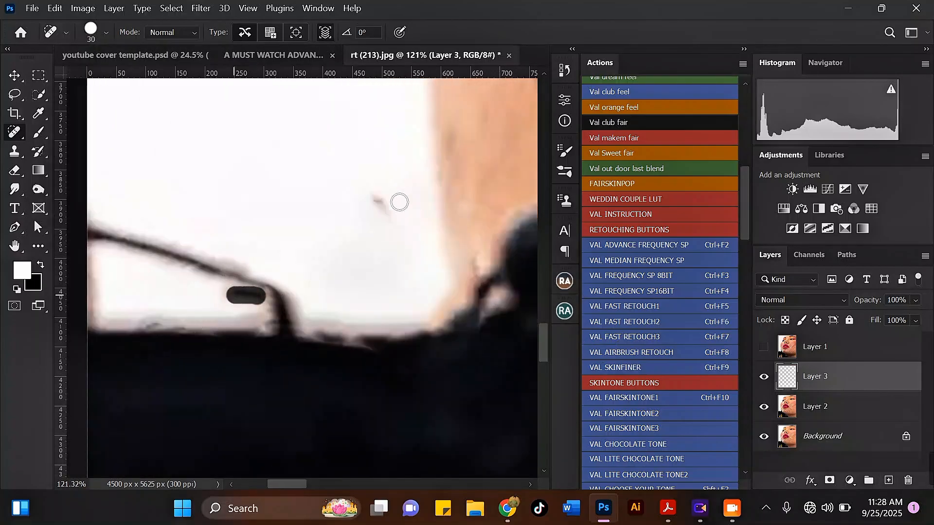
drag(390, 212, 374, 193)
drag(232, 293, 258, 300)
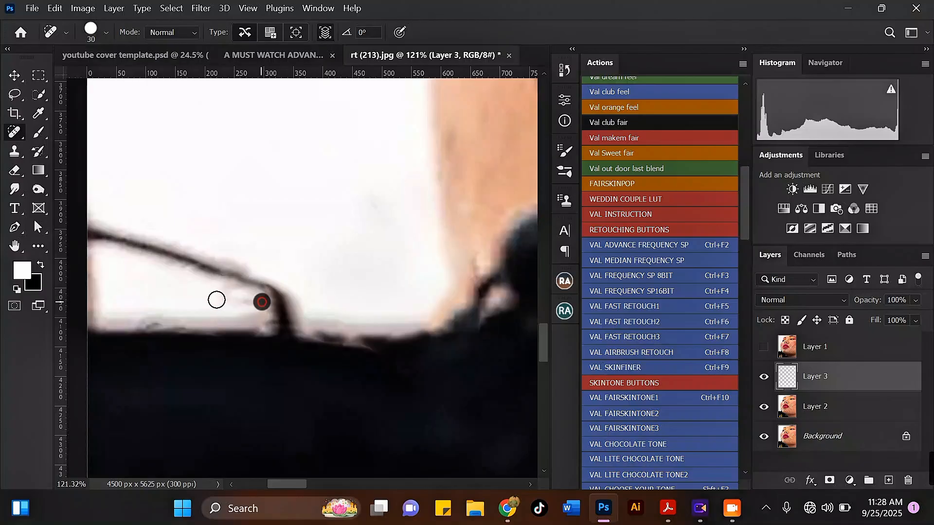
scroll(215, 298, down, 6)
scroll(482, 390, up, 4)
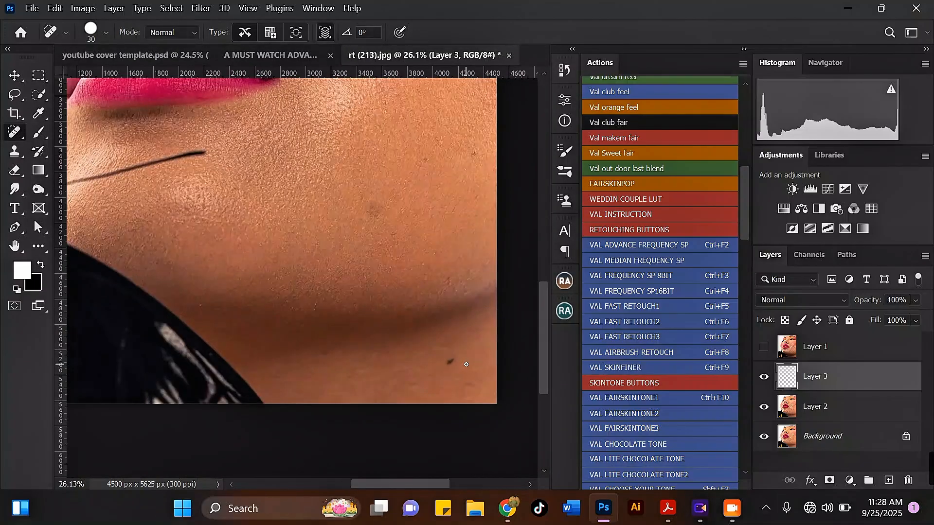
scroll(466, 364, down, 5)
Step: Merge Layer 2 and Layer 3 into a single layer
shift+click(815, 411)
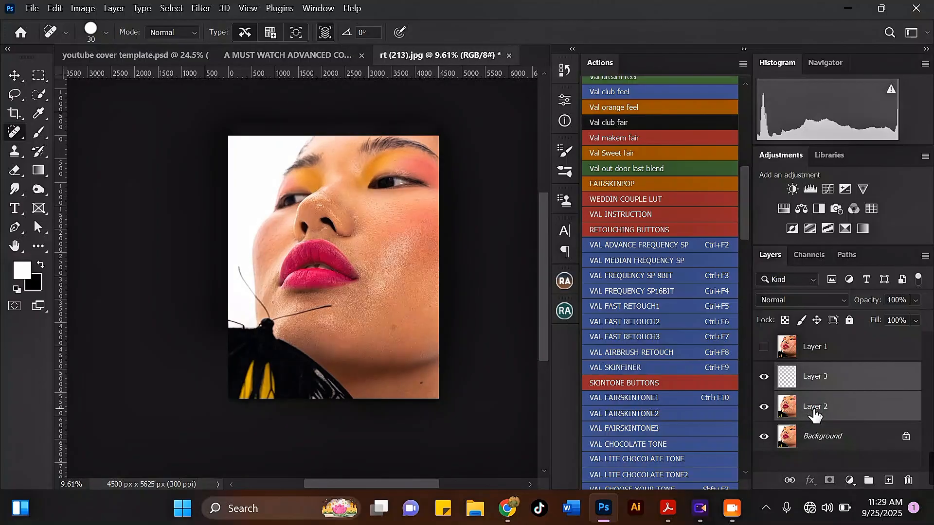
key(ctrl+e)
scroll(295, 213, up, 3)
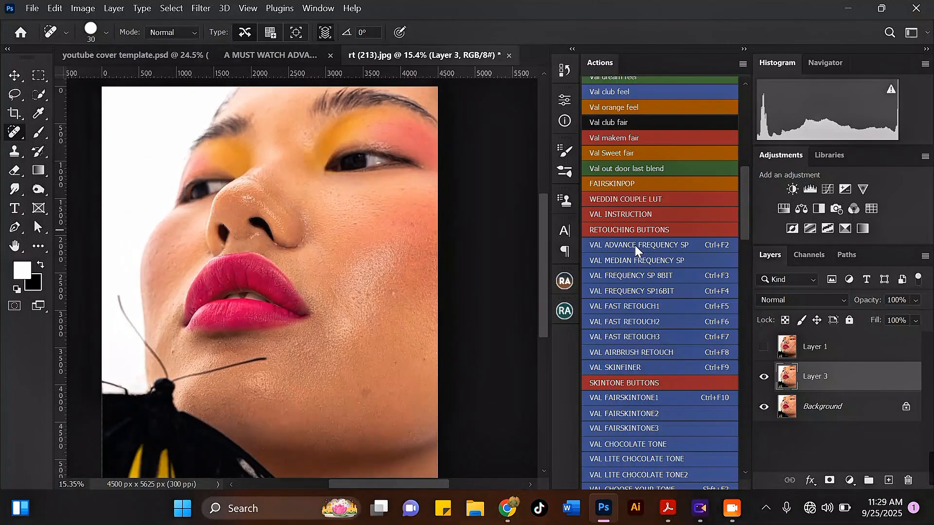
Step: Run the VAL ADVANCE FREQUENCY SP action with an 18-pixel Gaussian Blur on the low frequency
click(633, 244)
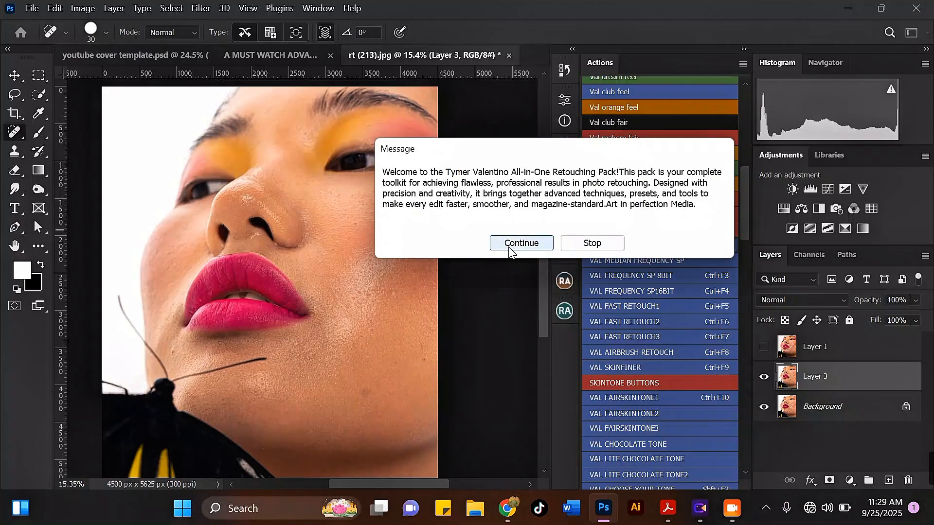
click(498, 243)
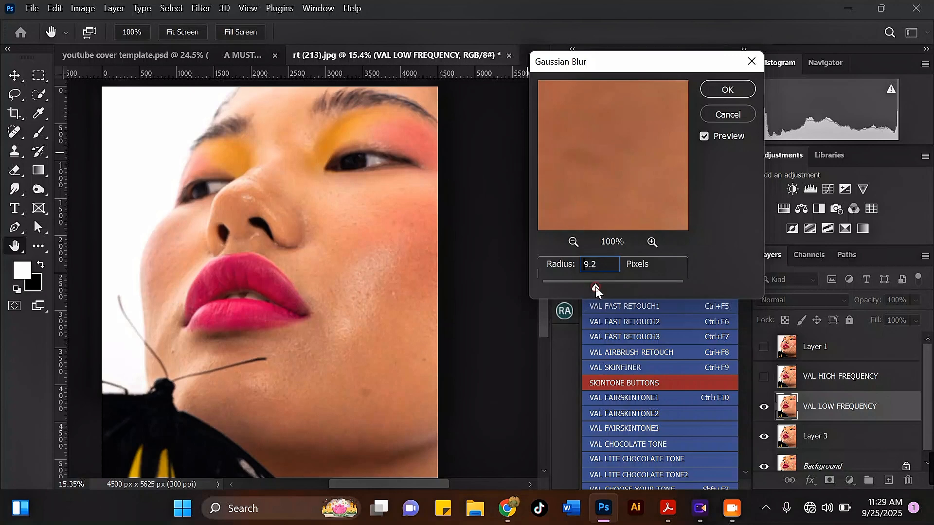
drag(595, 287, 603, 288)
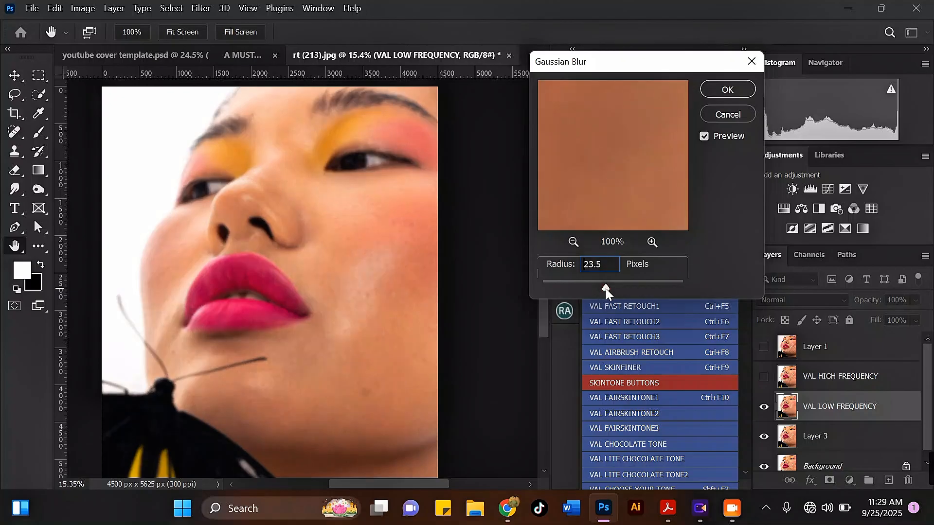
click(606, 288)
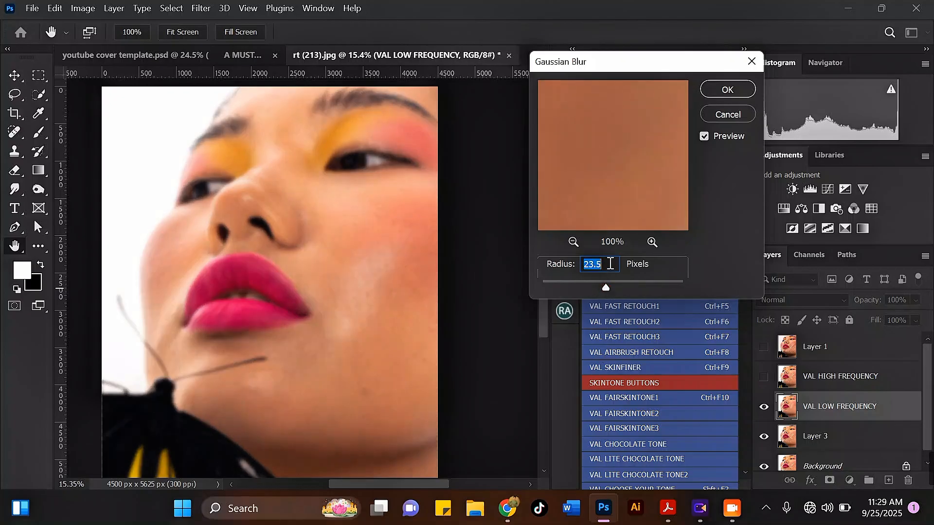
text(20)
key(BackSpace)
text(18)
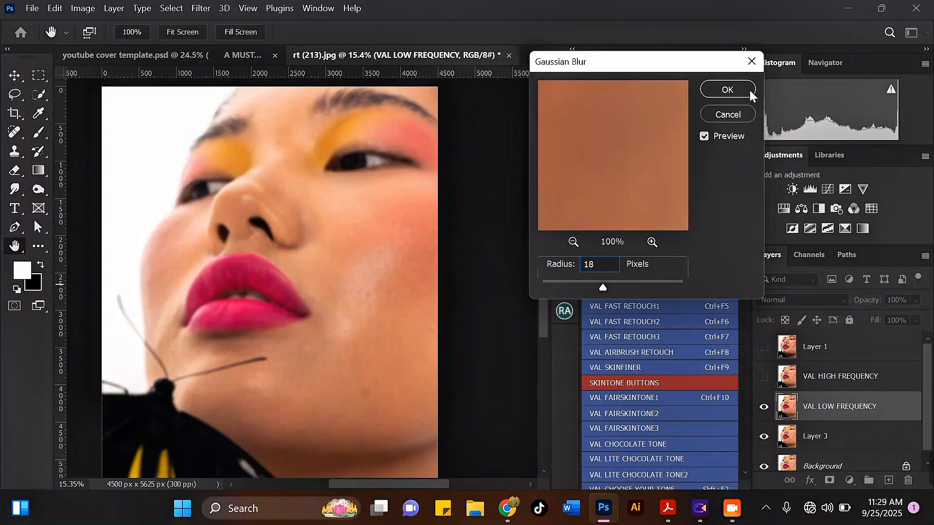
click(728, 90)
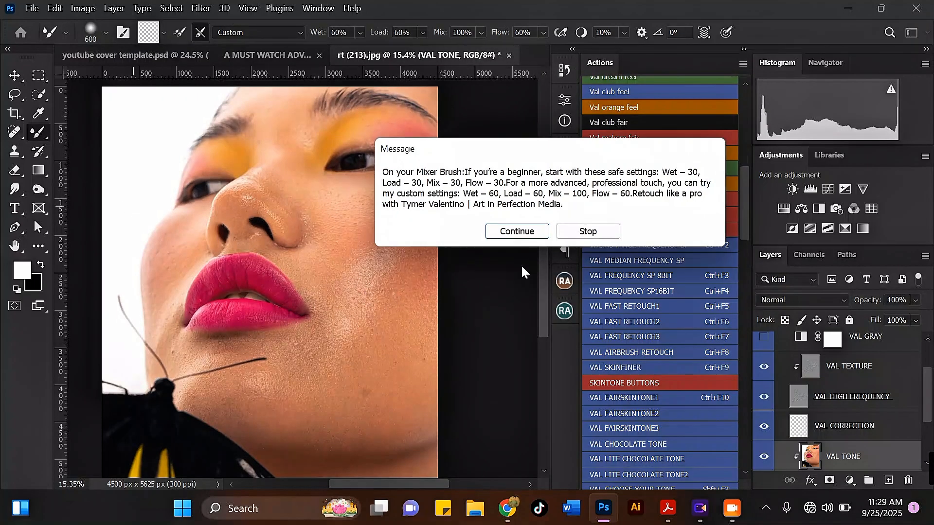
click(517, 232)
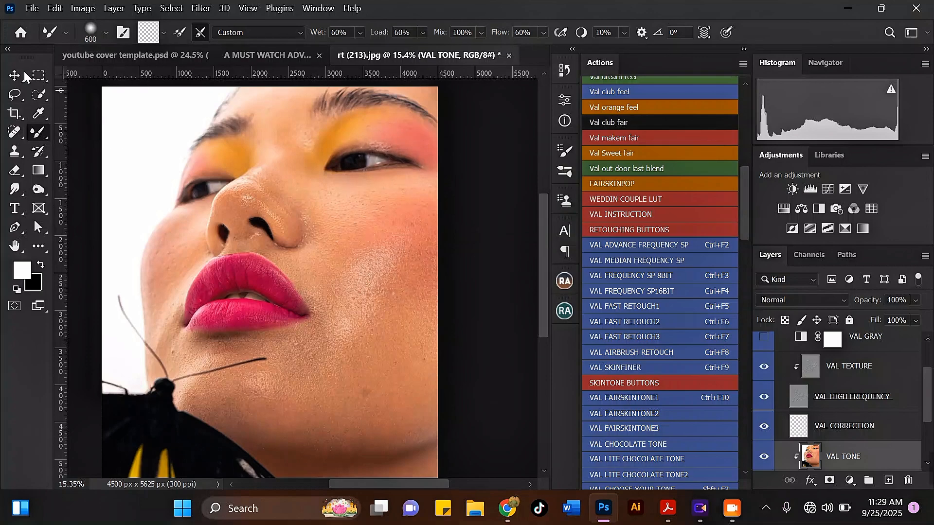
Step: Enlarge the Mixer Brush to 700 and smooth the cheek skin and its dark spot
scroll(316, 165, up, 2)
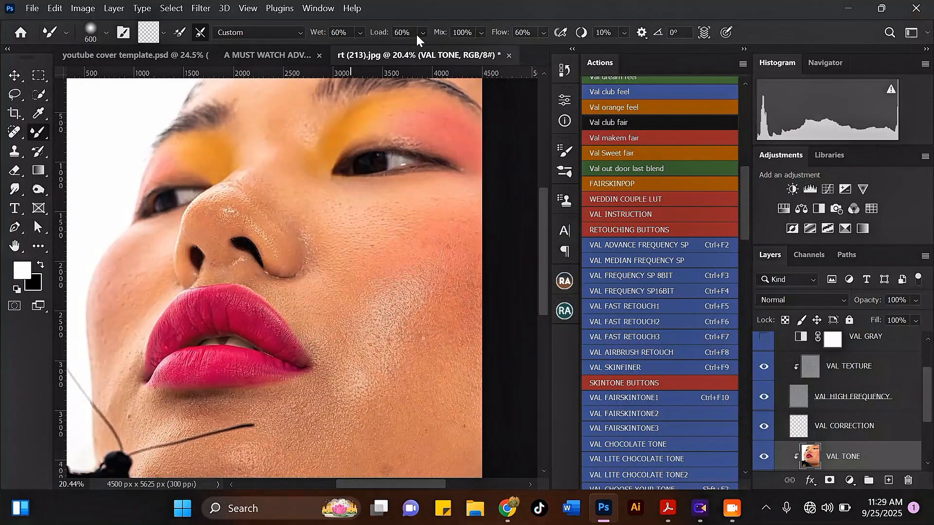
scroll(308, 108, down, 4)
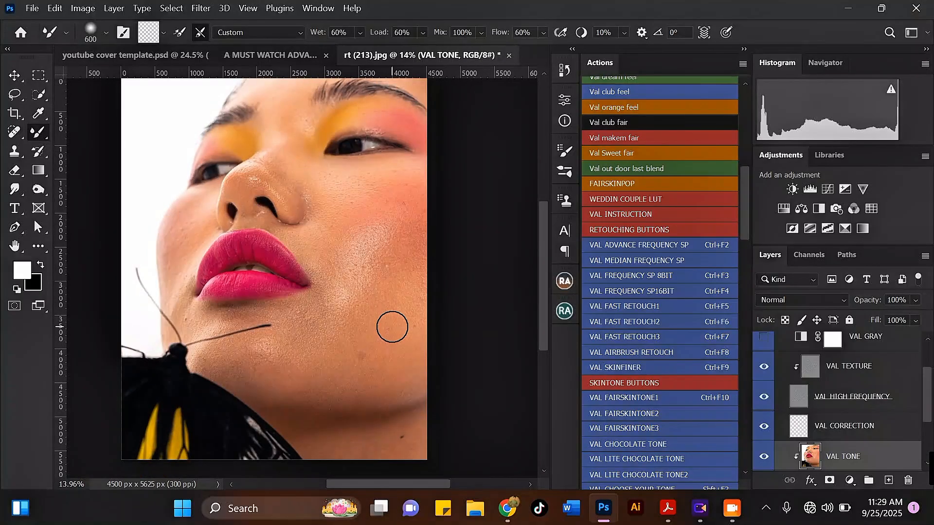
scroll(394, 326, up, 4)
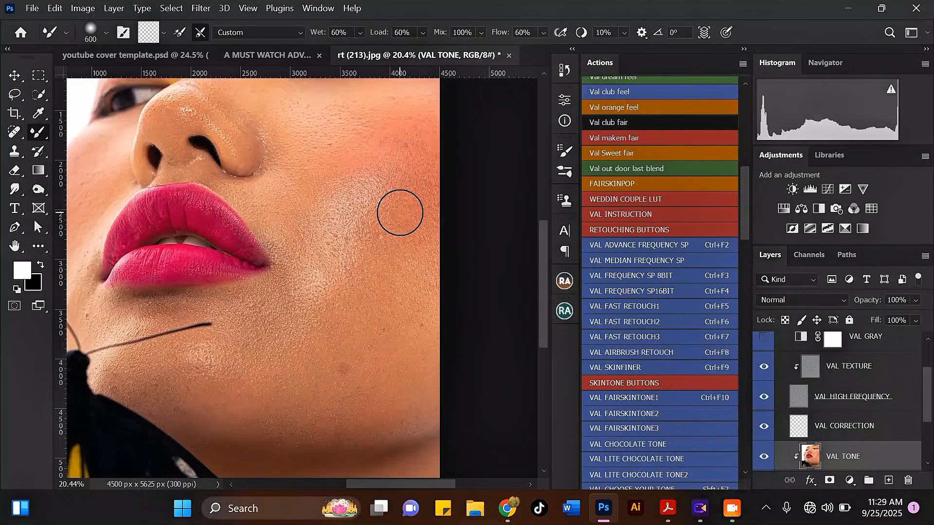
key(bracketright)
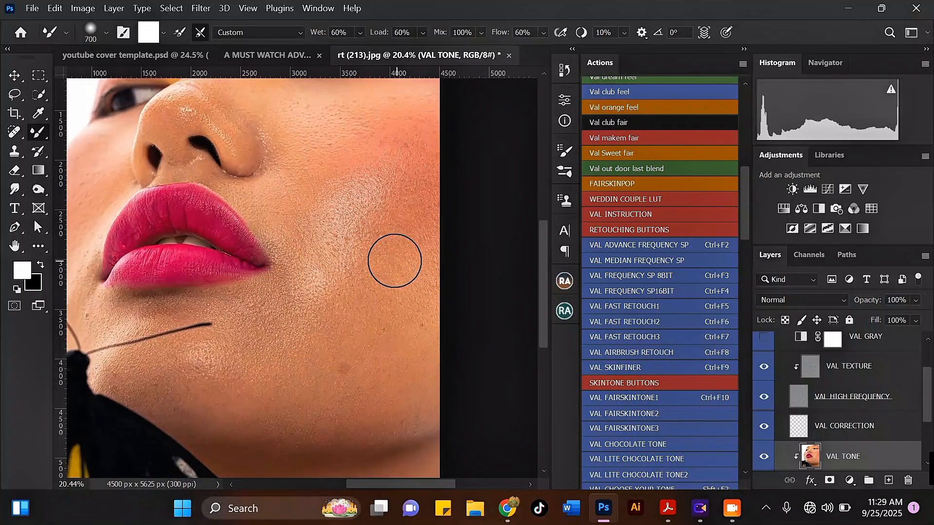
scroll(390, 282, down, 2)
scroll(408, 289, up, 1)
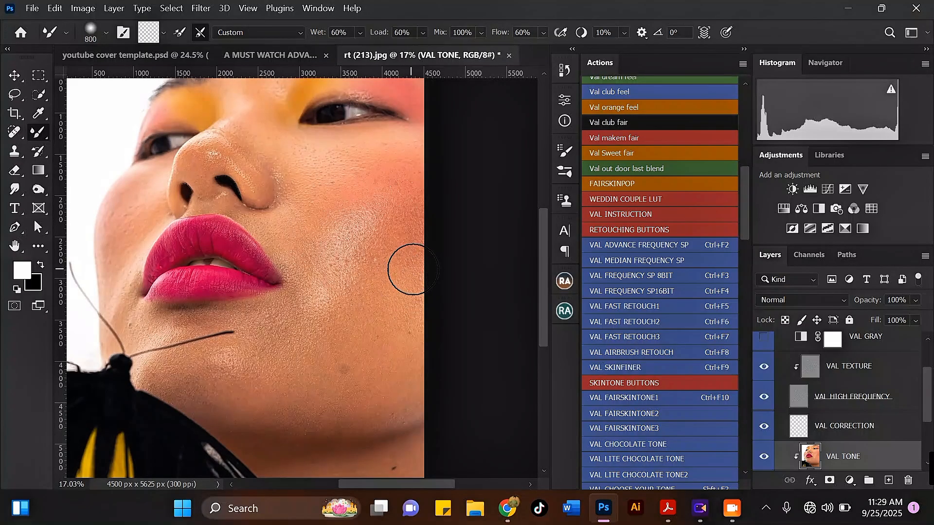
scroll(413, 269, up, 2)
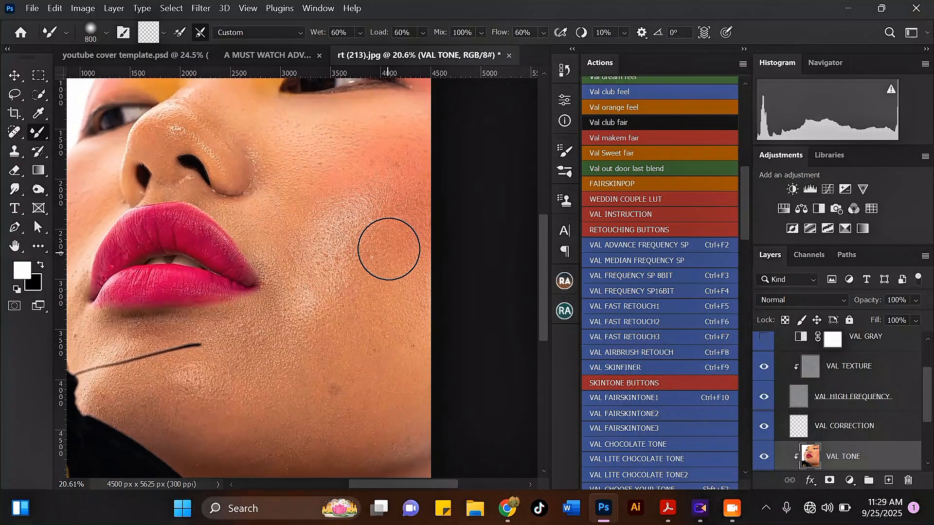
mouse_move(388, 306)
mouse_down()
mouse_move(418, 314)
mouse_move(391, 333)
mouse_move(387, 352)
mouse_move(357, 335)
mouse_up()
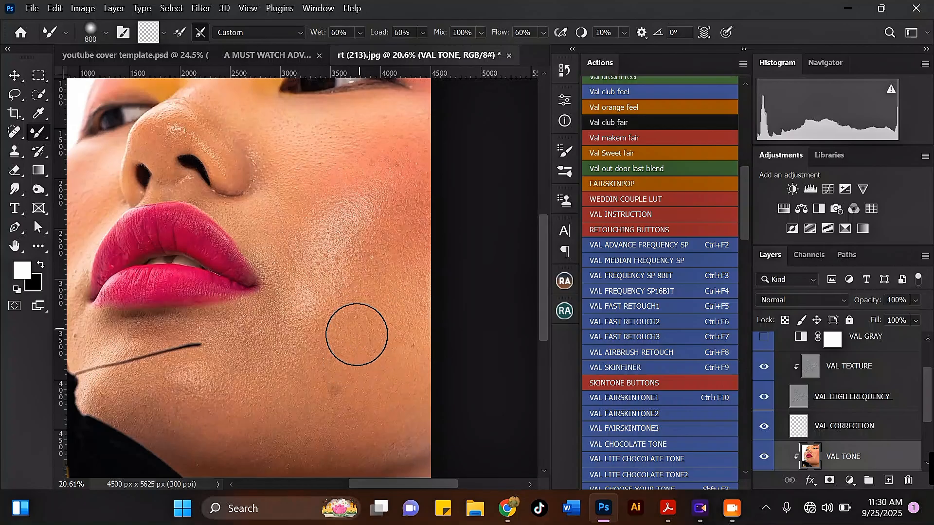
drag(364, 282, 369, 263)
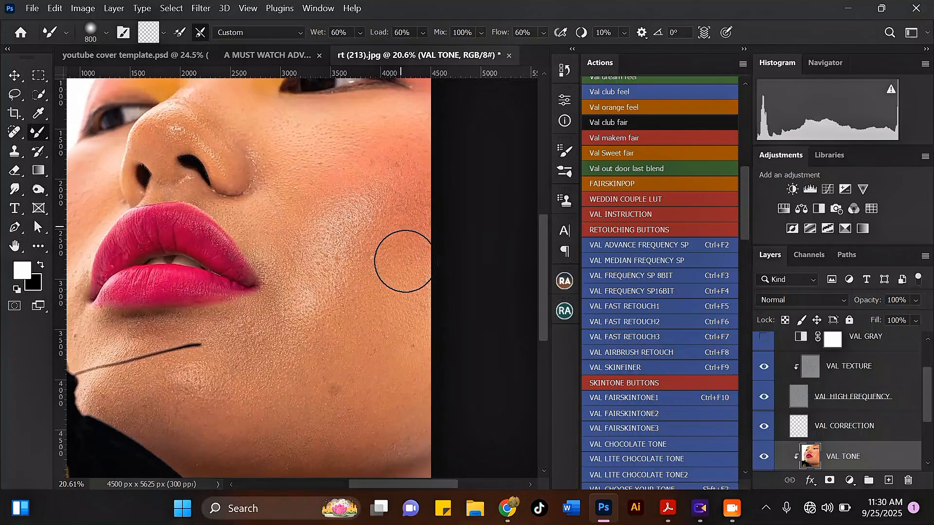
scroll(413, 324, down, 3)
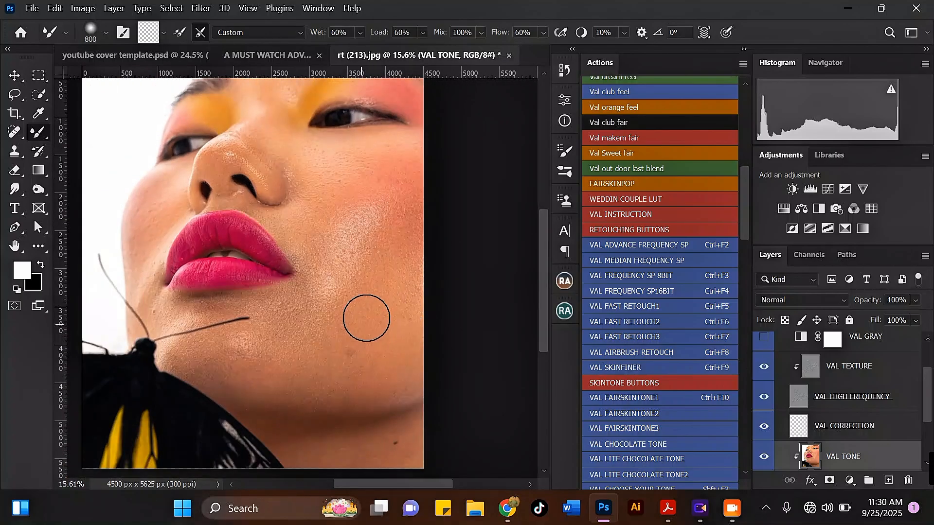
scroll(374, 292, up, 3)
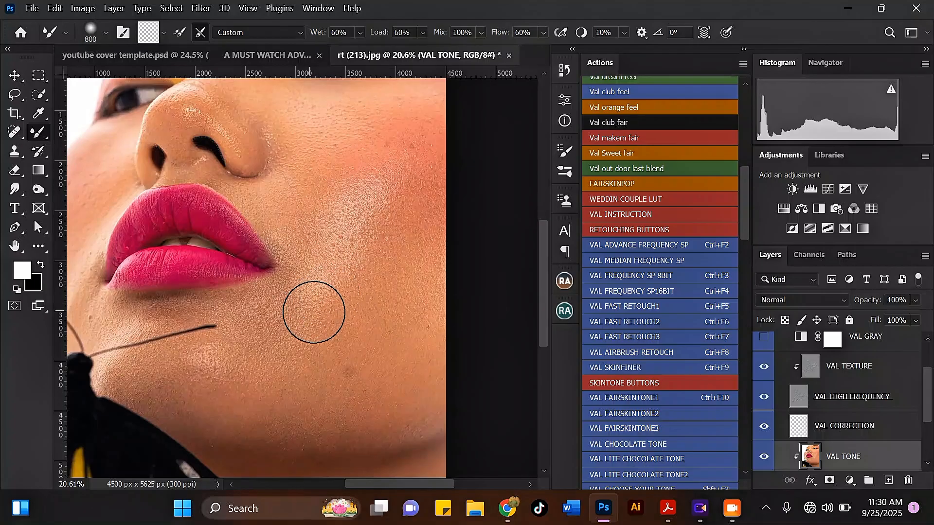
Step: Blend the skin tone across the lower cheek toward the chin
drag(362, 320, 328, 375)
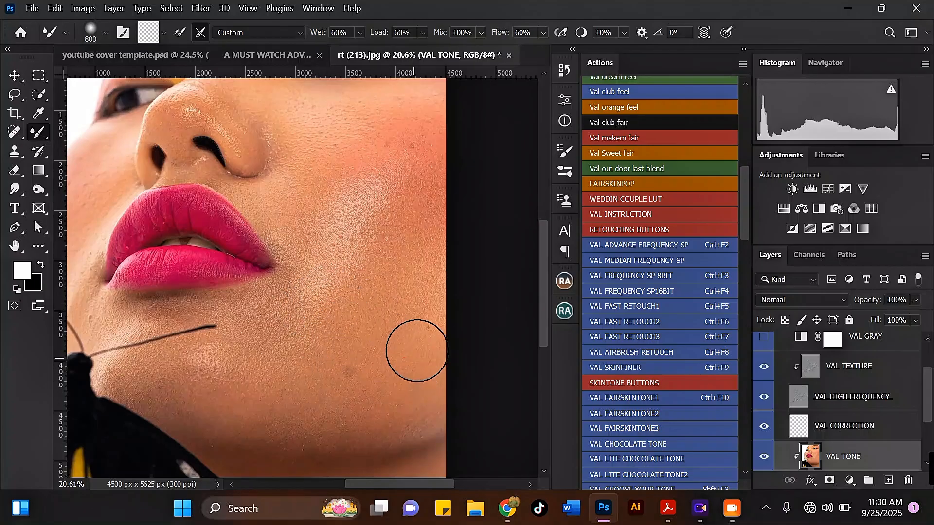
mouse_move(418, 336)
mouse_down()
mouse_move(407, 342)
mouse_move(411, 325)
mouse_up()
scroll(411, 325, down, 3)
scroll(413, 350, up, 2)
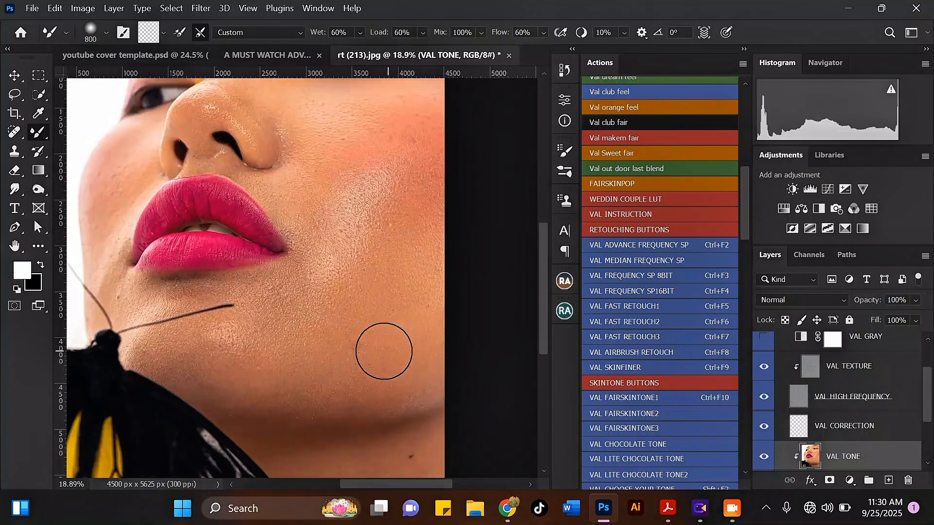
mouse_move(380, 352)
mouse_down()
mouse_move(332, 359)
mouse_move(363, 375)
mouse_move(417, 371)
mouse_move(392, 334)
mouse_move(366, 326)
mouse_move(375, 302)
mouse_up()
mouse_move(389, 320)
mouse_down()
mouse_move(425, 314)
mouse_move(418, 247)
mouse_up()
drag(416, 319, 349, 302)
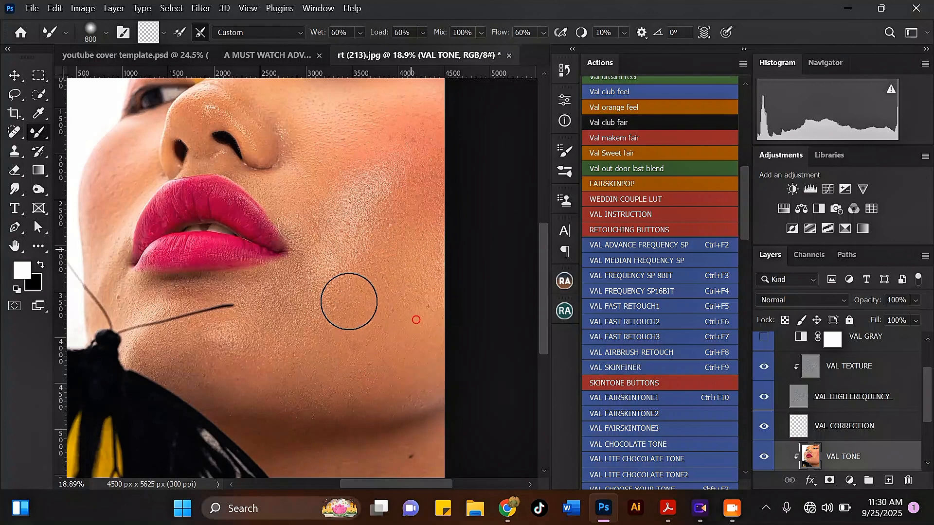
scroll(341, 307, down, 2)
scroll(340, 307, up, 3)
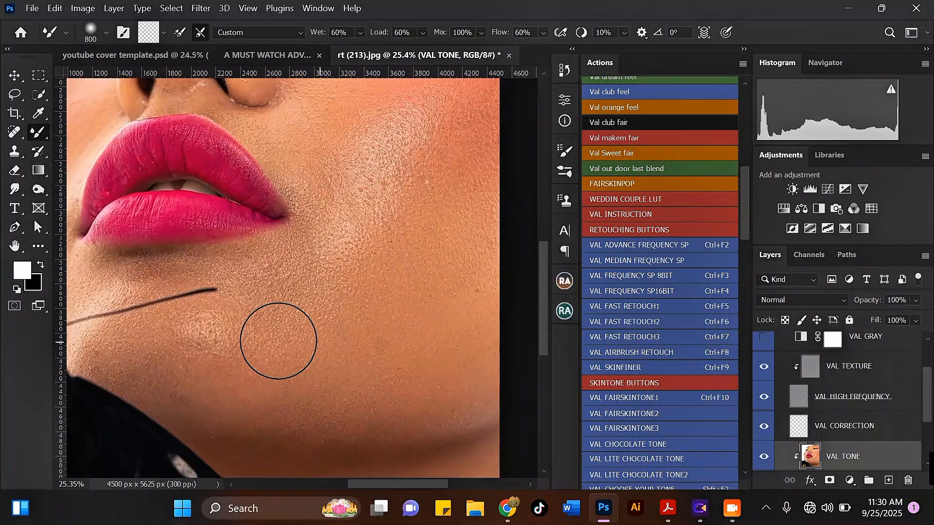
Step: Soften the skin beside the mouth and below the lip, ending with an 800 brush
mouse_move(372, 252)
mouse_down()
mouse_move(319, 254)
mouse_move(387, 263)
mouse_move(342, 254)
mouse_up()
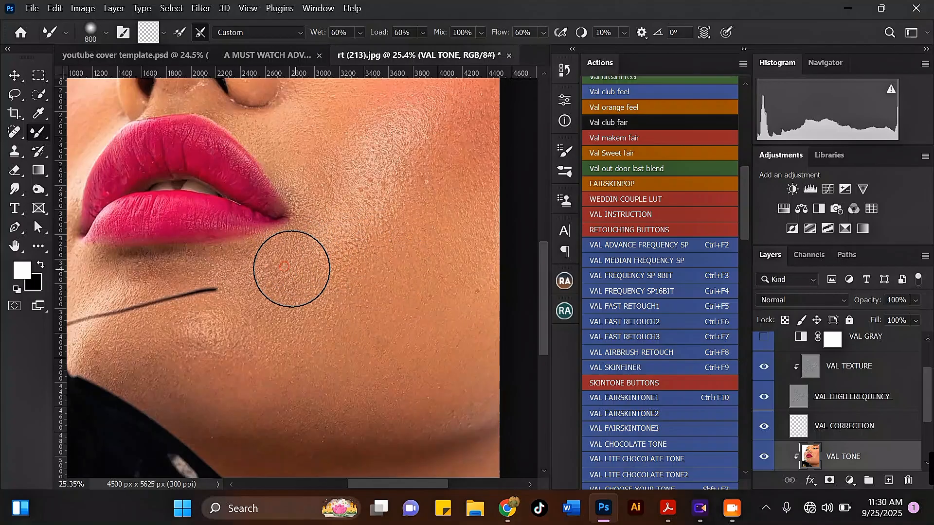
key(bracketleft)
key(bracketleft)
key(bracketleft)
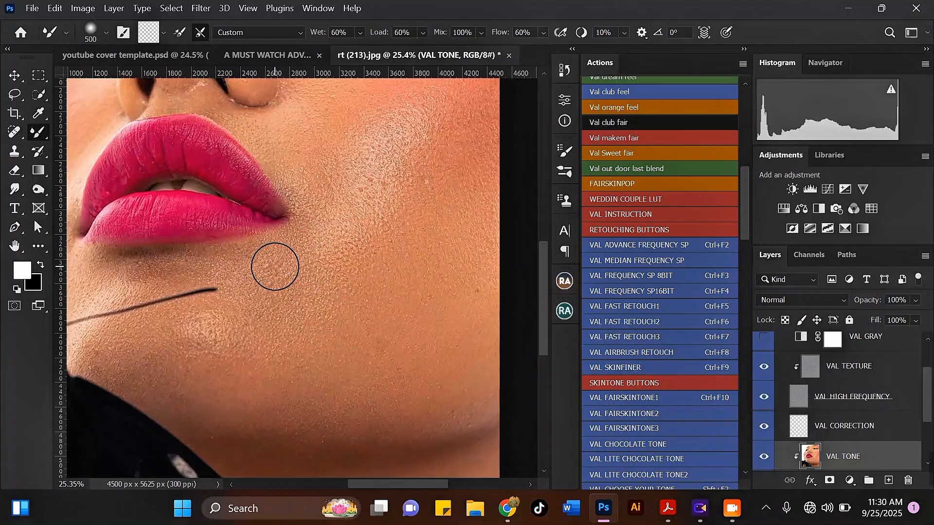
drag(259, 274, 274, 281)
key(bracketright)
drag(357, 251, 317, 267)
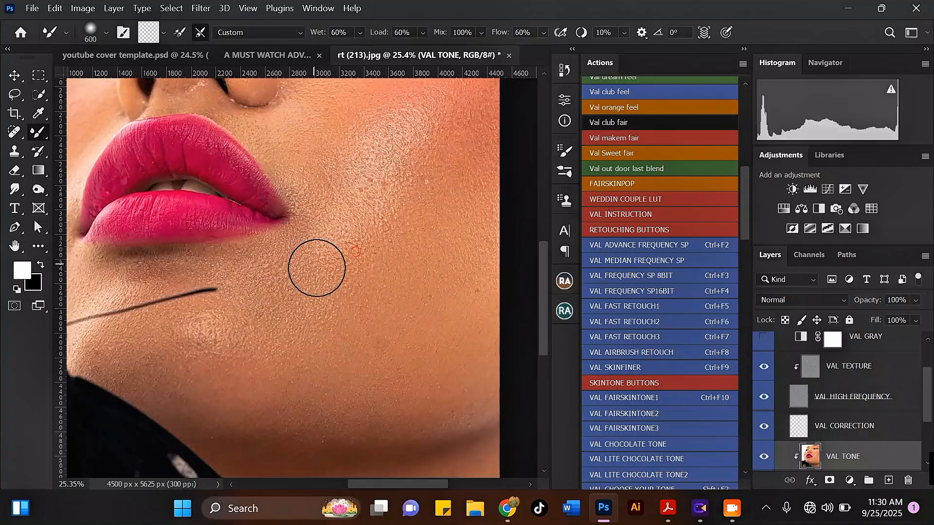
key(bracketright)
scroll(304, 250, down, 3)
key(bracketright)
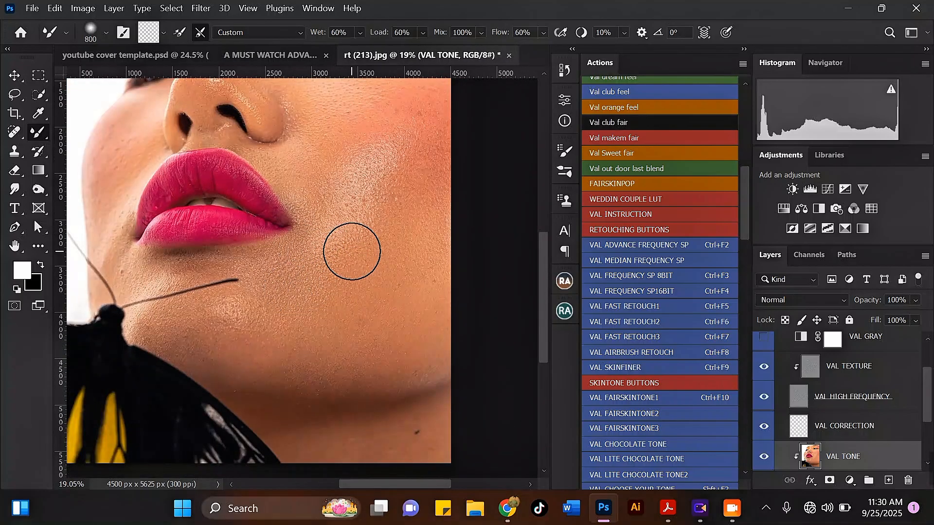
Step: Reduce the Mixer Brush size from 800 to 600
key(bracketleft)
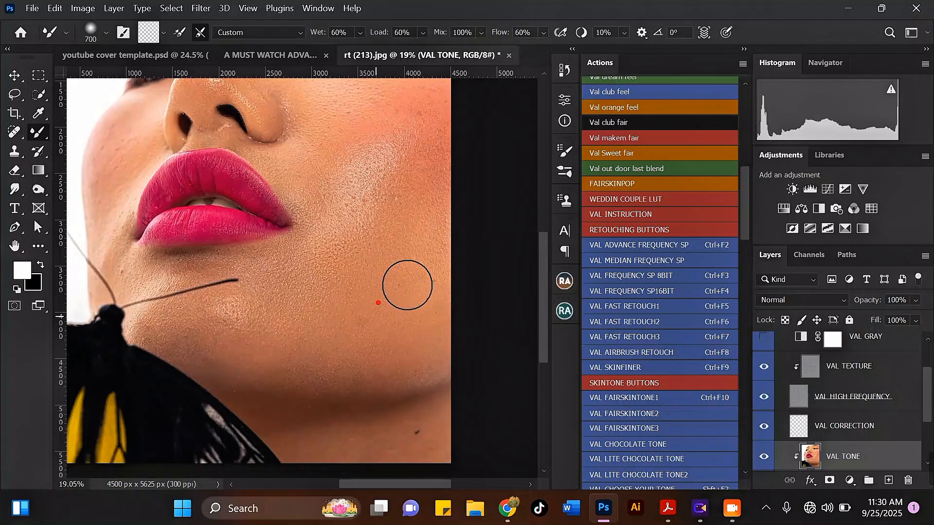
scroll(424, 277, down, 2)
scroll(309, 319, up, 3)
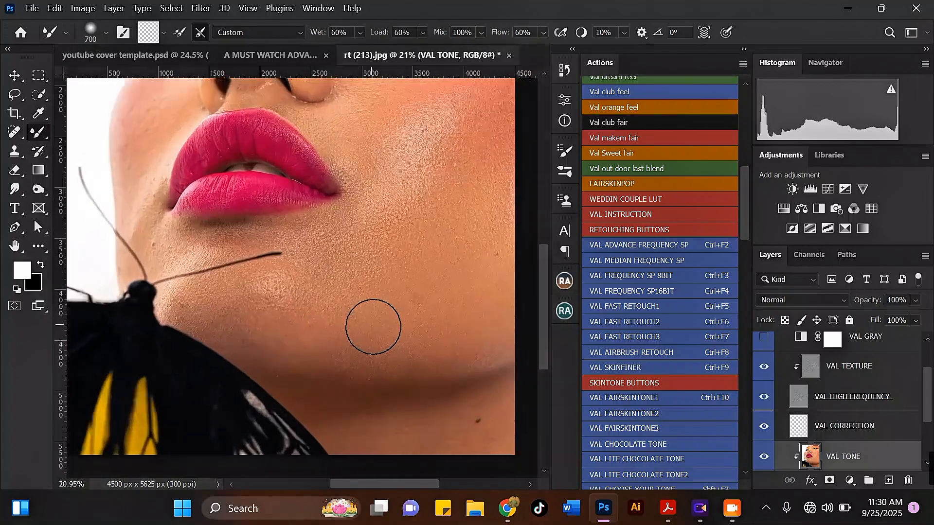
key(bracketleft)
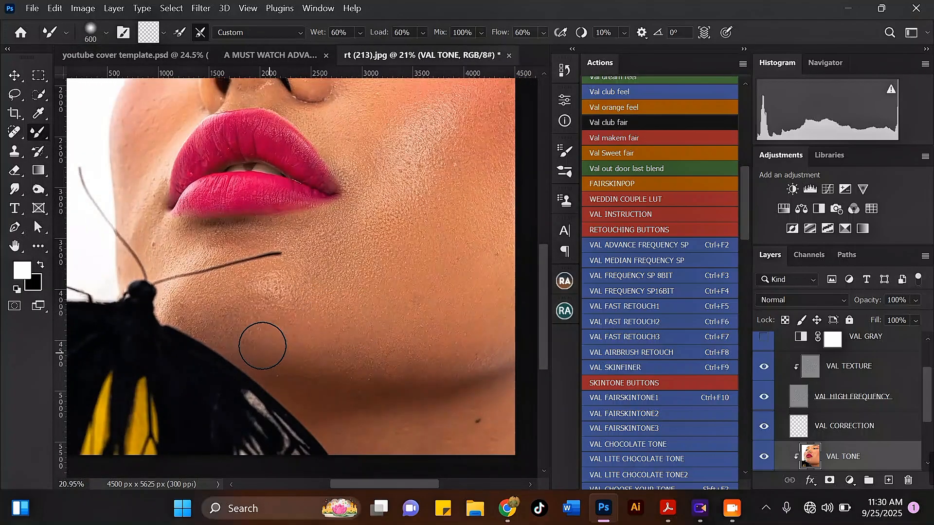
scroll(323, 332, down, 2)
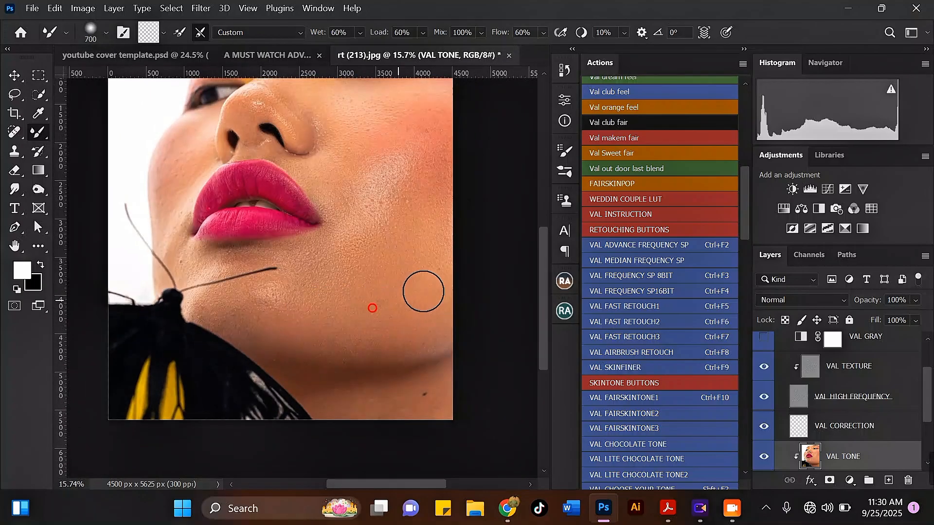
Step: Sample the skin colour and smooth the shading along the jawline
alt+click(431, 288)
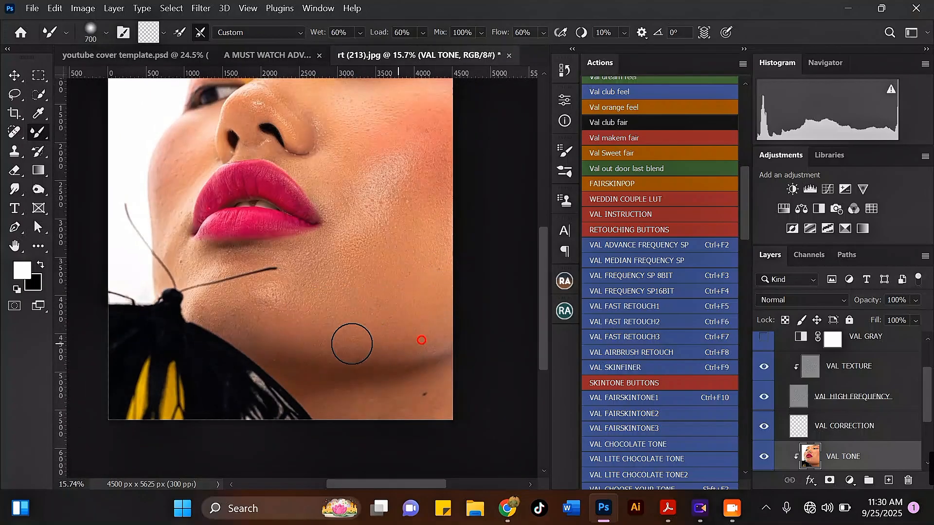
drag(399, 355, 366, 353)
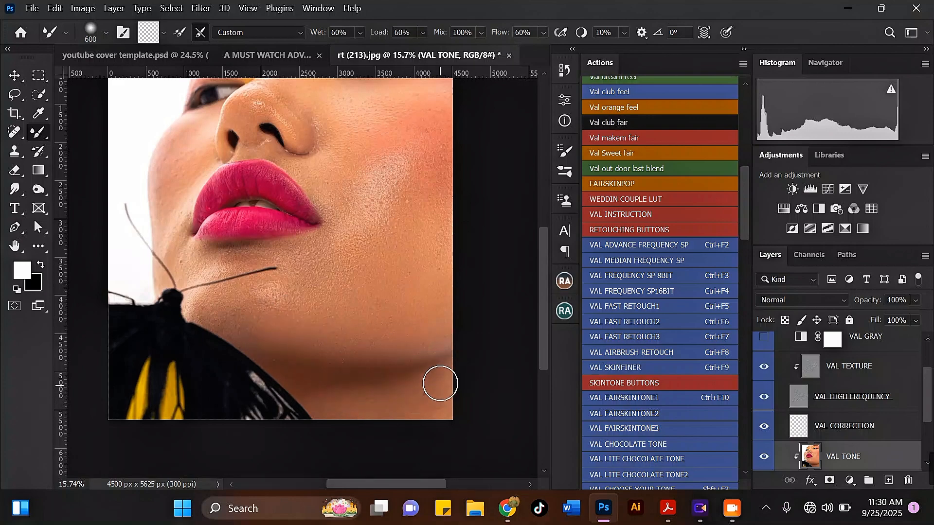
scroll(409, 357, down, 3)
scroll(257, 296, up, 3)
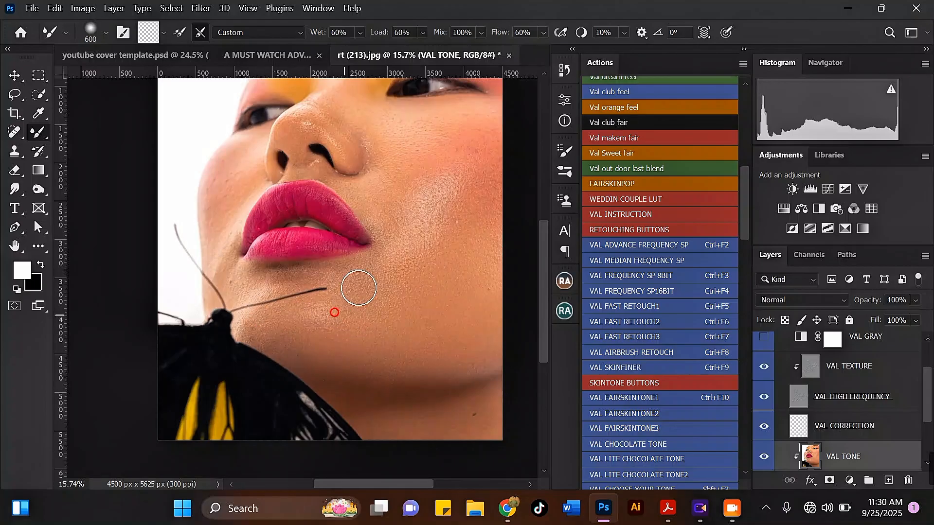
scroll(327, 268, up, 2)
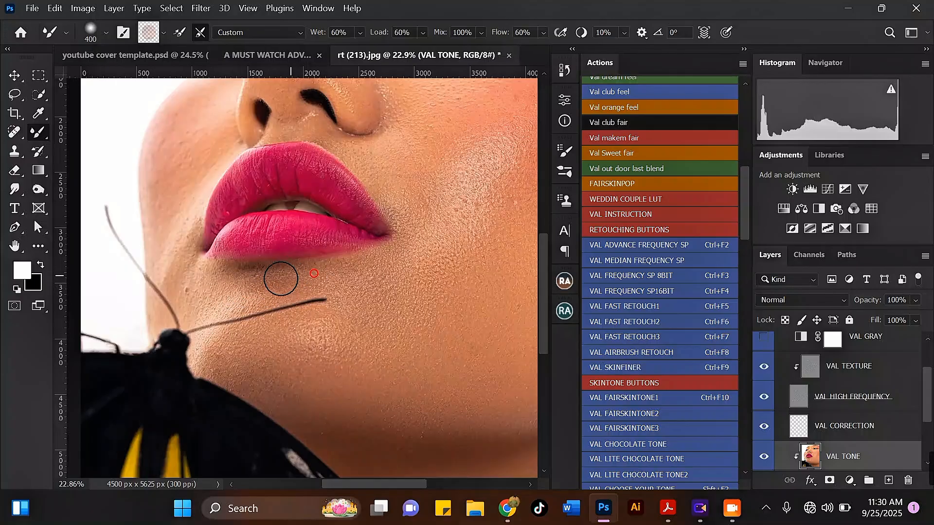
key(bracketright)
scroll(312, 286, down, 1)
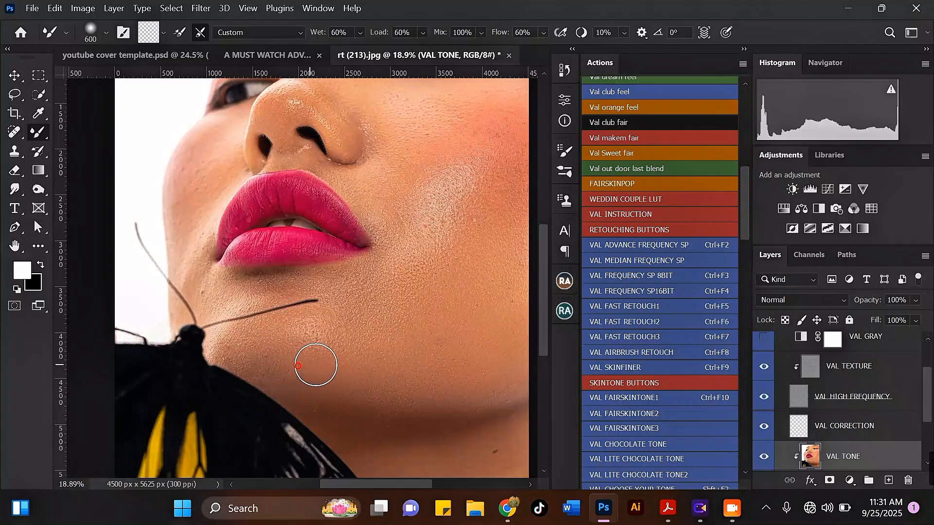
Step: Set the Mixer Brush to 600 and blend the skin tone across the cheek on VAL TONE
scroll(417, 250, down, 1)
key(bracketright)
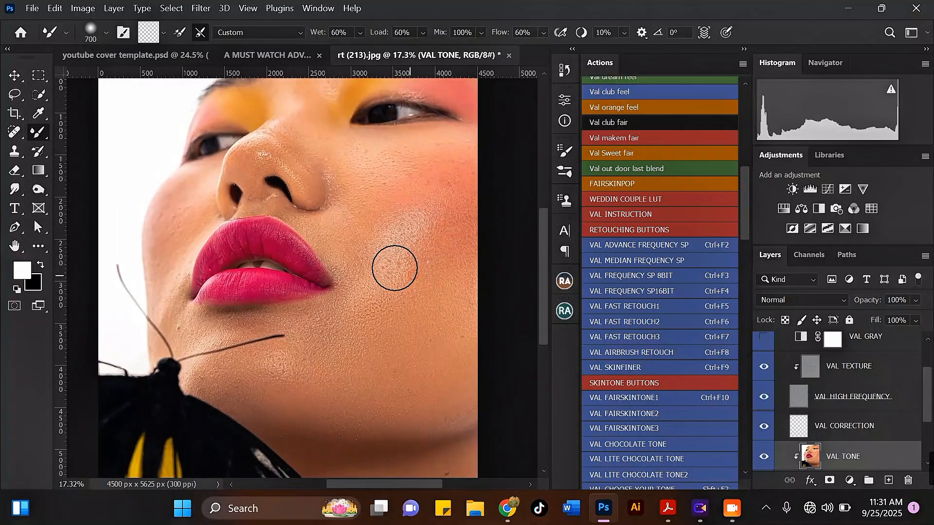
key(bracketleft)
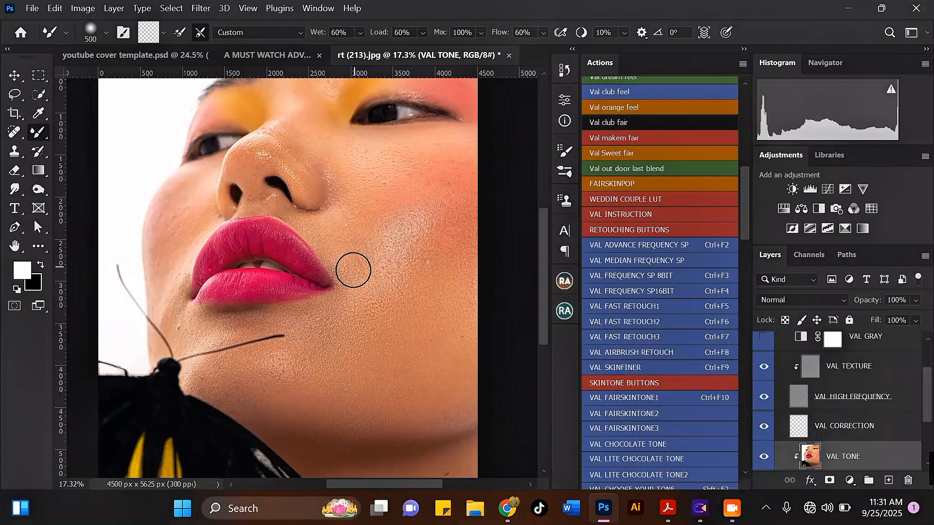
scroll(375, 218, up, 1)
key(bracketright)
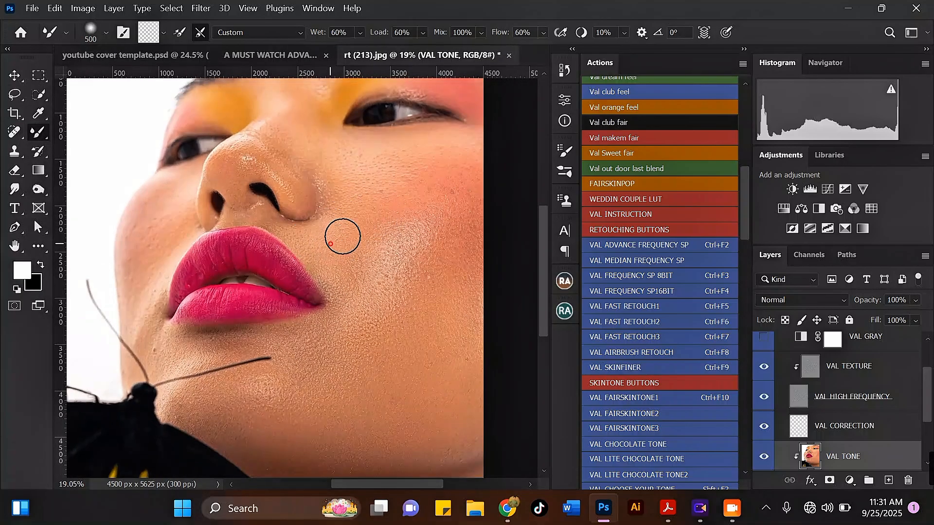
scroll(324, 253, down, 2)
key(bracketright)
scroll(382, 286, up, 1)
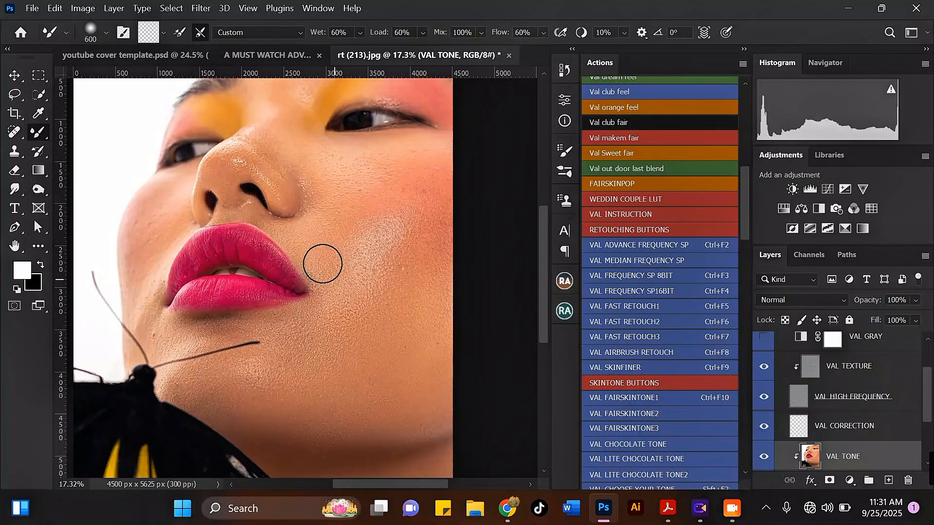
scroll(413, 225, down, 3)
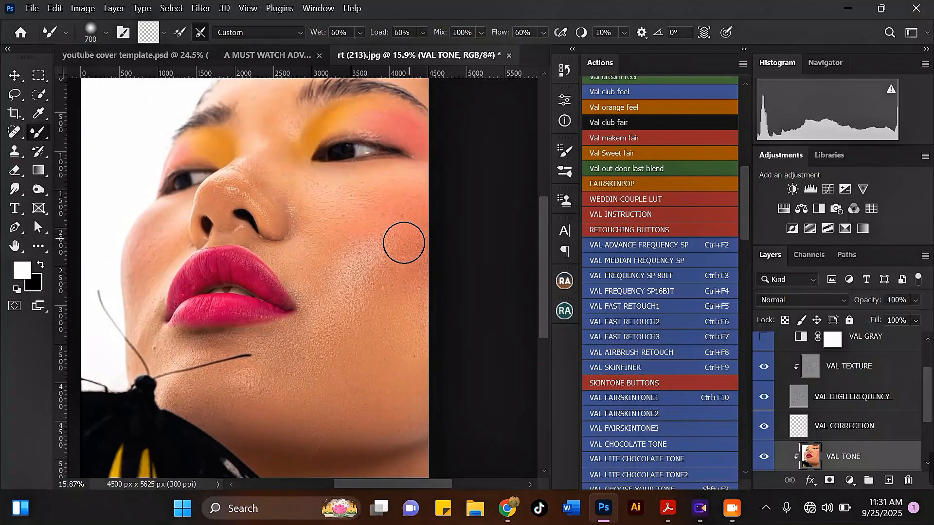
key(bracketright)
scroll(404, 243, up, 2)
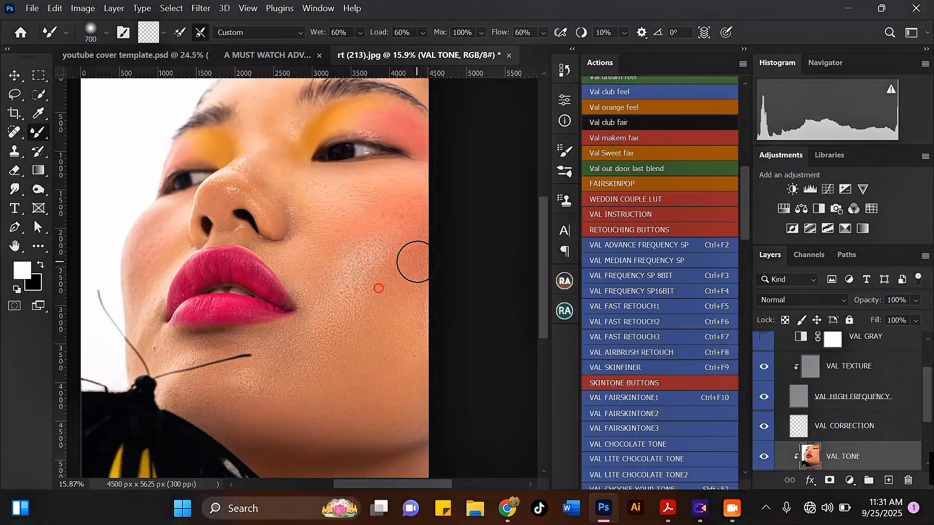
scroll(408, 224, up, 2)
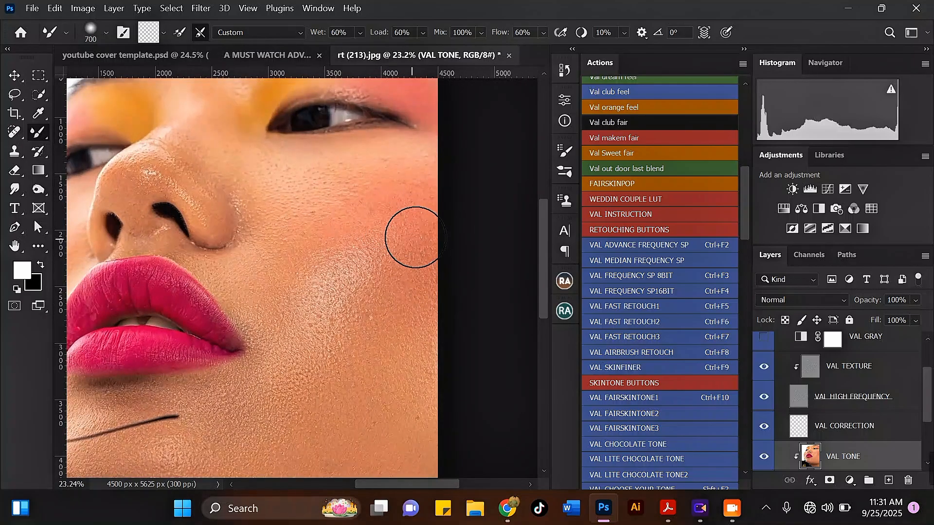
scroll(400, 188, down, 1)
scroll(364, 176, up, 2)
key(bracketleft)
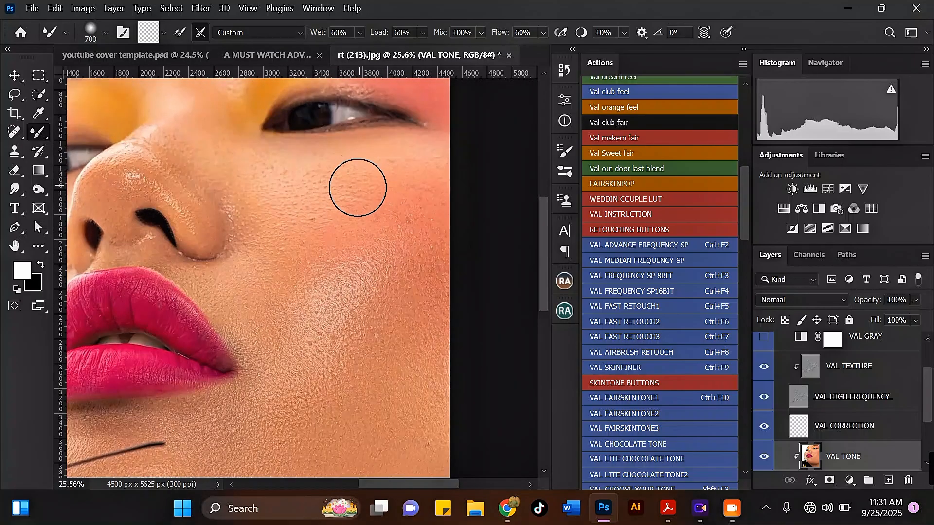
mouse_move(370, 185)
mouse_down()
mouse_move(366, 195)
mouse_move(424, 189)
mouse_up()
Step: At brush size 500, blend the cheek skin down toward the nose
scroll(419, 188, down, 3)
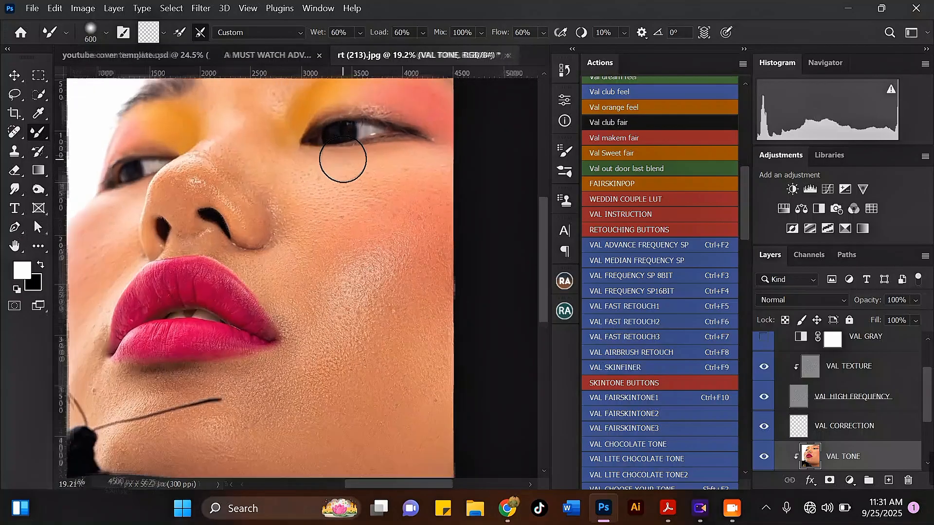
scroll(340, 163, up, 2)
key(bracketleft)
mouse_move(362, 167)
mouse_down()
mouse_move(393, 164)
mouse_move(306, 176)
mouse_move(432, 169)
mouse_move(333, 222)
mouse_move(381, 203)
mouse_move(327, 250)
mouse_move(384, 236)
mouse_move(404, 210)
mouse_move(405, 283)
mouse_move(435, 280)
mouse_move(440, 213)
mouse_move(418, 317)
mouse_move(436, 340)
mouse_up()
Step: Drop the brush to 400 and blend down the cheek and across under the eye
key(bracketright)
key(bracketleft)
key(bracketleft)
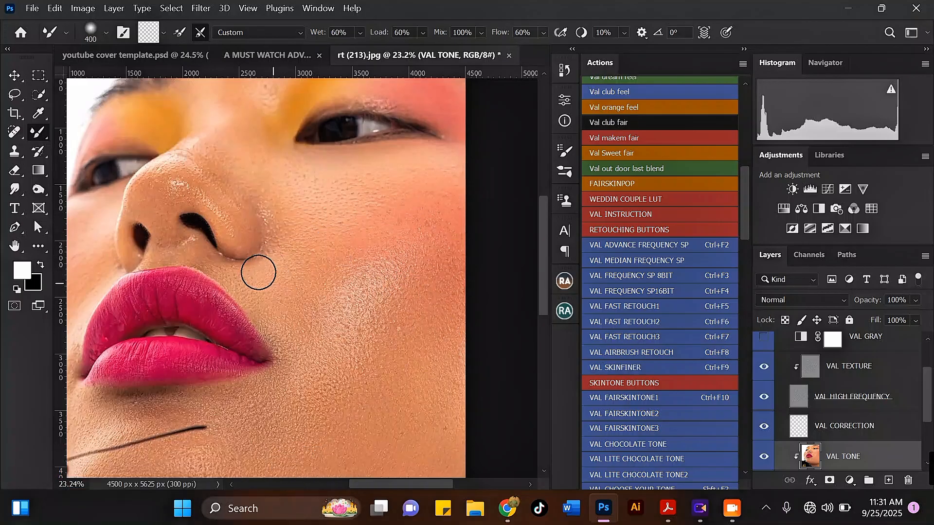
scroll(269, 268, down, 4)
scroll(273, 202, up, 4)
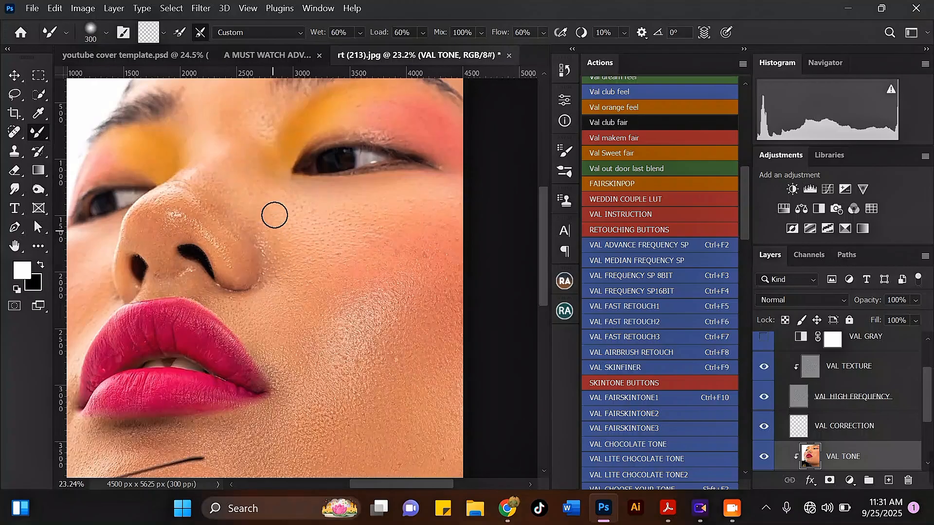
drag(296, 224, 298, 265)
drag(302, 199, 359, 203)
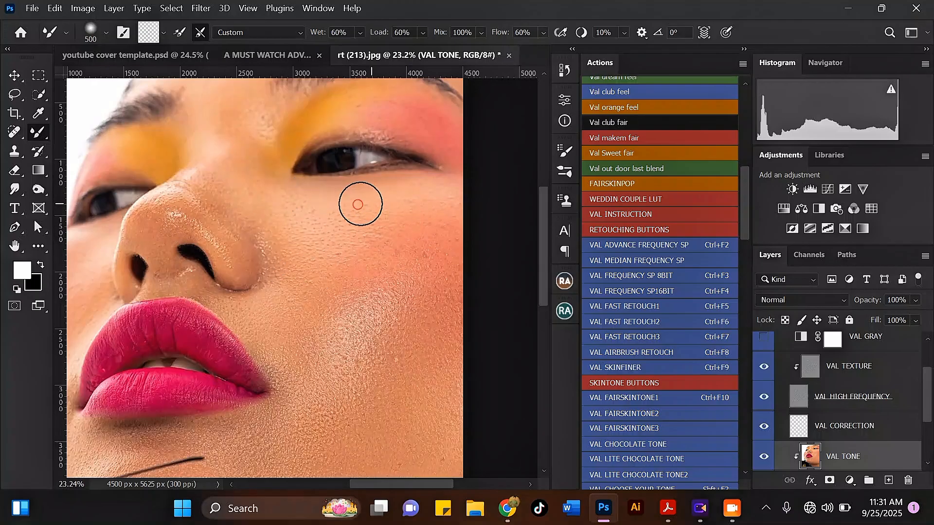
Step: Resize the blending brush up to 700, then back down to 500
key(bracketright)
key(bracketright)
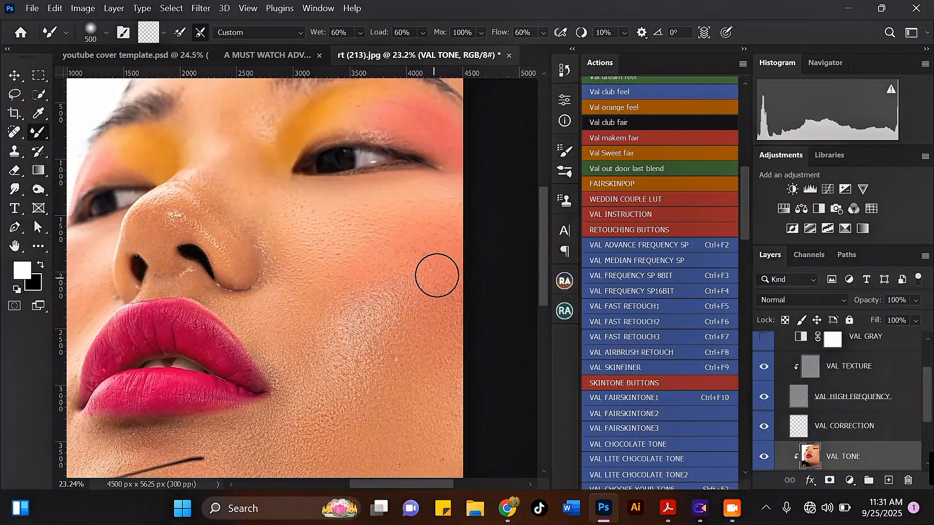
key(bracketleft)
key(bracketright)
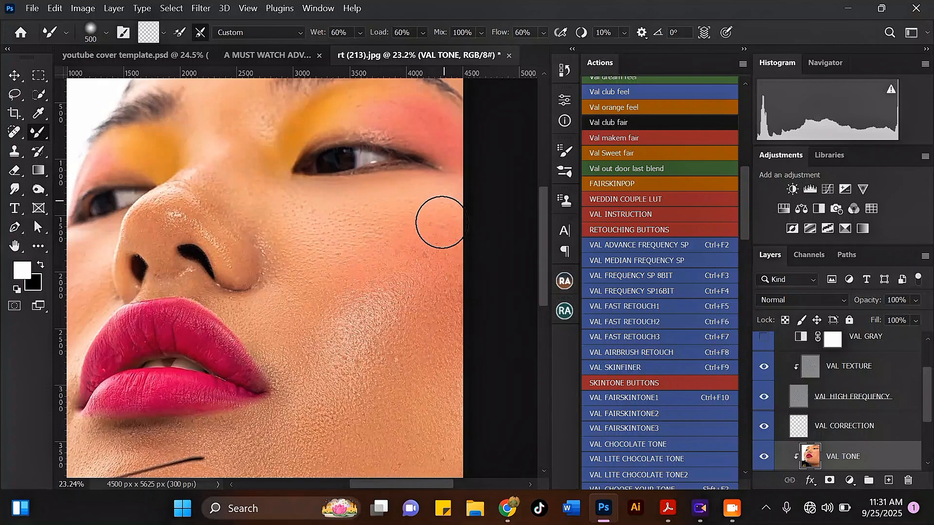
scroll(417, 195, down, 2)
scroll(335, 235, down, 2)
scroll(319, 267, up, 1)
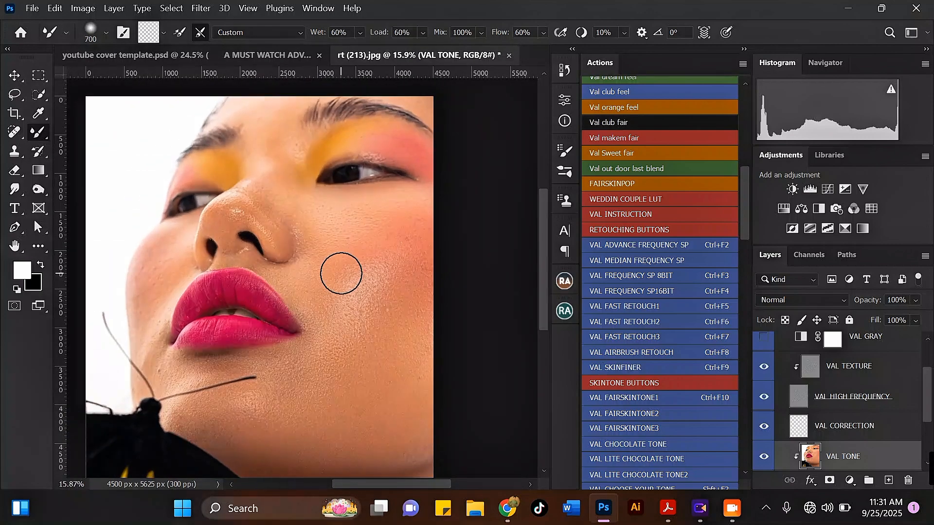
key(bracketright)
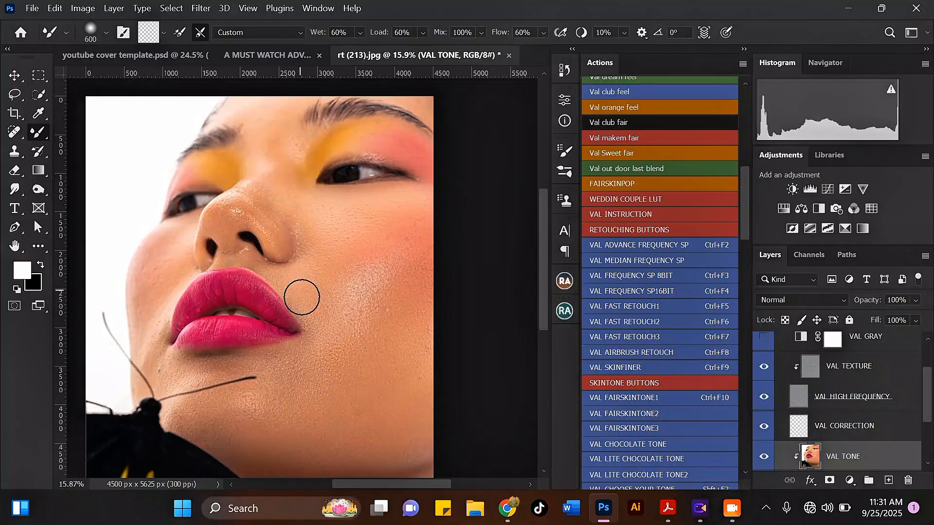
key(bracketright)
key(bracketright)
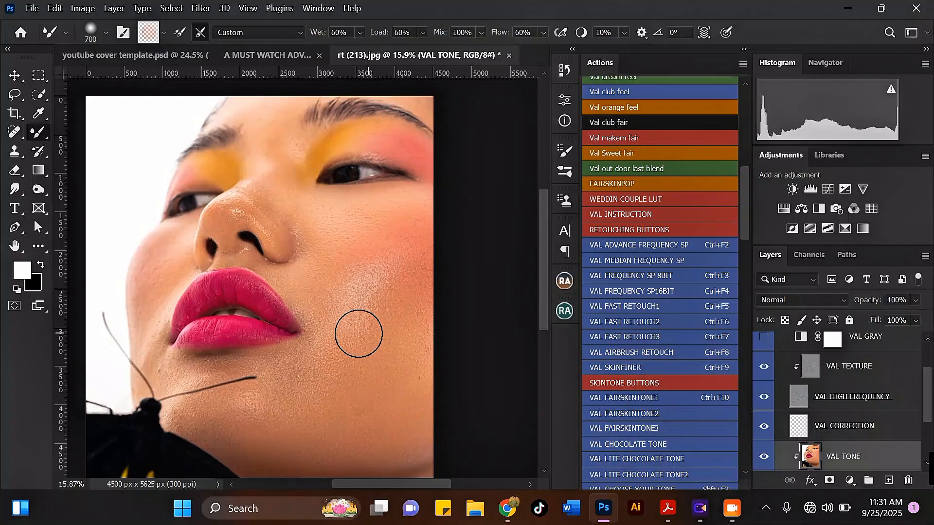
scroll(389, 302, down, 1)
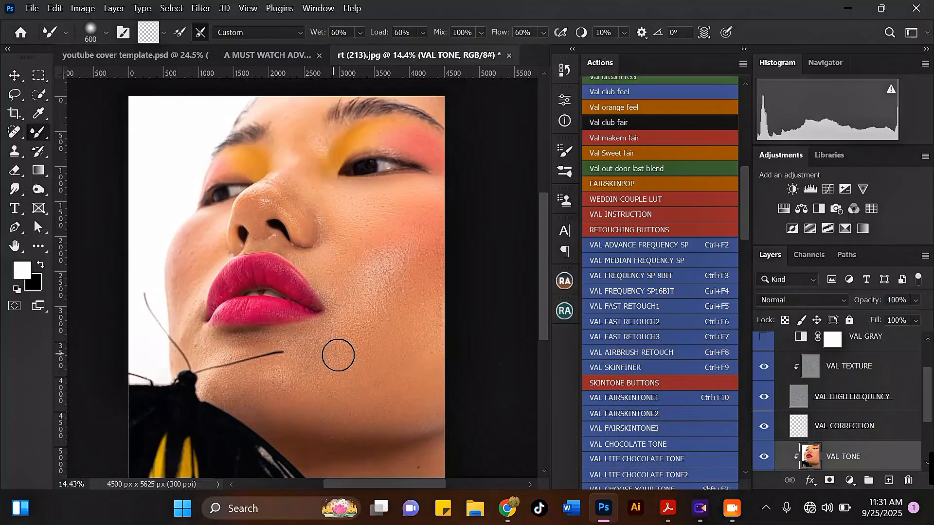
key(bracketright)
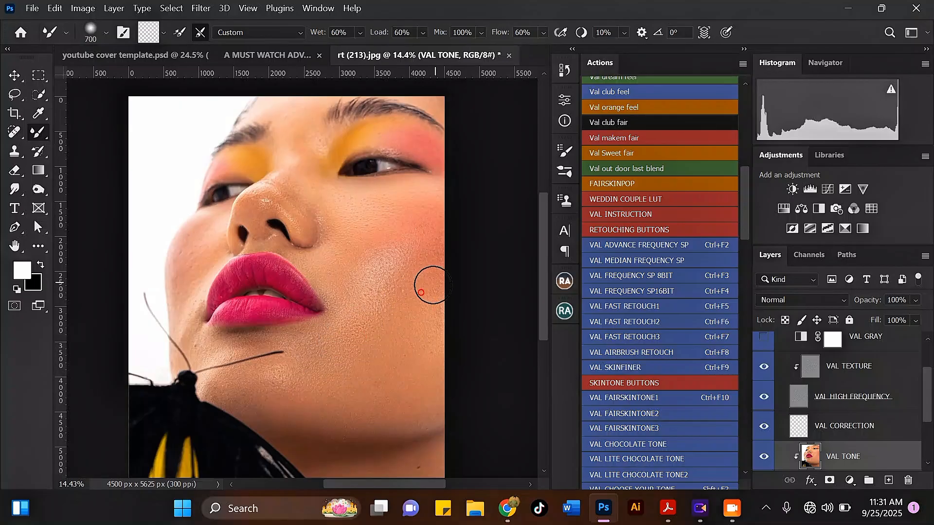
scroll(298, 155, up, 6)
key(bracketleft)
key(bracketleft)
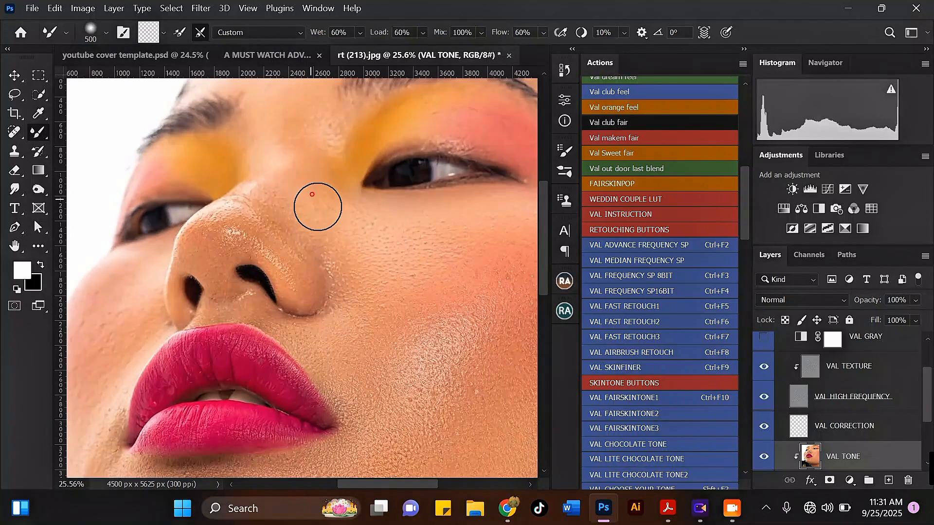
scroll(292, 214, down, 3)
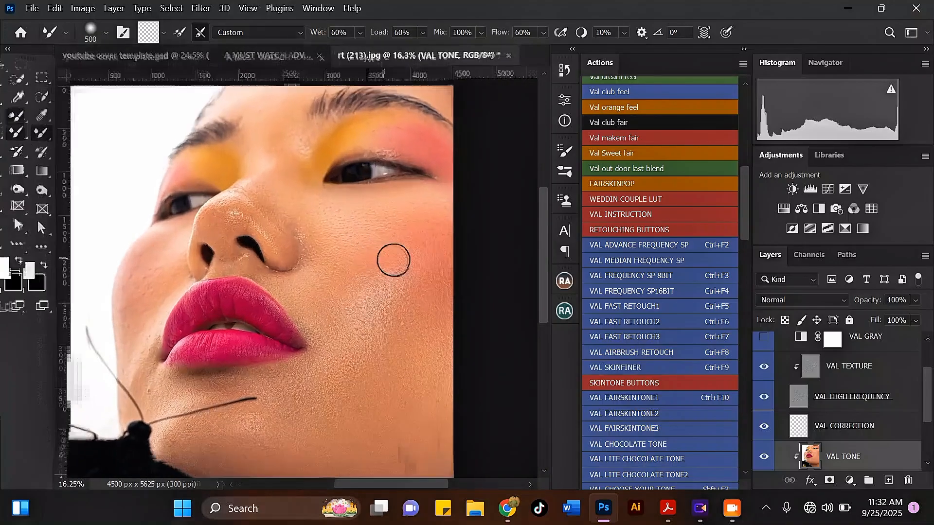
scroll(768, 362, up, 2)
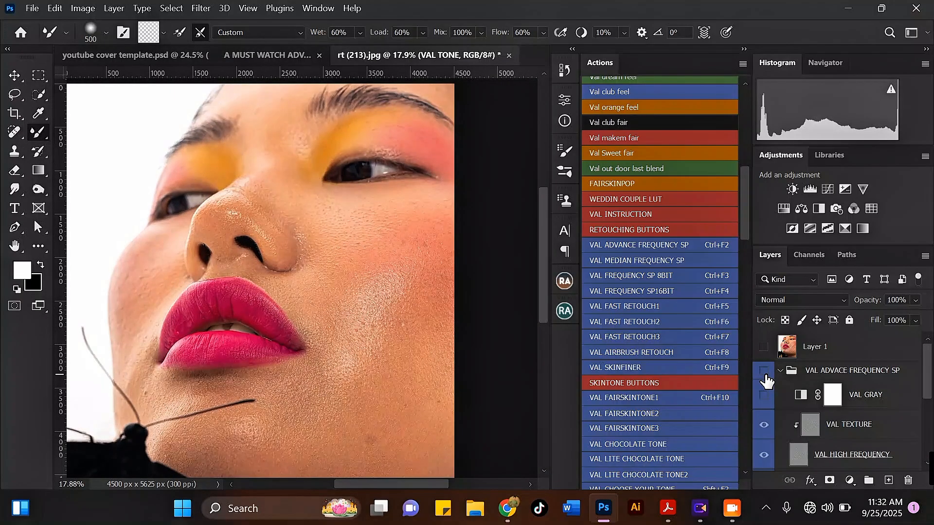
scroll(402, 283, down, 4)
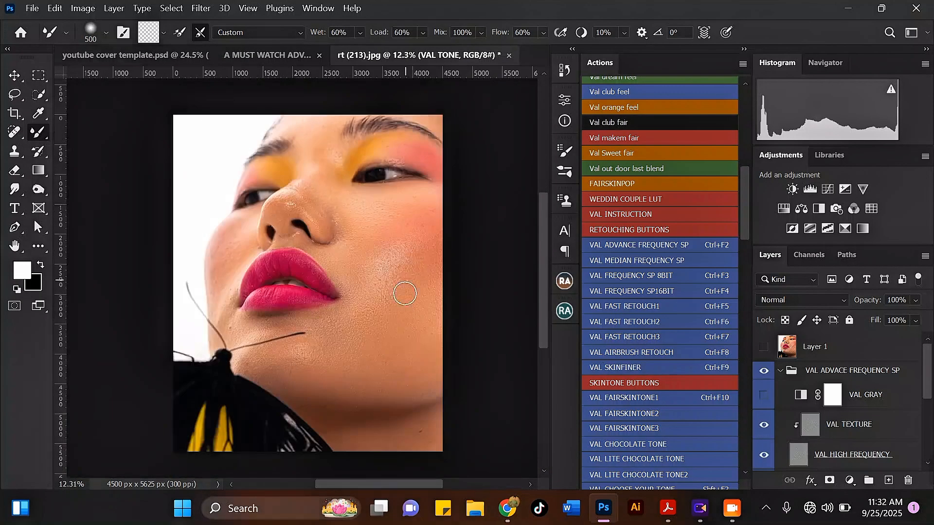
scroll(405, 286, up, 4)
scroll(422, 376, up, 1)
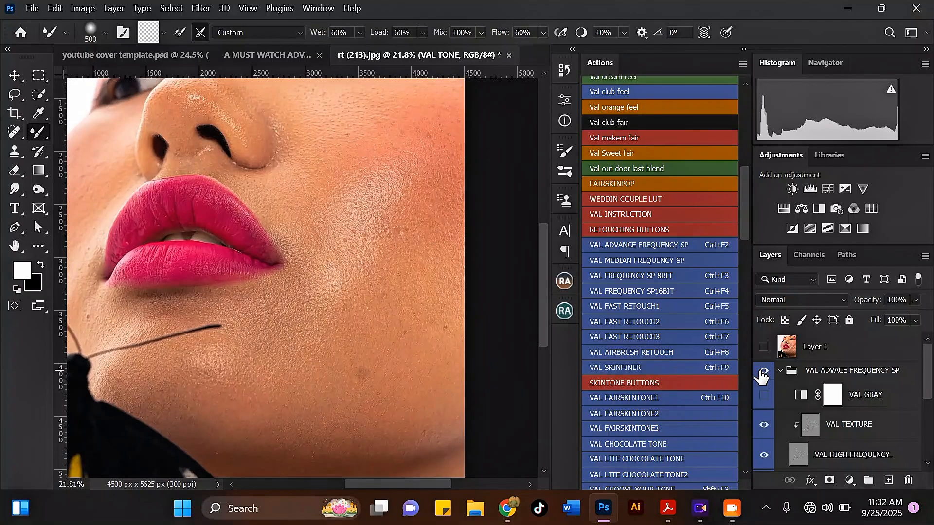
scroll(763, 376, down, 4)
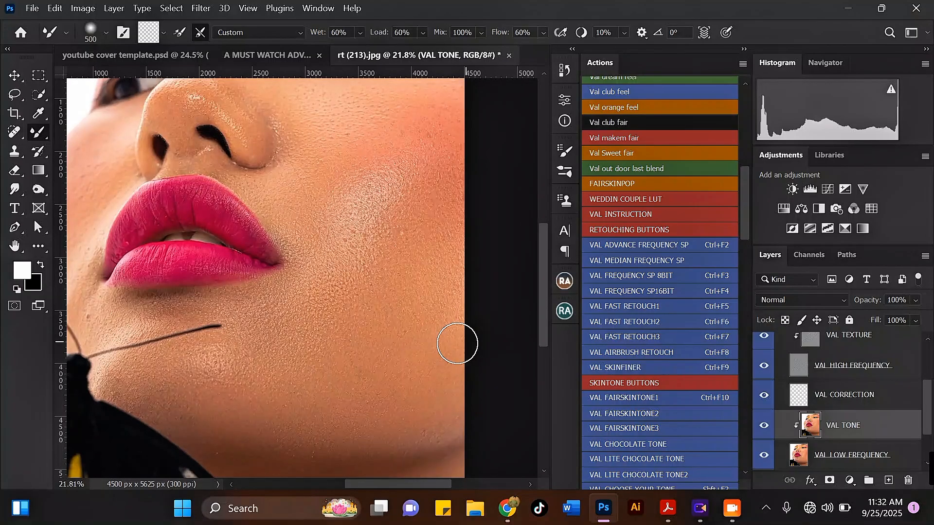
Step: Blend the cheek skin right of the lips, enlarging the brush to 800
scroll(459, 341, down, 1)
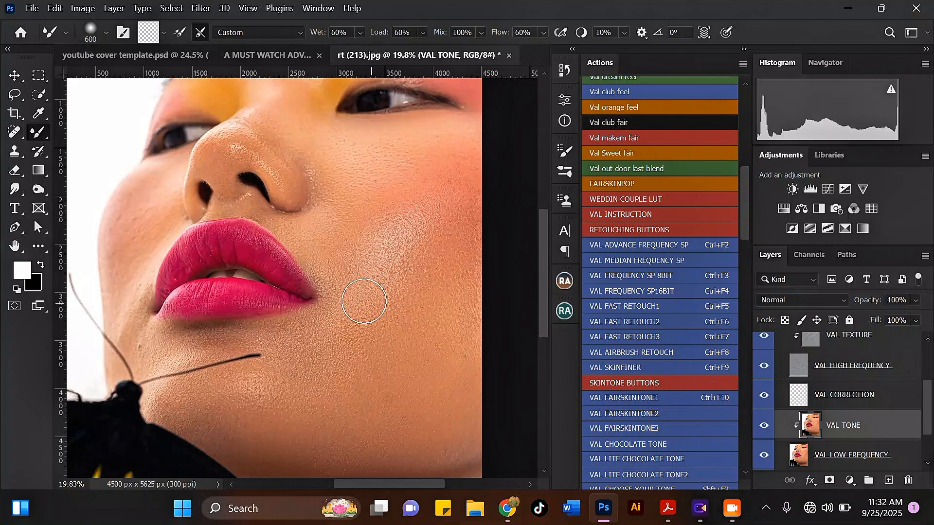
mouse_move(380, 283)
mouse_down()
mouse_move(367, 294)
mouse_move(329, 262)
mouse_up()
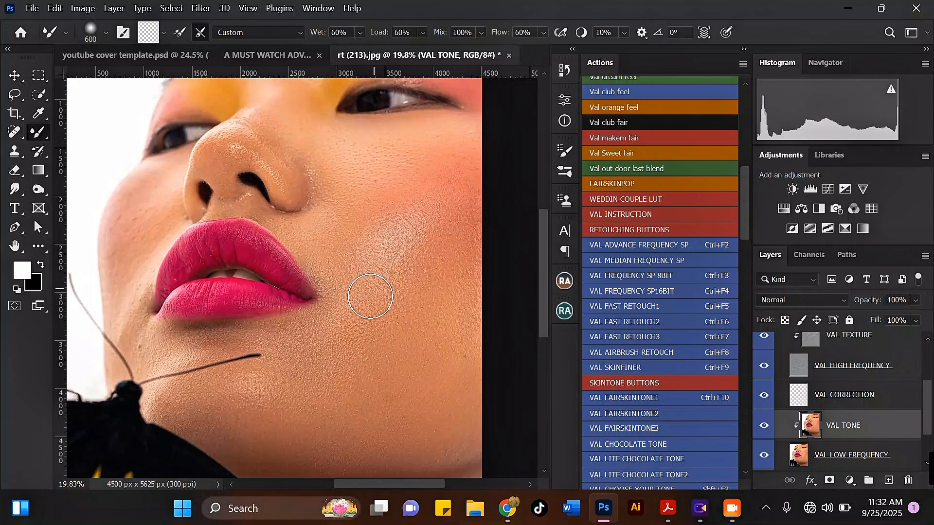
key(bracketright)
key(bracketright)
mouse_move(366, 311)
mouse_down()
mouse_move(376, 301)
mouse_move(363, 248)
mouse_up()
scroll(369, 241, down, 7)
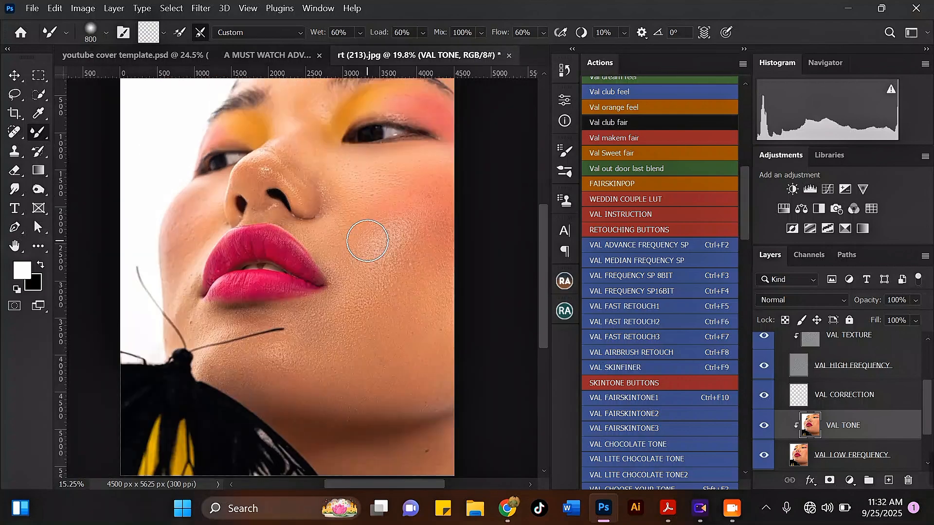
scroll(415, 267, up, 3)
drag(413, 276, 417, 308)
scroll(363, 172, up, 5)
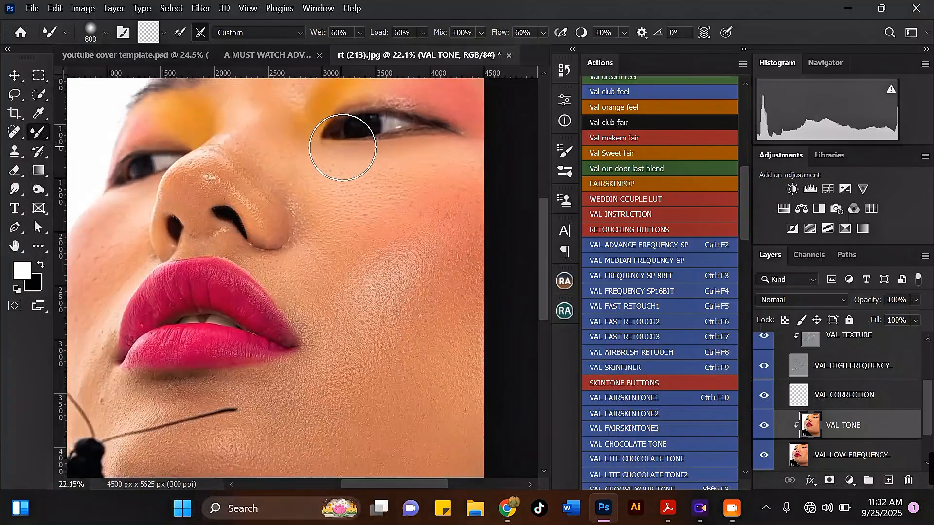
Step: Step the blending brush down from 700 to 300, then back up to 400
key(bracketleft)
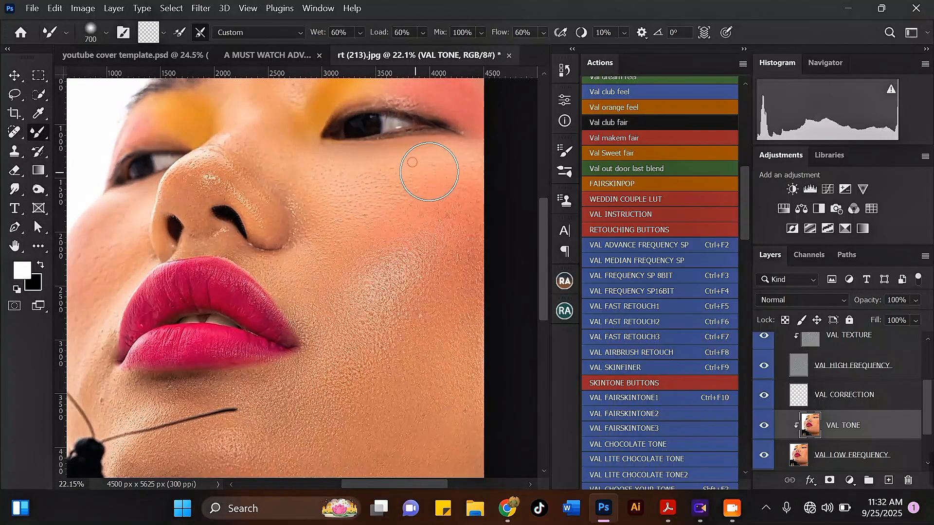
scroll(424, 154, down, 2)
scroll(360, 118, up, 4)
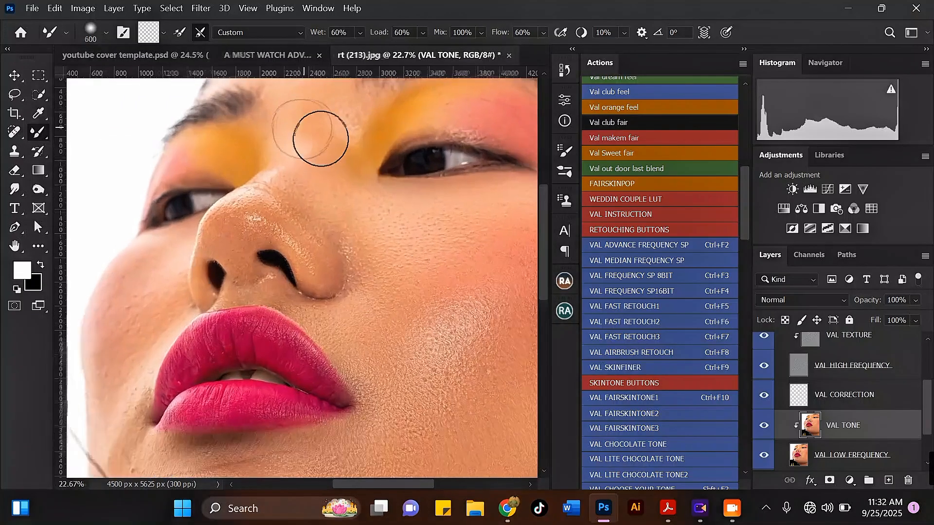
key(bracketleft)
key(bracketleft)
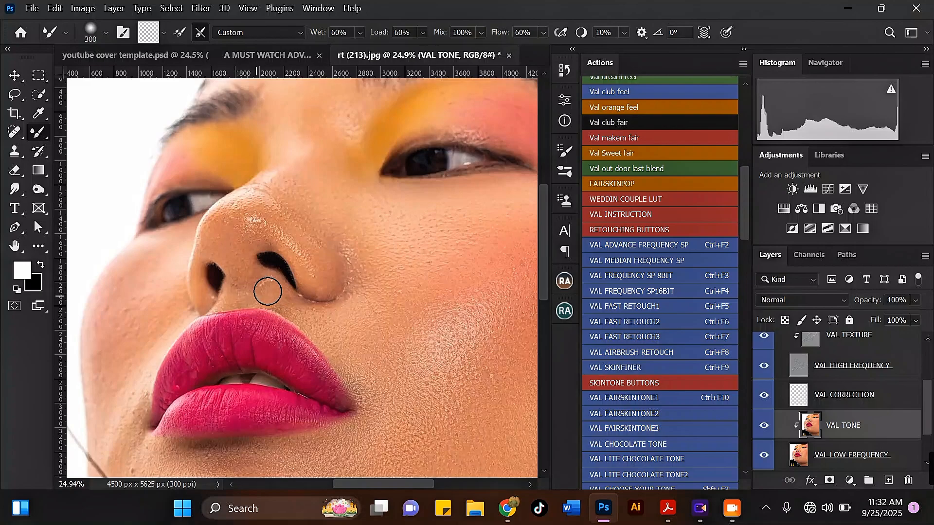
scroll(317, 298, down, 3)
scroll(298, 200, up, 3)
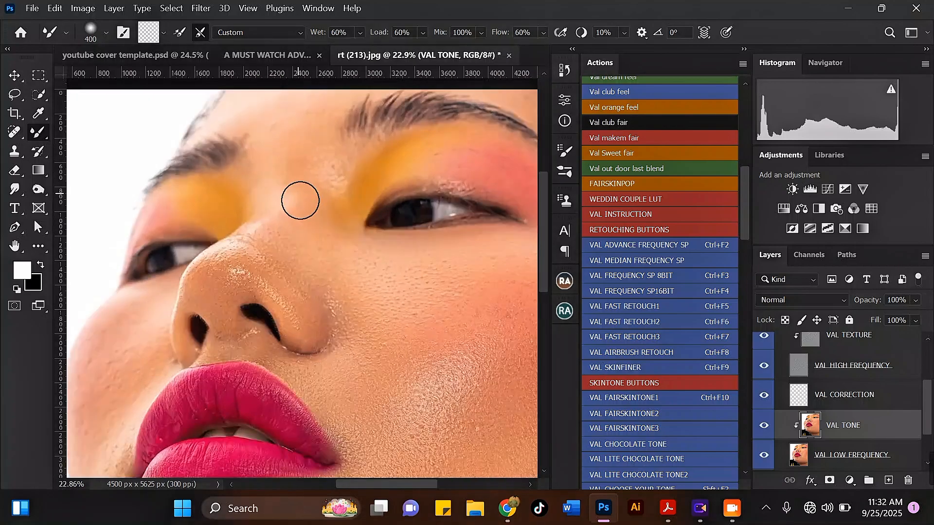
key(bracketright)
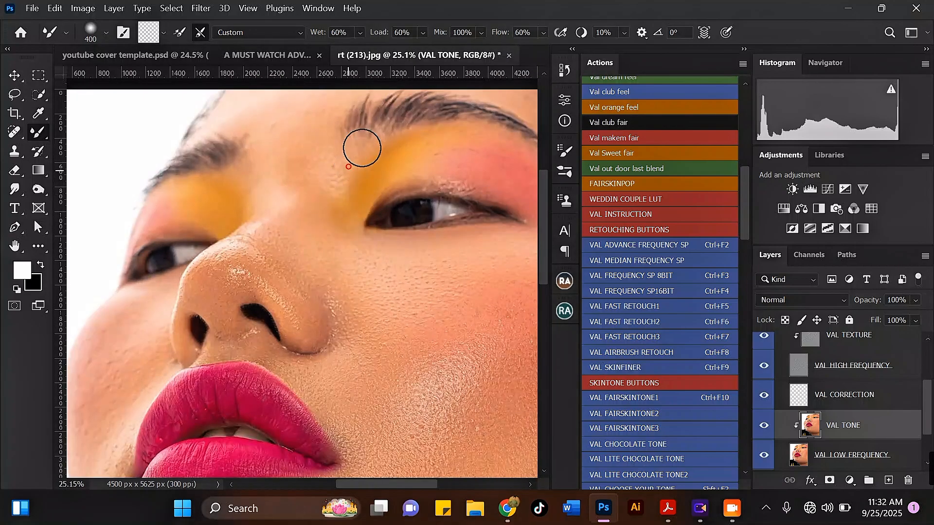
key(bracketleft)
scroll(343, 199, down, 1)
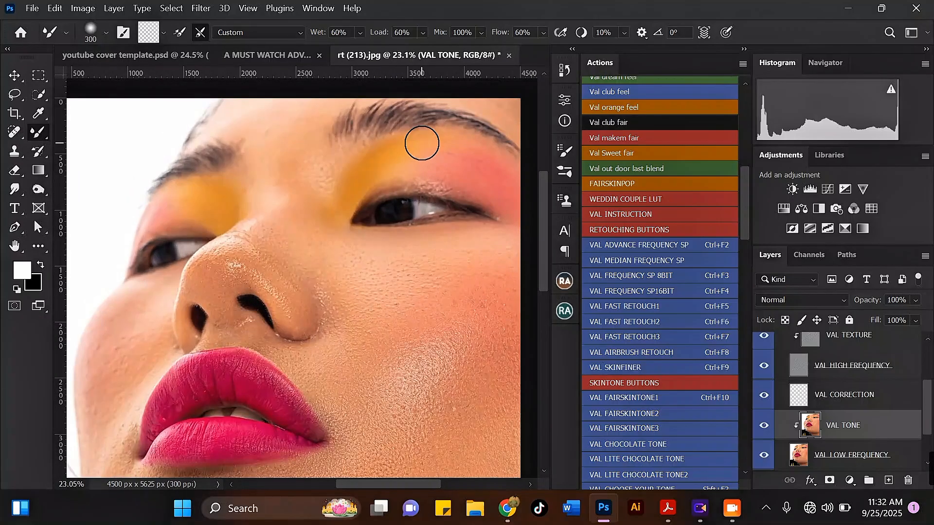
key(bracketright)
Step: Raise the brush to 800 and move VAL TONE above VAL CORRECTION with Ctrl+]
scroll(421, 146, down, 1)
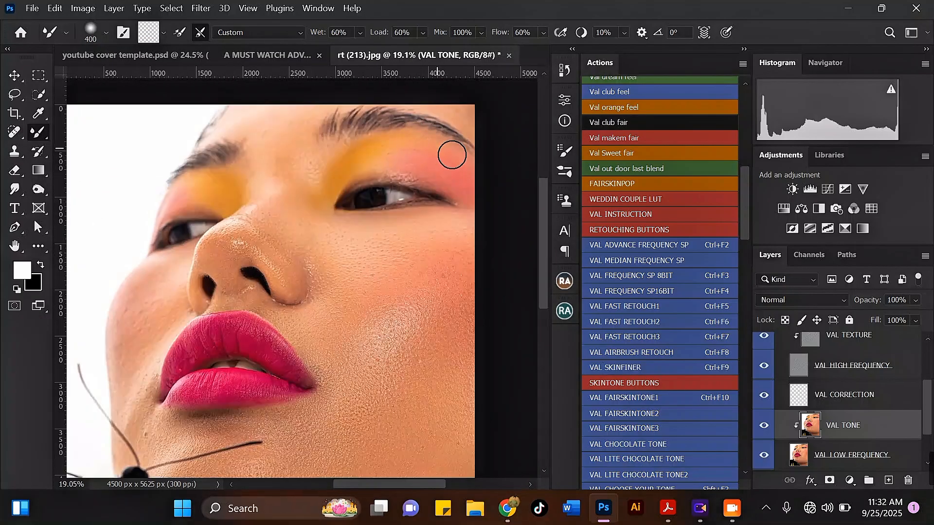
scroll(471, 172, up, 2)
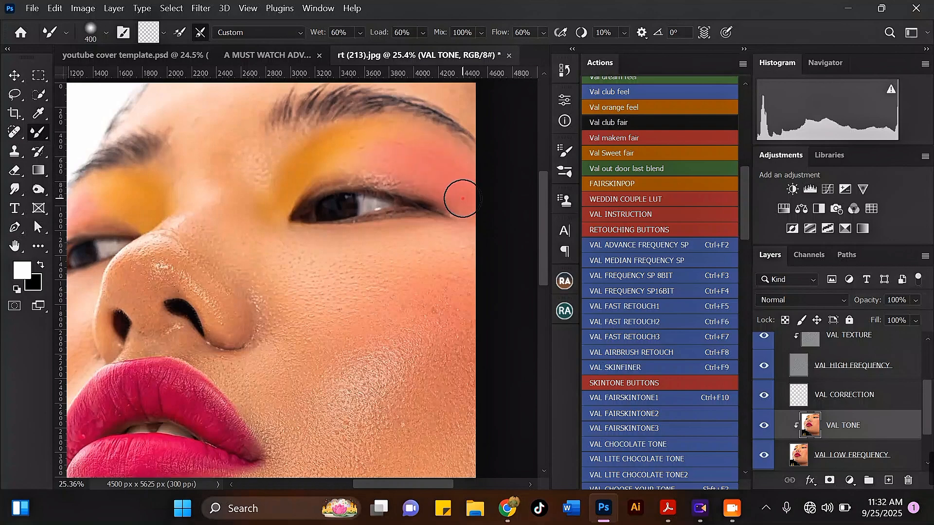
scroll(363, 170, down, 2)
scroll(416, 212, up, 1)
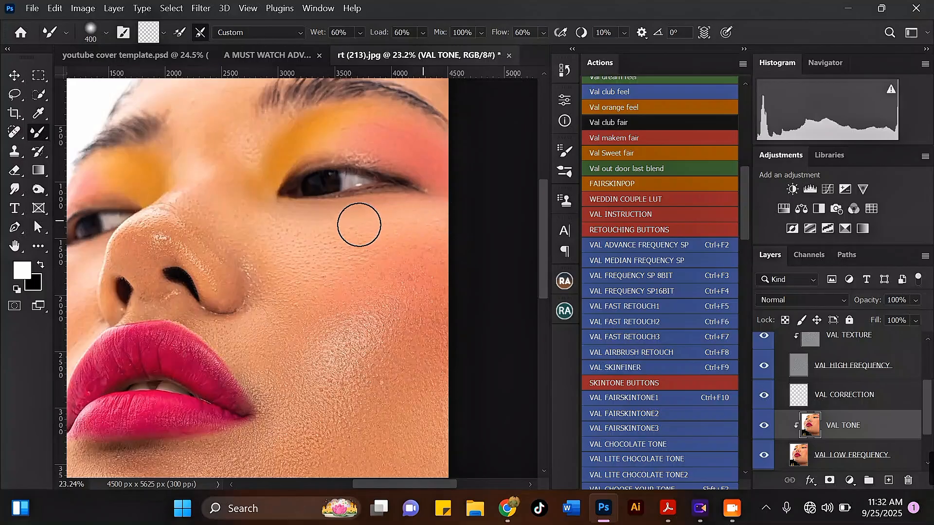
key(bracketright)
key(bracketleft)
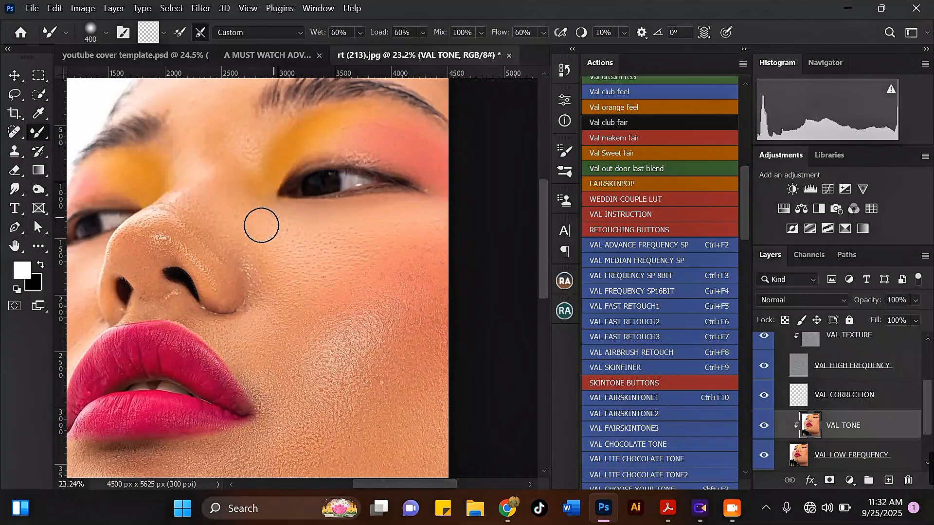
key(bracketright)
key(bracketright)
key(bracketright)
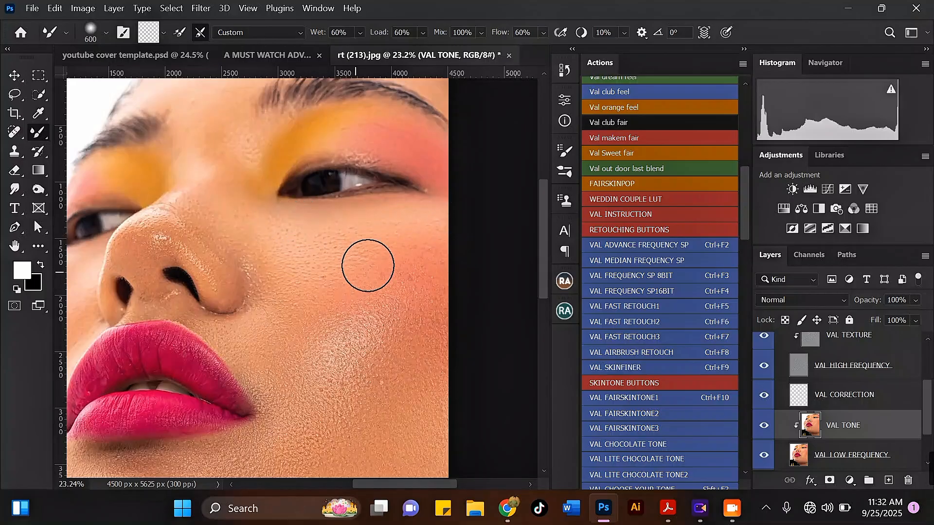
scroll(383, 266, down, 6)
key(bracketright)
scroll(377, 304, up, 3)
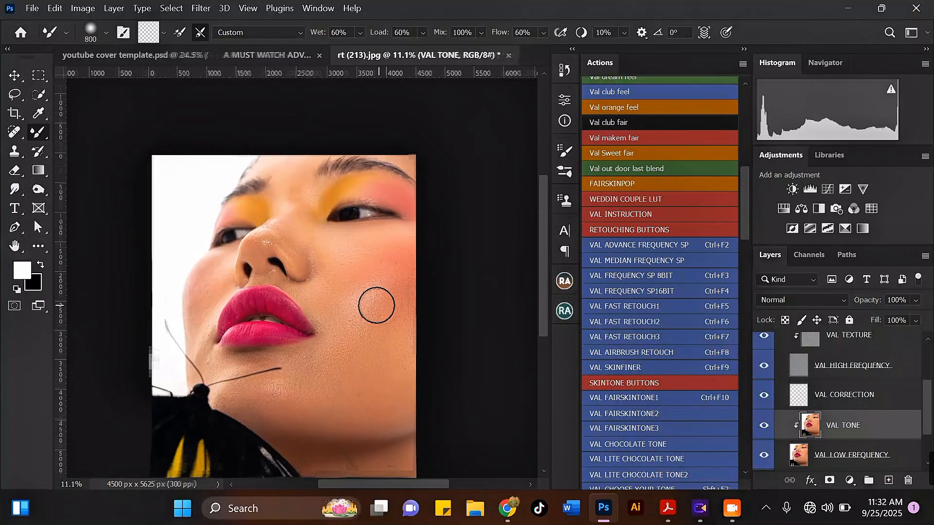
key(ctrl+bracketright)
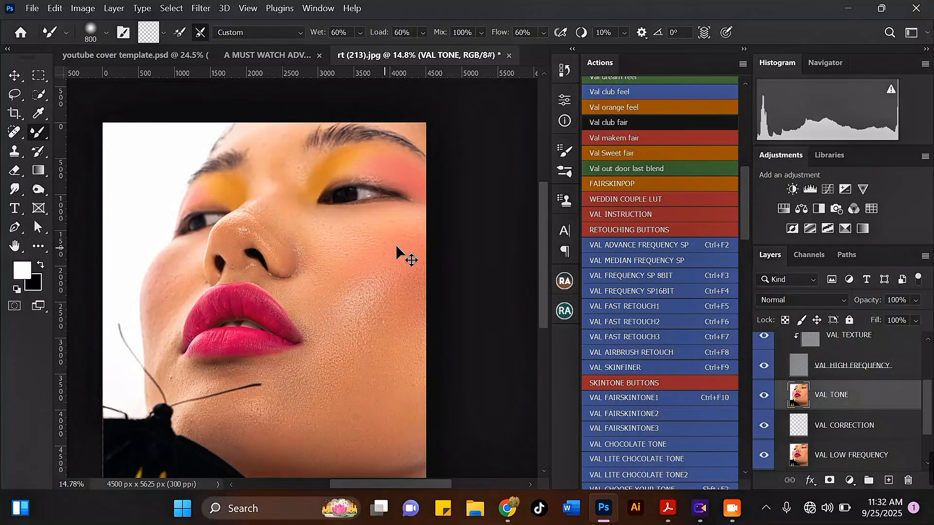
Step: Undo to put VAL TONE back clipped below VAL CORRECTION, then blend the cheek below the eye
key(ctrl+z)
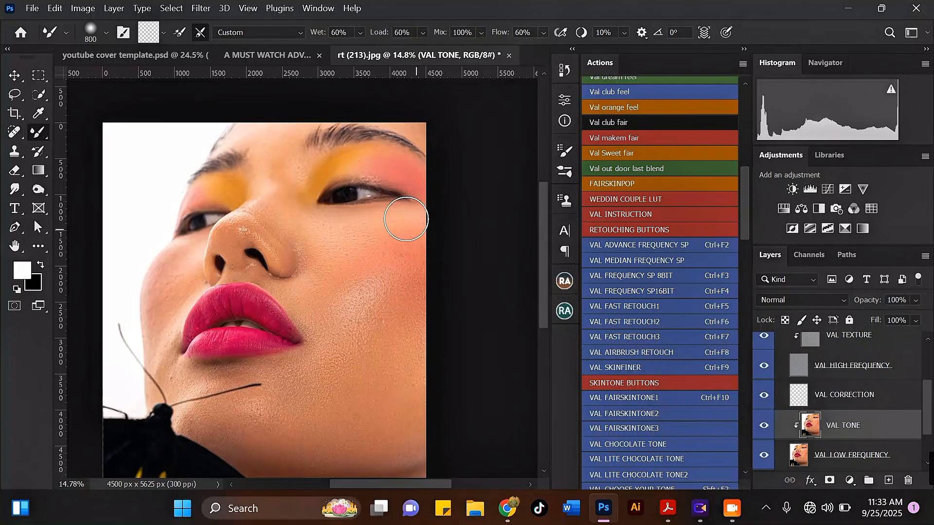
mouse_move(357, 328)
mouse_down()
mouse_move(359, 339)
mouse_move(372, 327)
mouse_up()
scroll(368, 206, down, 2)
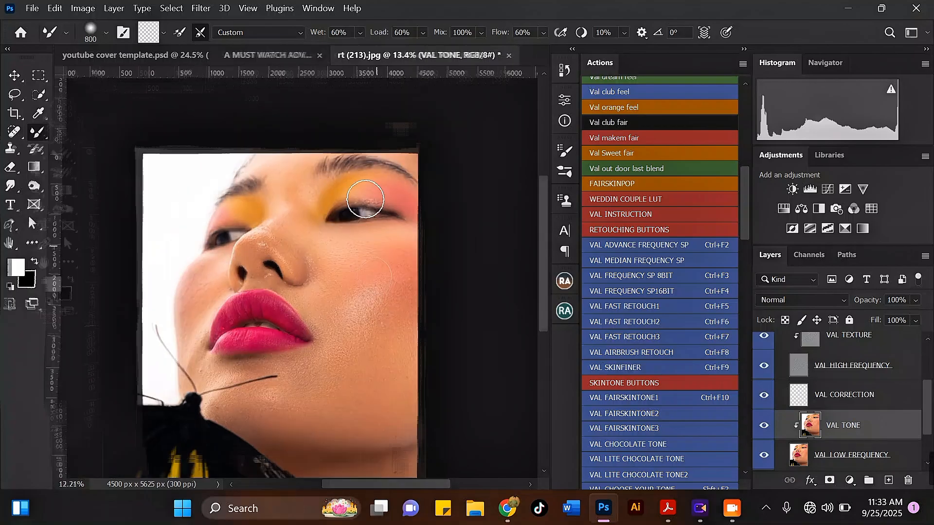
scroll(307, 138, up, 2)
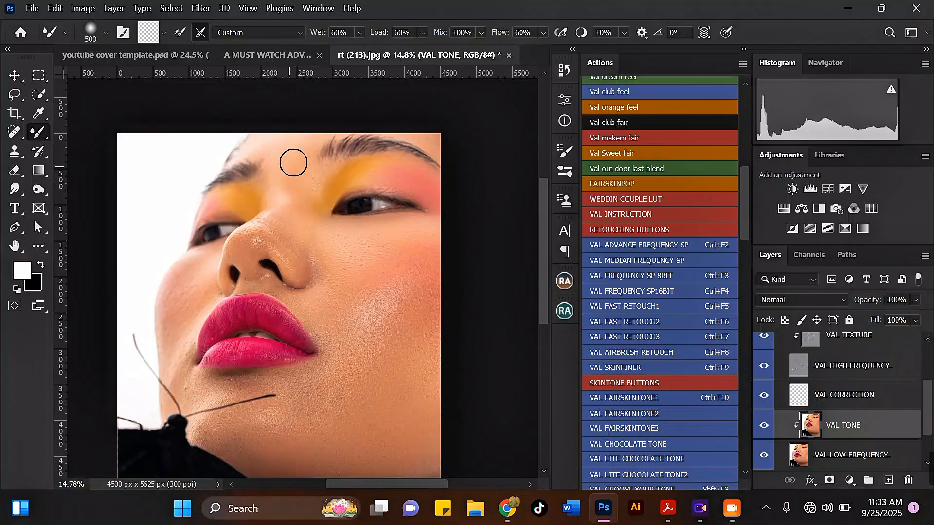
scroll(401, 131, down, 4)
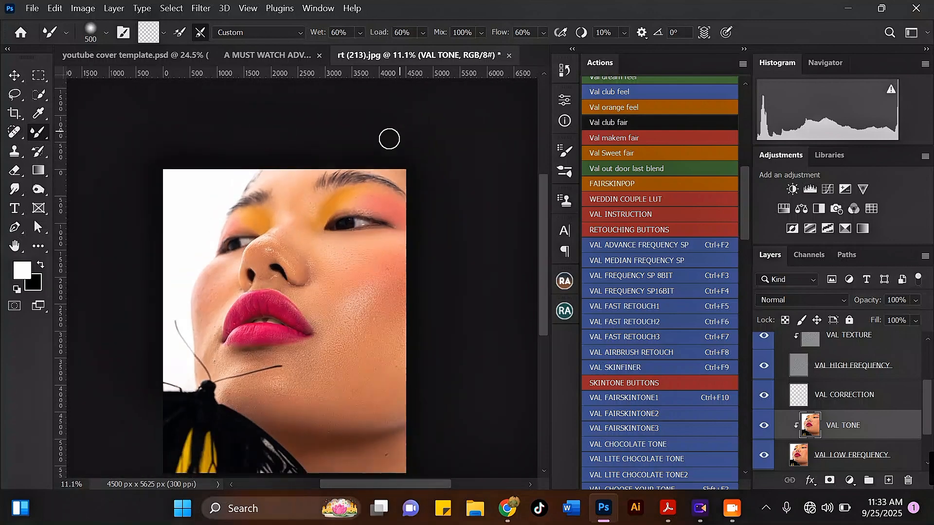
scroll(220, 339, up, 2)
scroll(197, 312, up, 2)
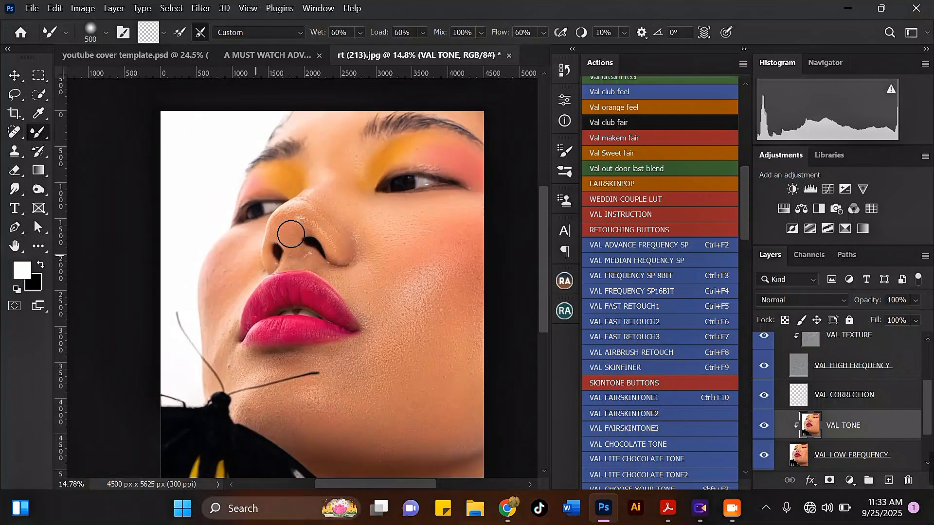
scroll(287, 233, down, 3)
scroll(191, 296, up, 4)
scroll(220, 269, up, 1)
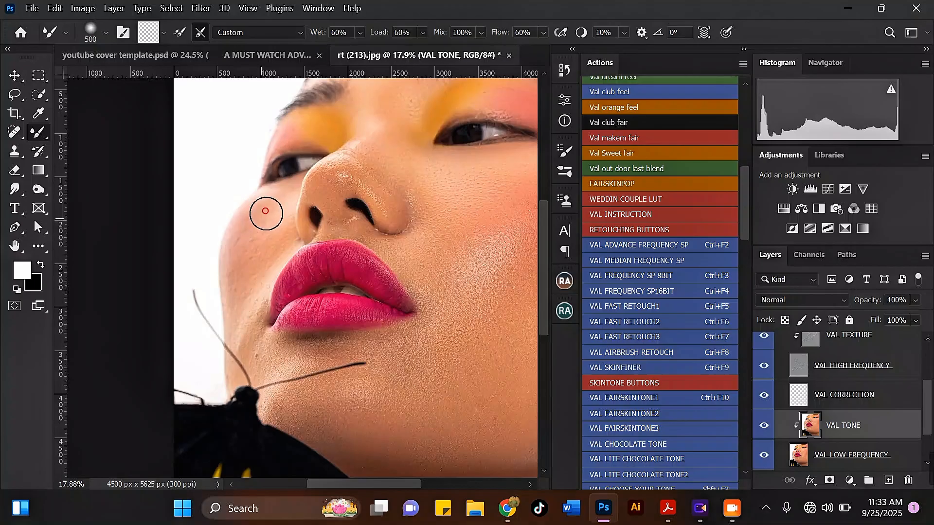
Step: Smooth the skin tone on the upper and lower left cheek with a 400 brush
mouse_move(255, 235)
mouse_down()
mouse_move(278, 209)
mouse_move(264, 218)
mouse_up()
key(bracketright)
key(bracketleft)
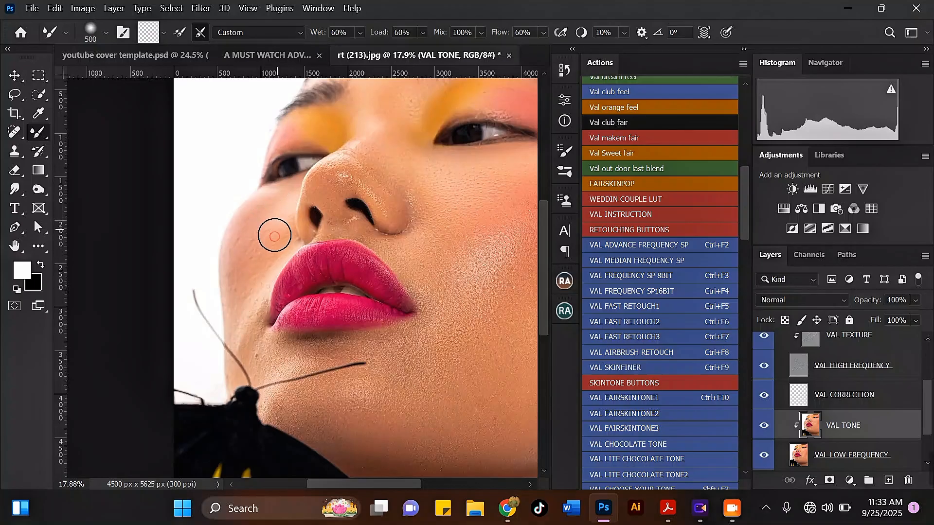
scroll(235, 273, up, 1)
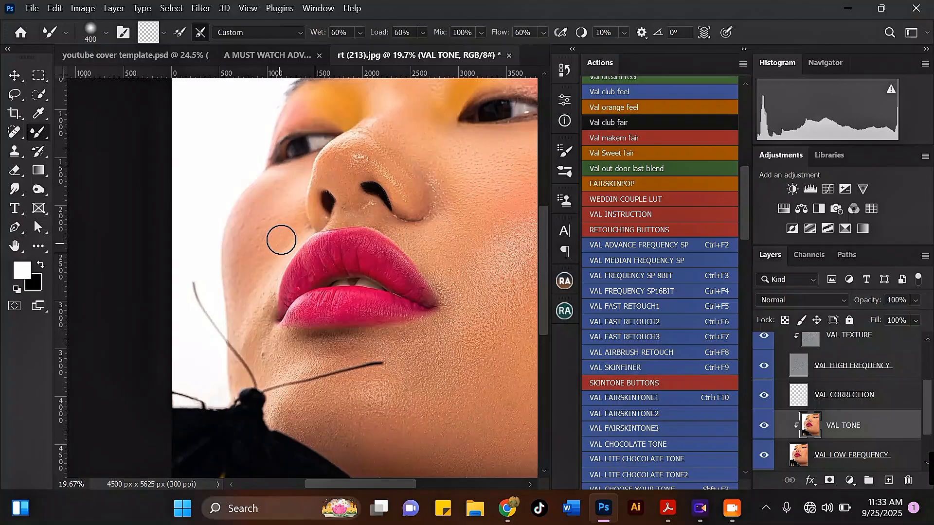
mouse_move(255, 288)
mouse_down()
mouse_move(248, 309)
mouse_move(279, 231)
mouse_move(258, 250)
mouse_move(245, 291)
mouse_move(256, 284)
mouse_move(261, 313)
mouse_up()
scroll(278, 230, down, 3)
scroll(244, 293, up, 3)
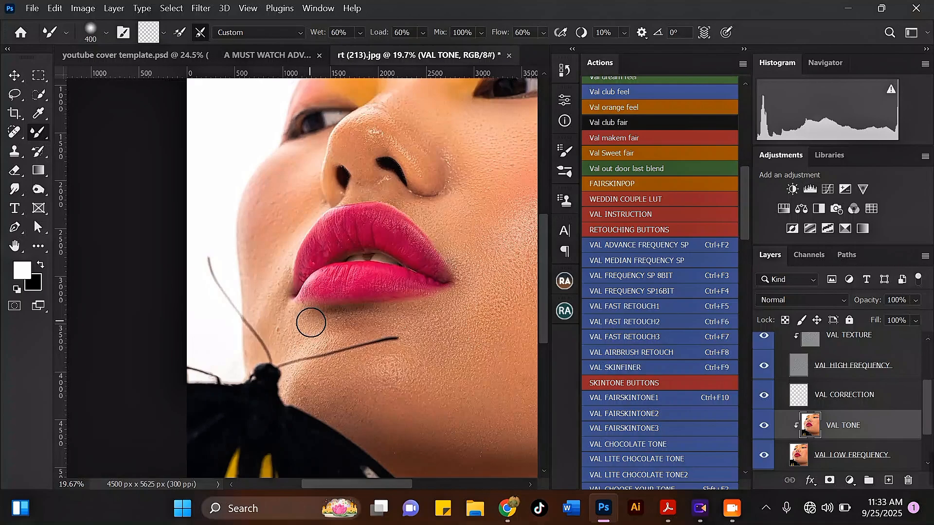
Step: Blend the skin below the mouth corner and near the chin above the antenna
scroll(277, 292, down, 2)
scroll(261, 290, up, 2)
drag(260, 294, 269, 320)
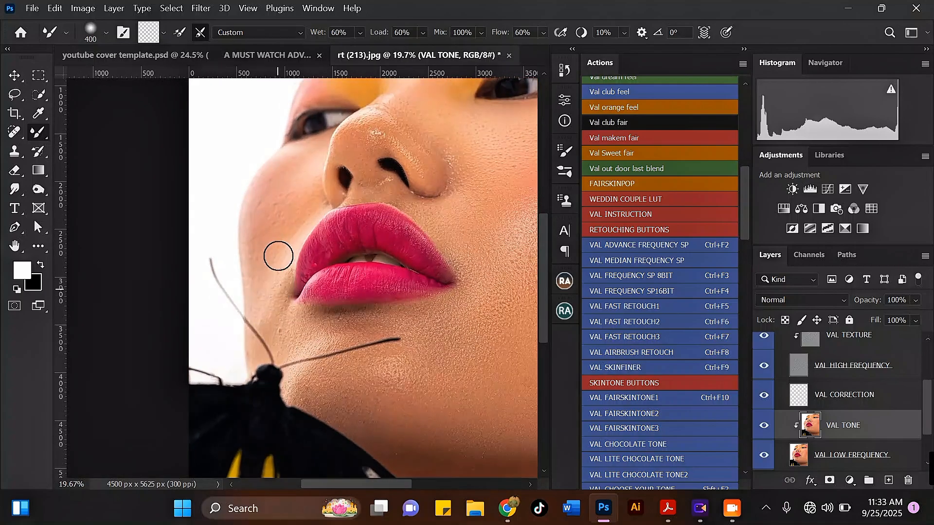
scroll(277, 254, down, 2)
scroll(315, 298, up, 2)
scroll(308, 279, down, 2)
scroll(305, 285, up, 2)
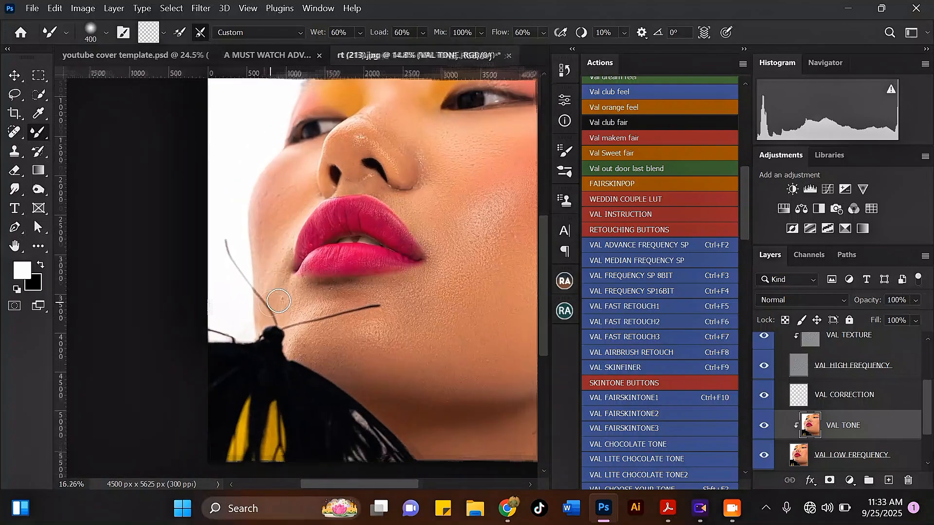
mouse_move(299, 296)
mouse_down()
mouse_move(289, 312)
mouse_move(325, 309)
mouse_up()
Step: Smooth the chin skin, including beside the butterfly, with the brush at sizes 300 and 500
scroll(302, 304, up, 3)
key([)
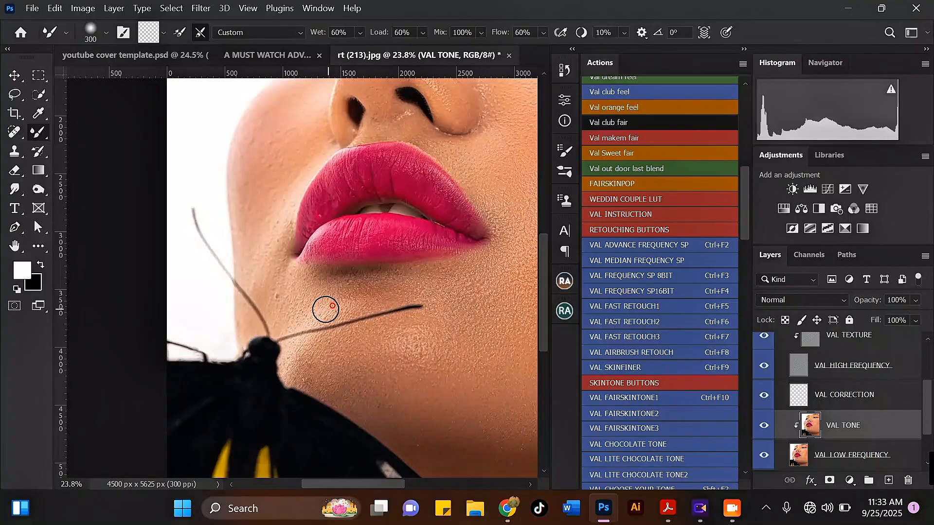
mouse_move(266, 296)
mouse_down()
mouse_move(274, 314)
mouse_move(317, 308)
mouse_up()
scroll(273, 314, down, 3)
scroll(352, 294, up, 3)
key(])
key(])
key(])
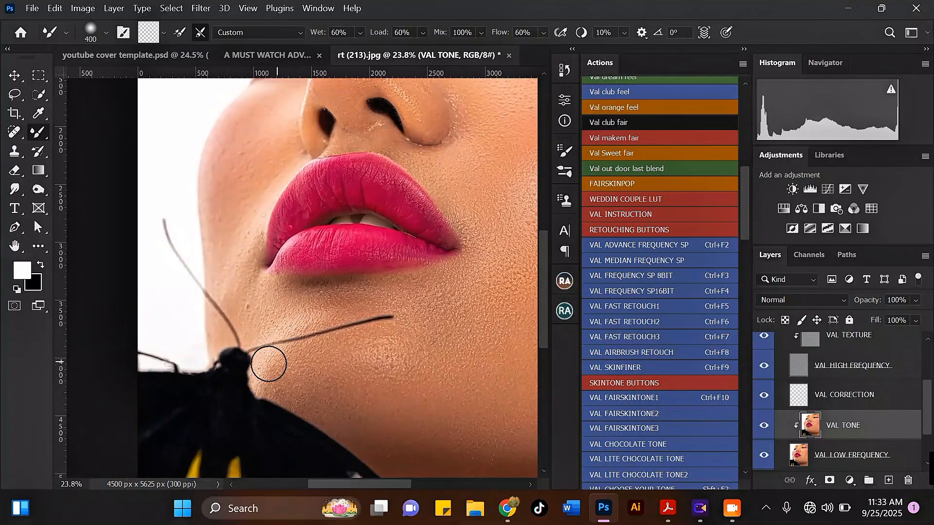
drag(267, 367, 298, 362)
Step: Smooth the cheek beside the nose, beside the nostril, and between the nostrils
scroll(300, 361, down, 4)
scroll(239, 177, up, 3)
key([)
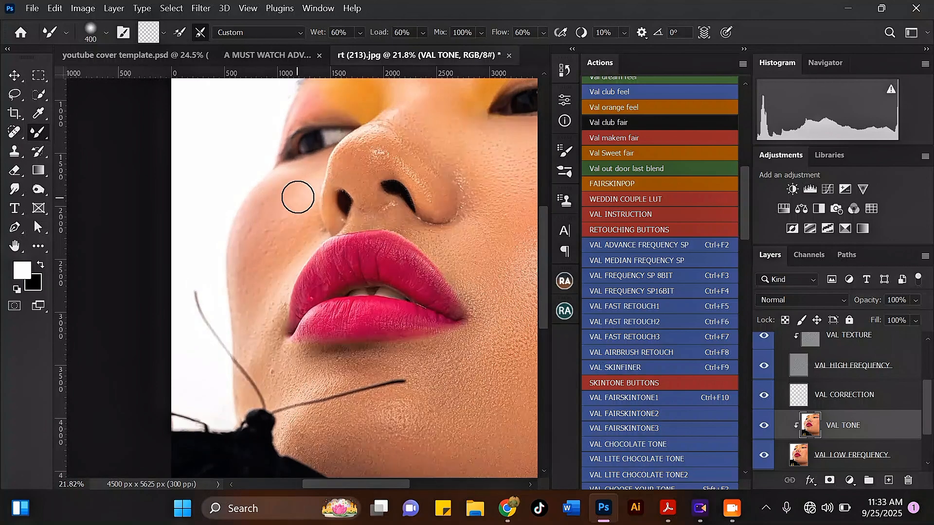
scroll(298, 194, up, 2)
key([)
scroll(309, 239, down, 2)
scroll(306, 173, up, 3)
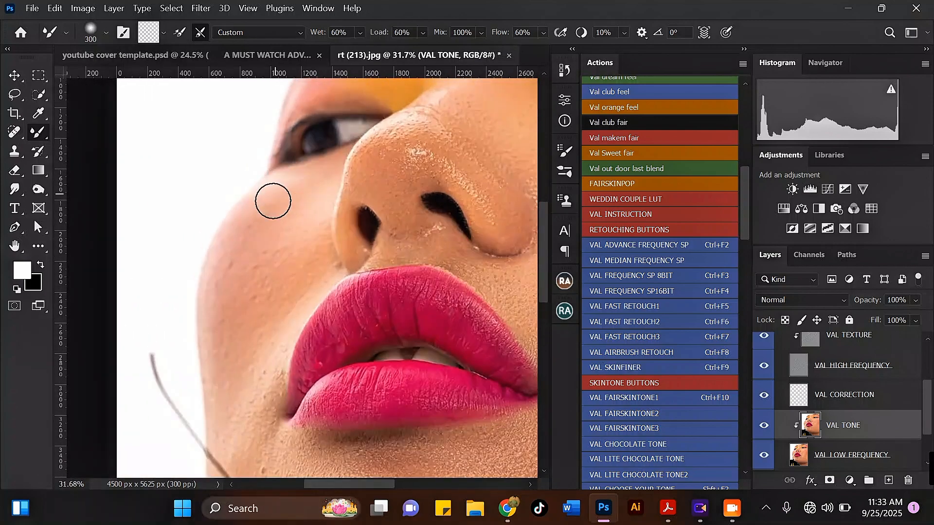
drag(305, 182, 313, 187)
key(])
key(])
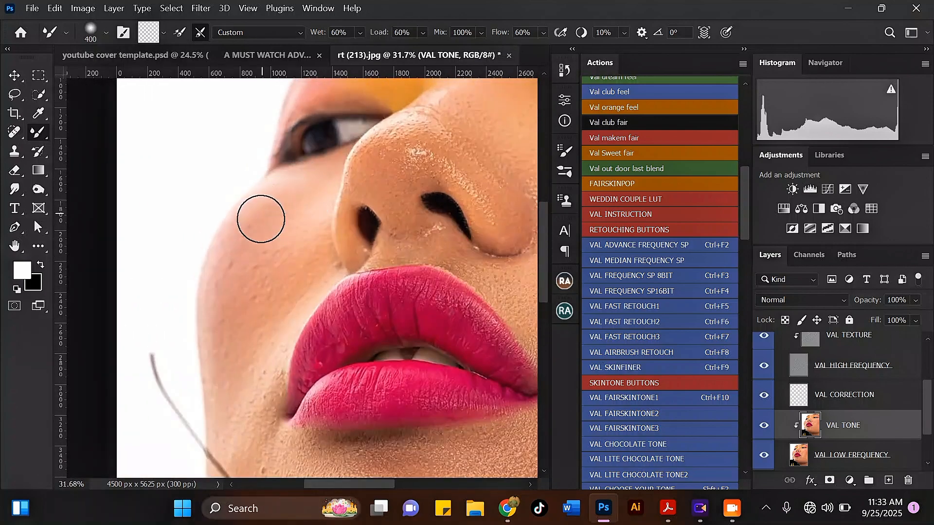
drag(239, 265, 306, 253)
key([)
key([)
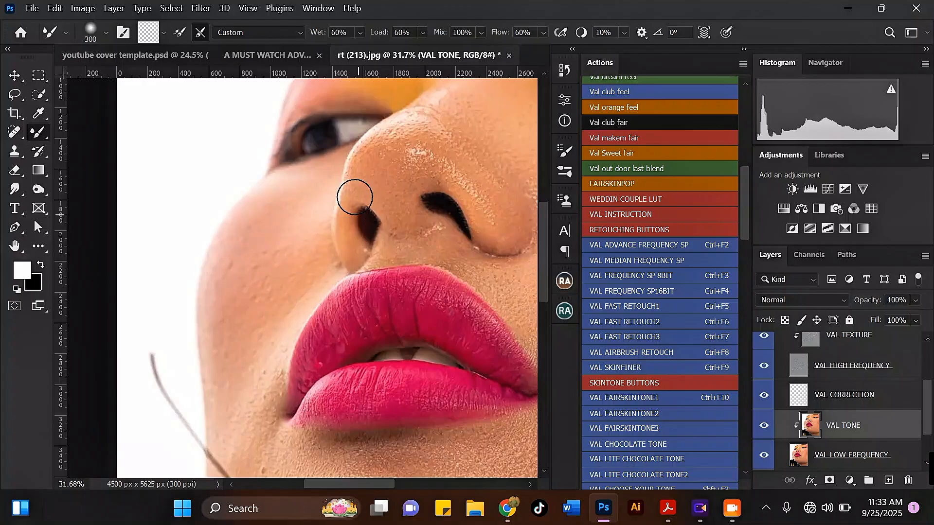
drag(348, 225, 358, 253)
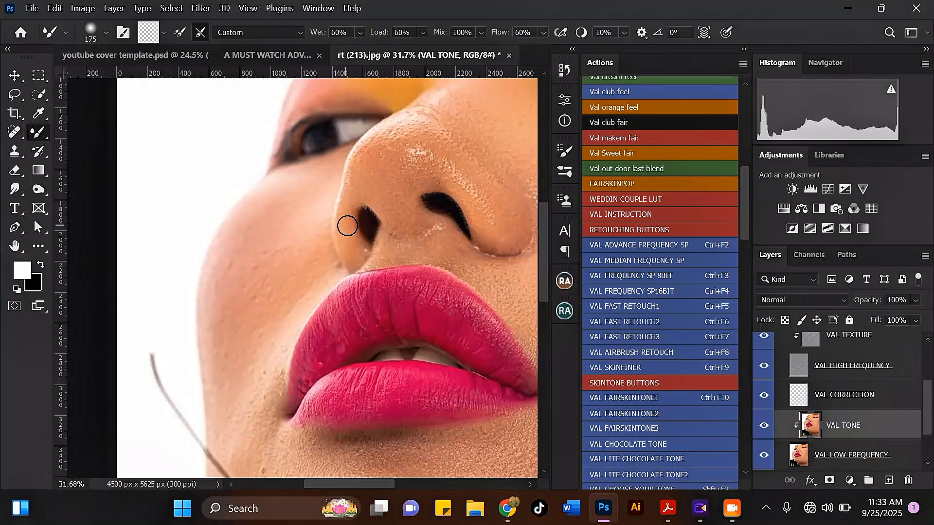
key(])
key(])
key(])
mouse_move(400, 229)
mouse_down()
mouse_move(412, 245)
mouse_move(431, 236)
mouse_up()
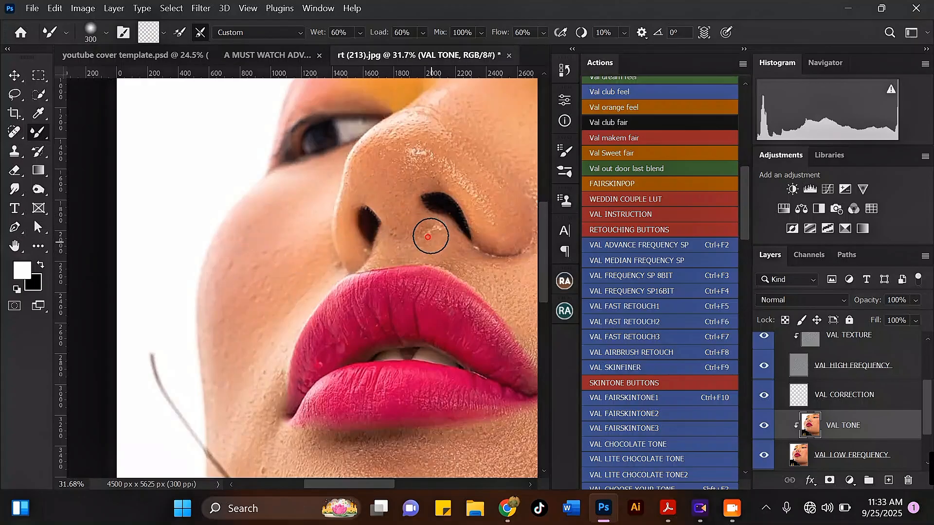
Step: Blend the orange eyelid tone into the skin and smooth the nose at size 400
scroll(397, 236, down, 2)
scroll(410, 151, up, 2)
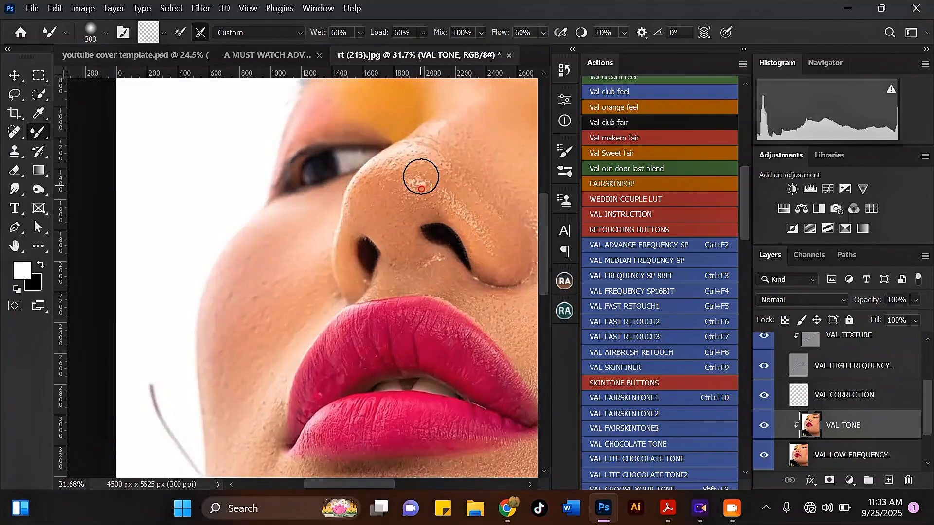
scroll(417, 189, down, 2)
scroll(348, 160, up, 1)
scroll(347, 159, up, 2)
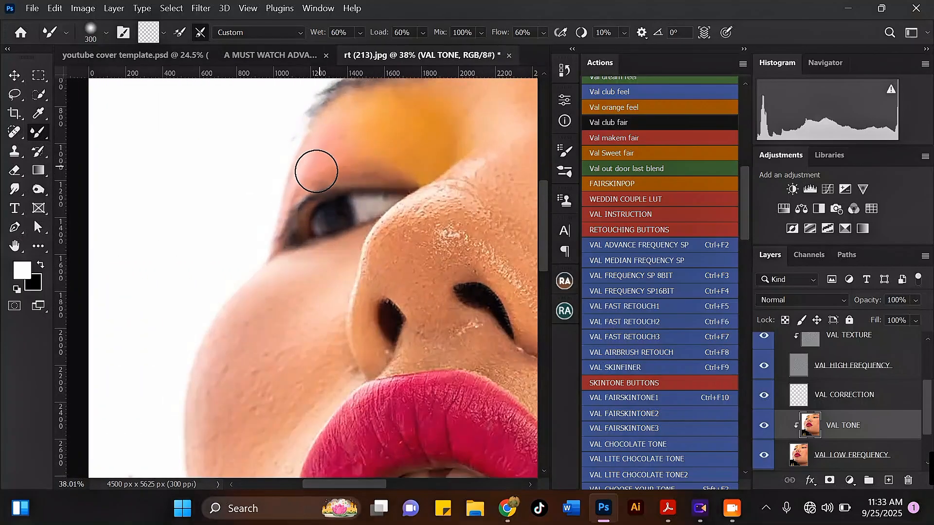
mouse_move(381, 154)
mouse_down()
mouse_move(403, 163)
mouse_move(384, 112)
mouse_move(406, 109)
mouse_move(434, 153)
mouse_up()
scroll(413, 170, down, 2)
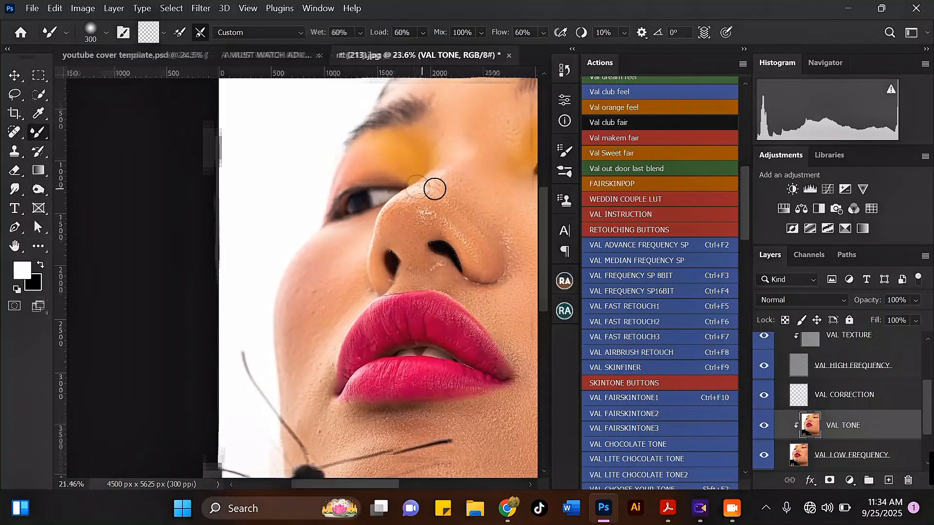
key(])
mouse_move(471, 192)
mouse_down()
mouse_move(390, 190)
mouse_move(467, 192)
mouse_move(429, 196)
mouse_up()
Step: Resize the brush between 300 and 600 and blend the skin tone on the right cheek
scroll(390, 189, down, 3)
key(])
scroll(467, 191, up, 1)
scroll(382, 183, down, 2)
key([)
key([)
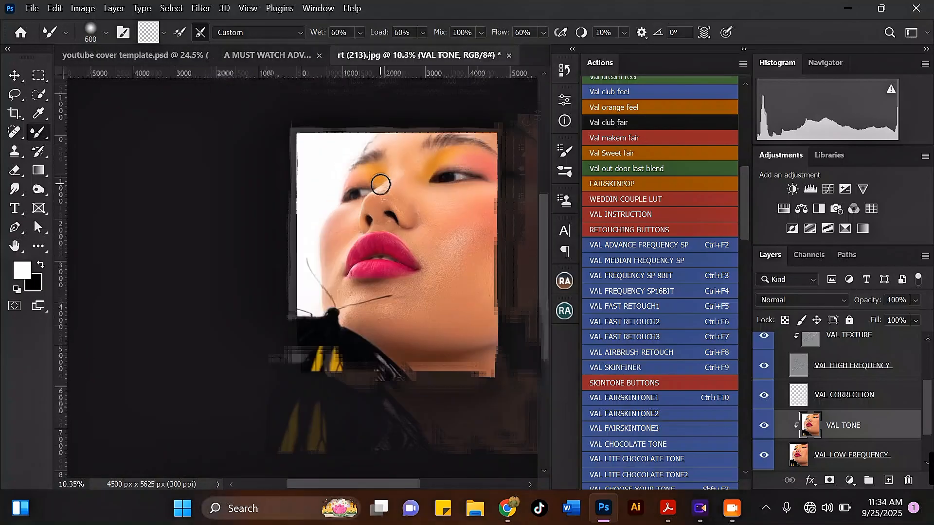
scroll(417, 208, up, 2)
scroll(395, 178, down, 2)
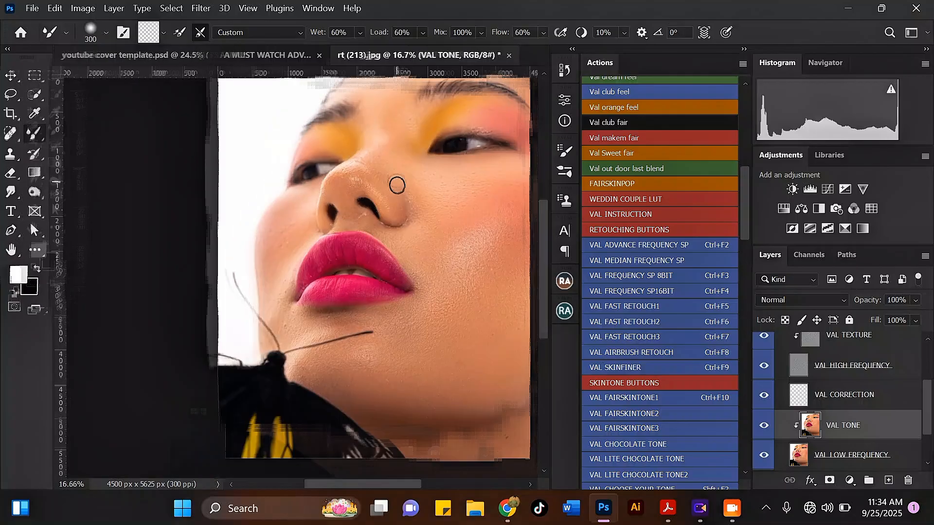
key(])
scroll(411, 218, up, 1)
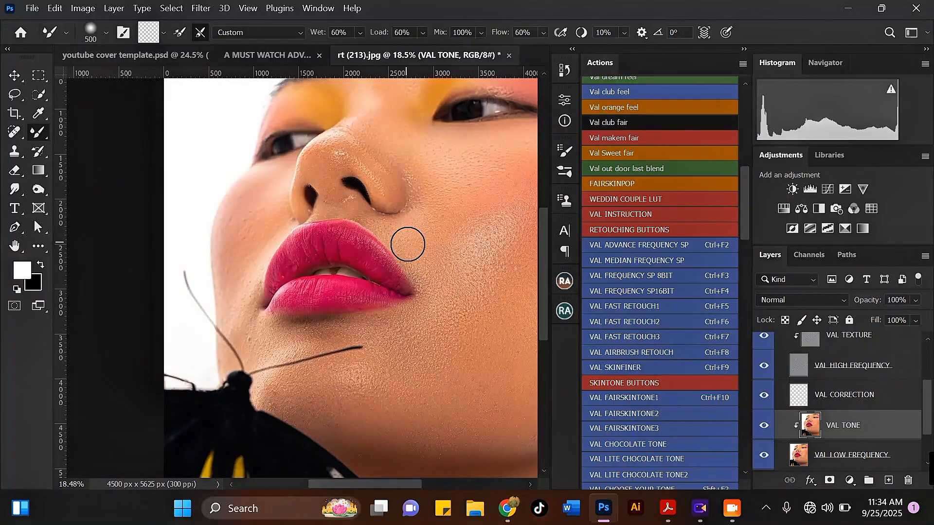
scroll(375, 220, down, 3)
key(])
scroll(422, 294, up, 2)
scroll(385, 242, down, 4)
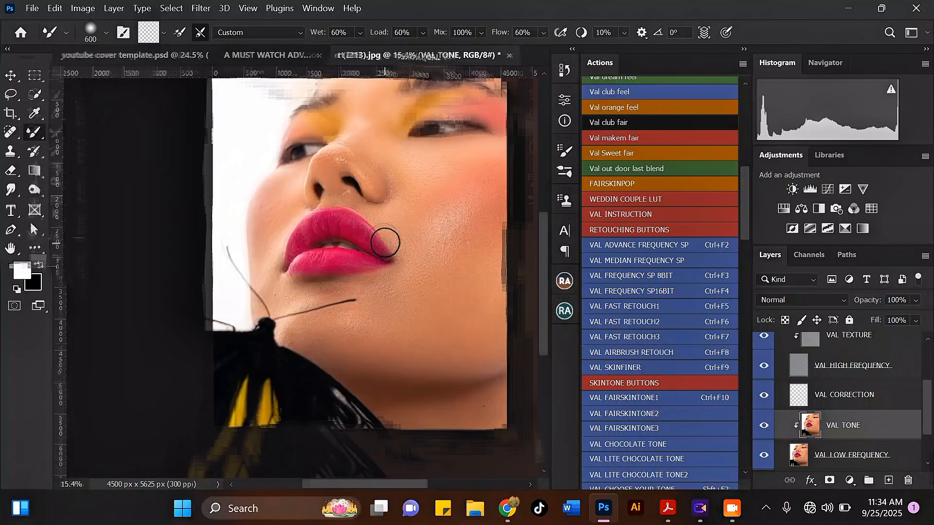
scroll(461, 292, up, 2)
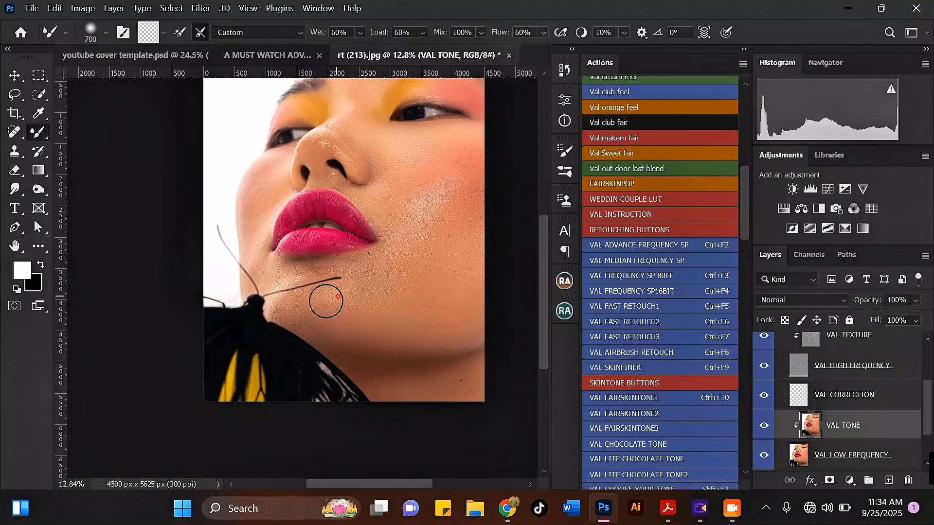
key(])
key(])
key(])
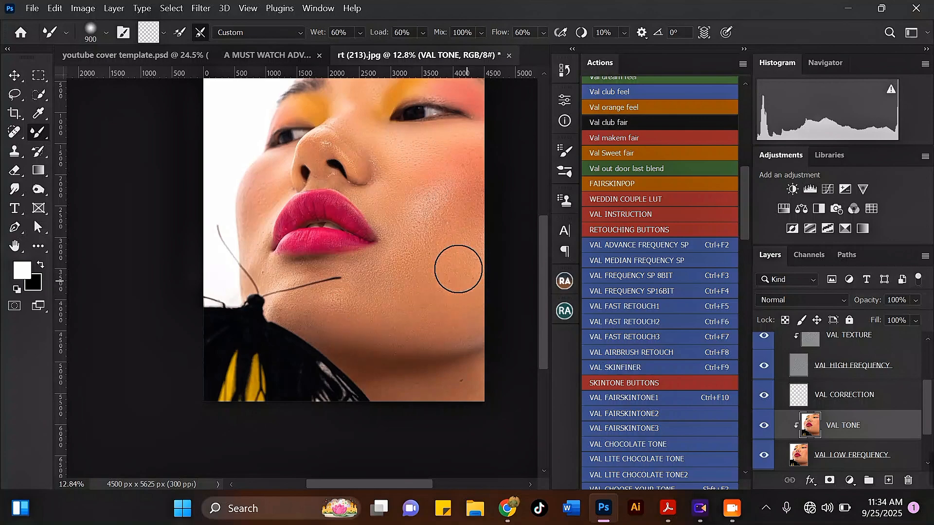
scroll(404, 170, up, 2)
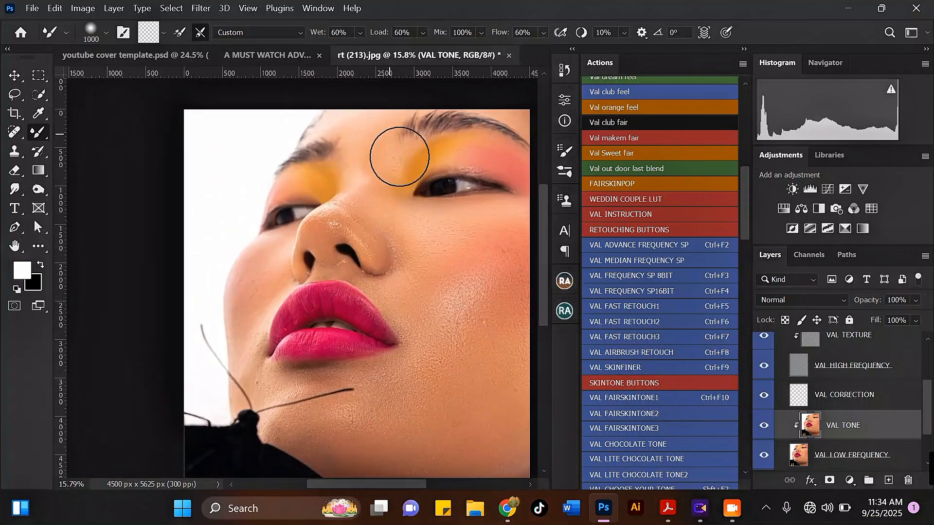
key([)
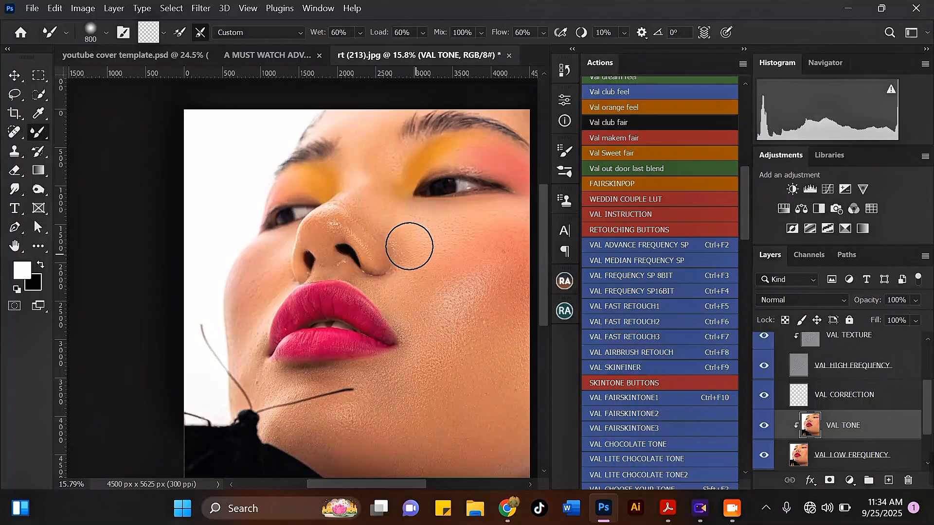
scroll(416, 256, down, 1)
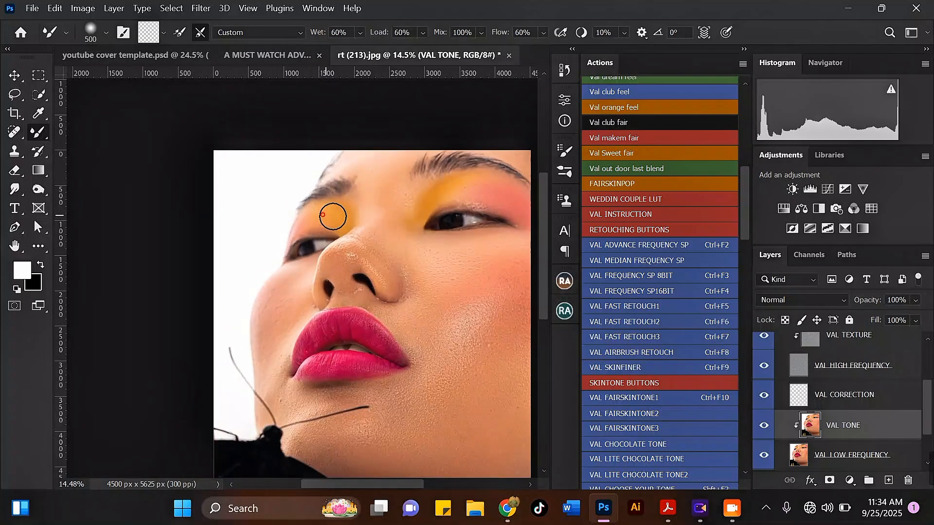
scroll(455, 183, down, 3)
scroll(431, 199, up, 3)
key([)
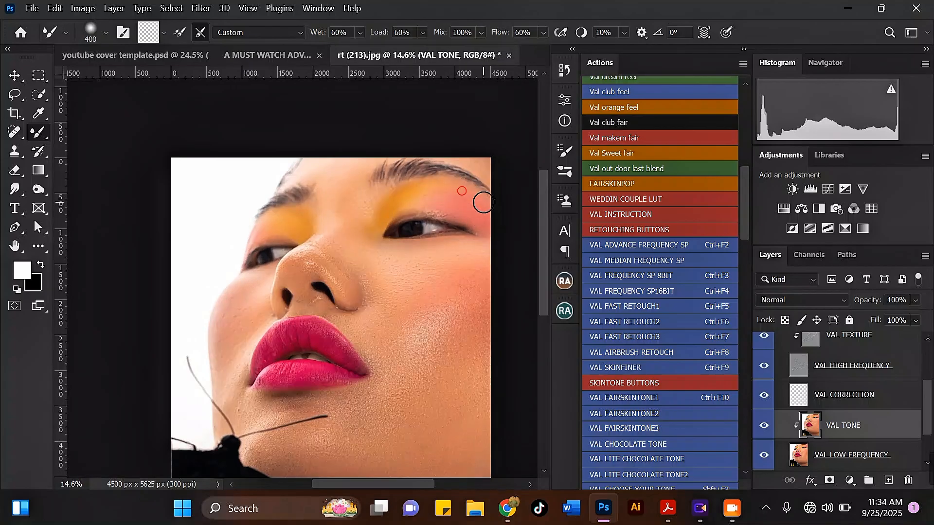
scroll(483, 206, down, 3)
scroll(383, 178, up, 3)
key(])
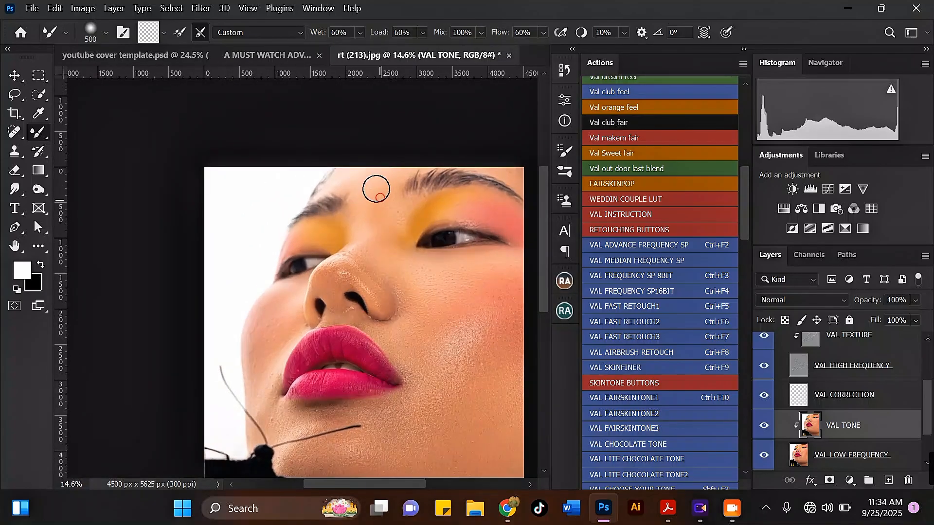
scroll(366, 216, down, 3)
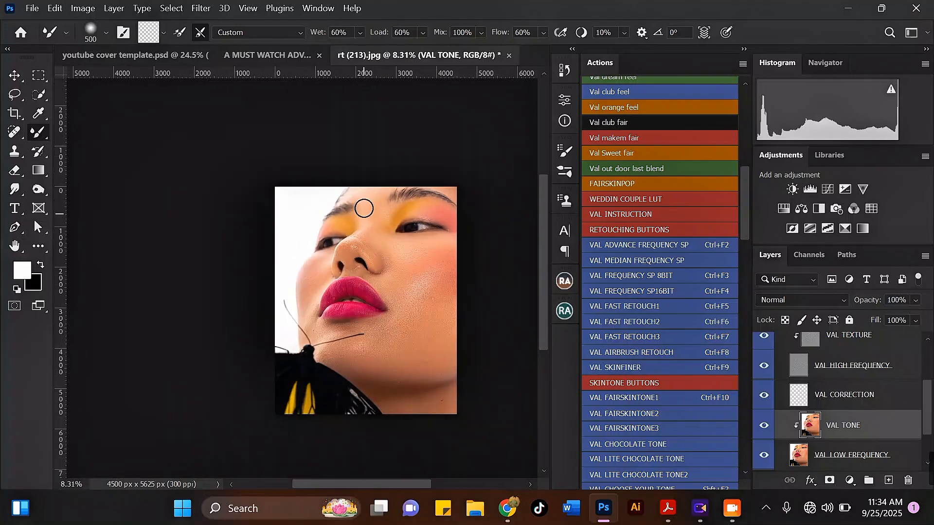
key(bracketright)
key(bracketright)
scroll(415, 261, up, 2)
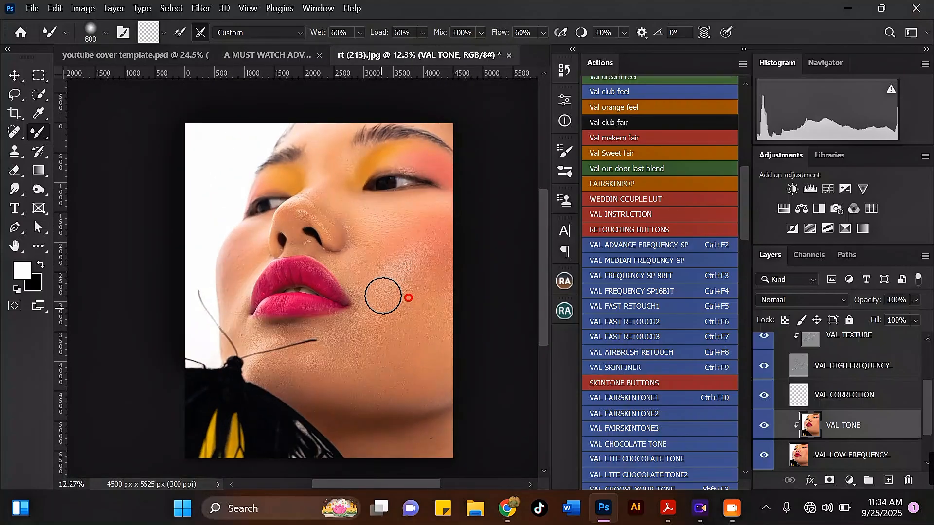
scroll(382, 293, down, 3)
key(bracketright)
key(bracketright)
key(bracketright)
scroll(381, 194, up, 5)
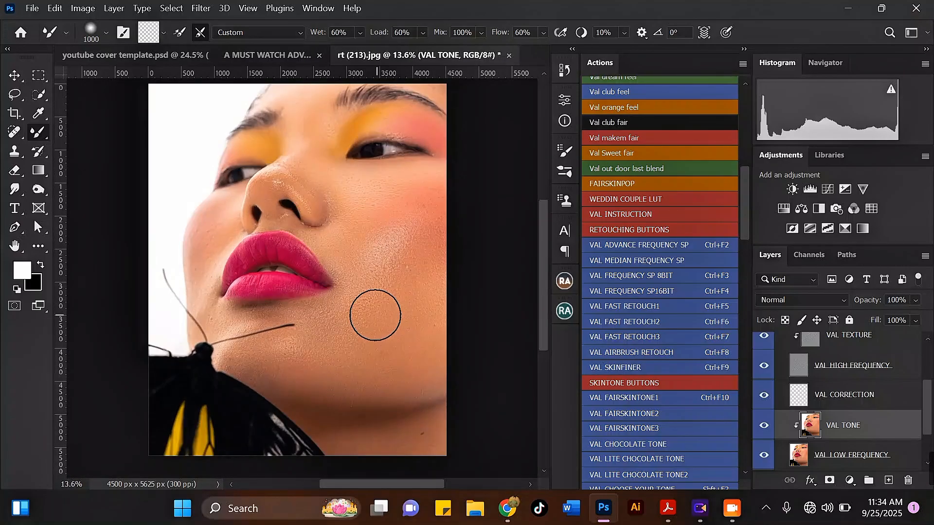
key(bracketleft)
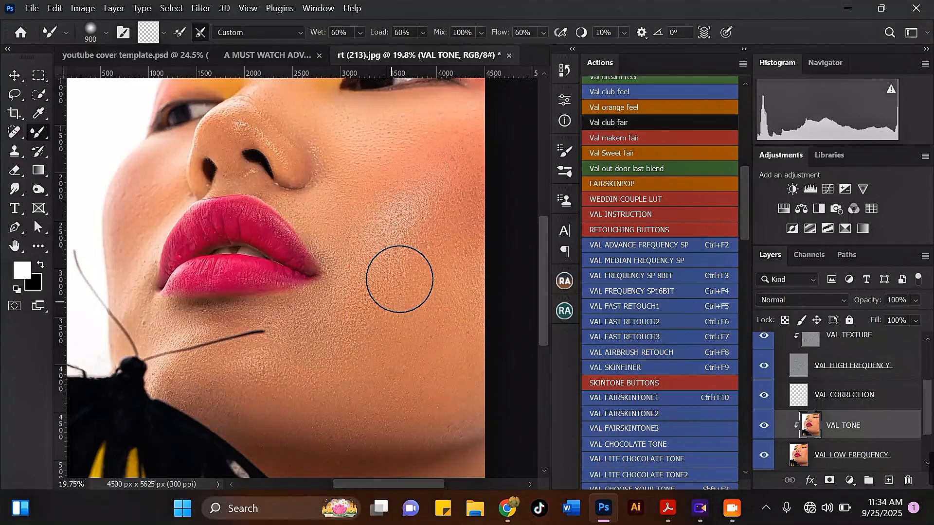
scroll(396, 271, down, 3)
scroll(200, 209, up, 2)
key(bracketleft)
key(bracketleft)
key(bracketleft)
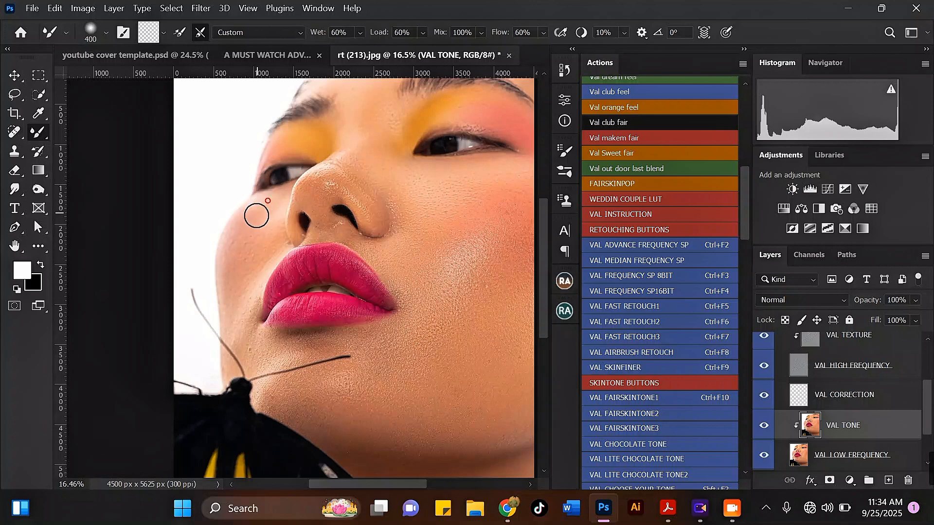
key(bracketright)
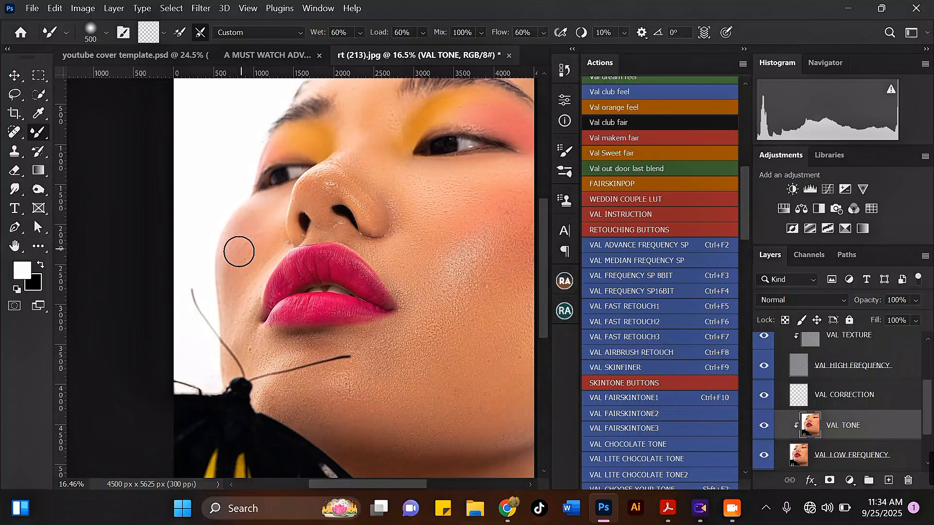
key(bracketleft)
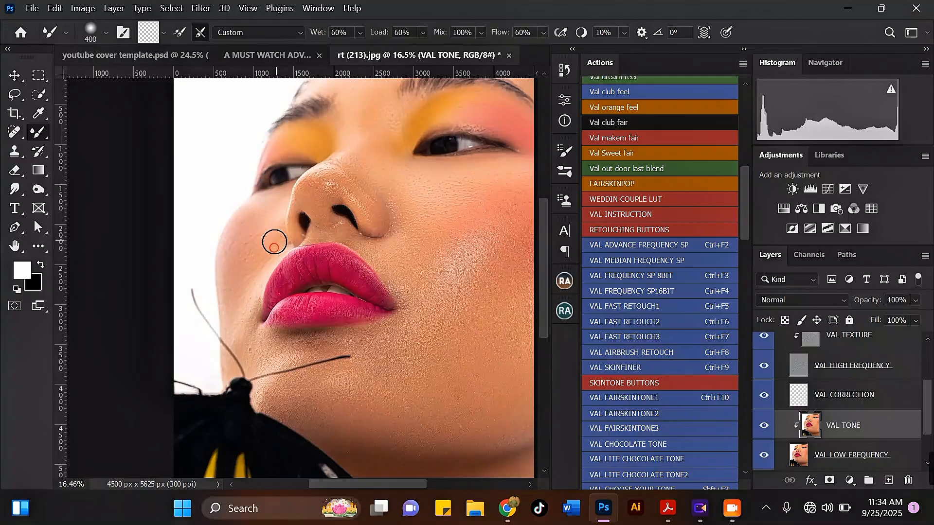
scroll(325, 199, down, 5)
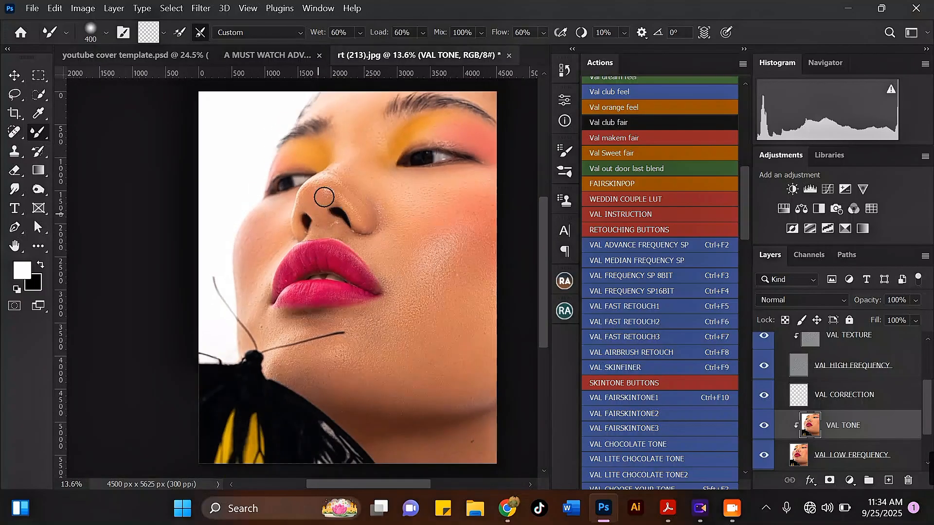
scroll(384, 156, up, 3)
key(bracketright)
key(bracketright)
key(bracketright)
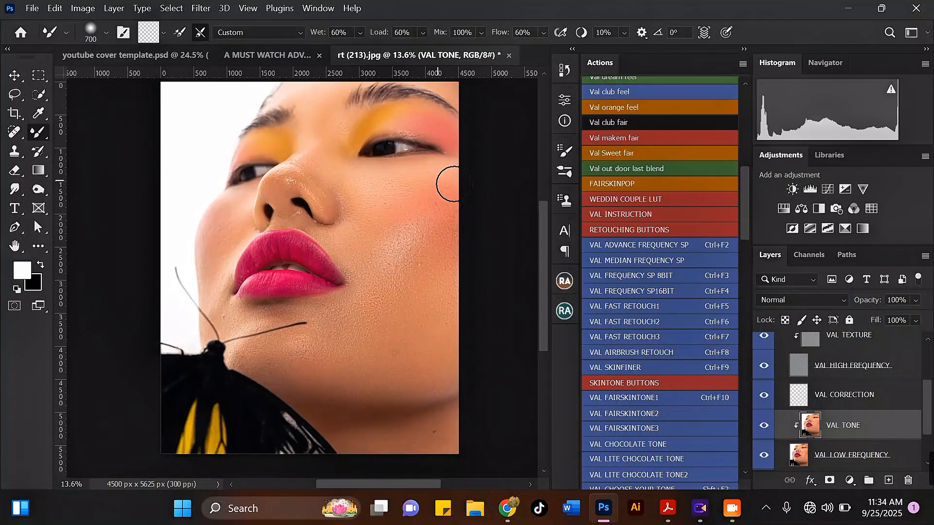
key(bracketright)
mouse_move(449, 208)
mouse_down()
mouse_move(433, 173)
mouse_move(405, 267)
mouse_move(372, 259)
mouse_move(369, 230)
mouse_up()
Step: Blend the lower cheek toward the chin, then merge VAL TONE down into VAL LOW FREQUENCY
key(bracketleft)
scroll(369, 215, down, 1)
drag(390, 271, 363, 251)
mouse_move(304, 343)
mouse_down()
mouse_move(323, 324)
mouse_move(321, 300)
mouse_up()
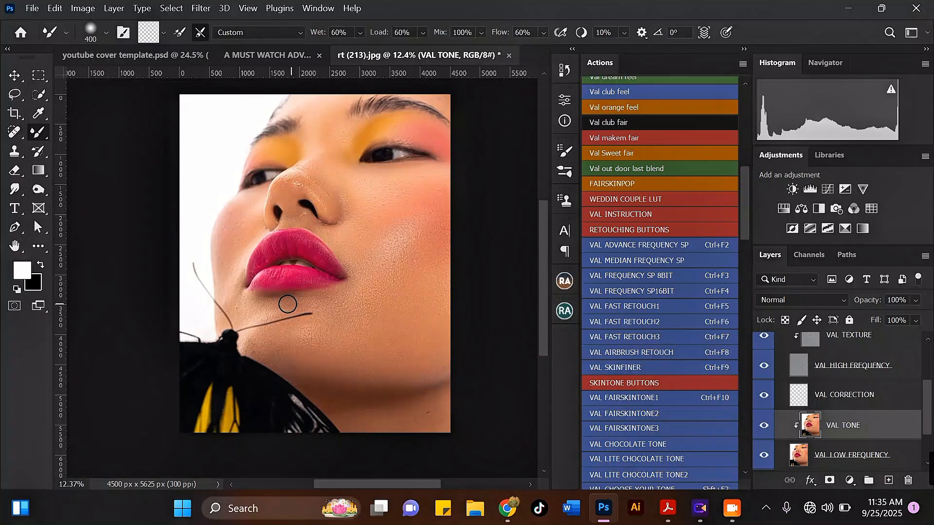
key(ctrl+e)
Step: Undo the Merge Down to restore VAL TONE, then enlarge the brush slightly and zoom out
key(bracketright)
key(bracketright)
mouse_move(263, 342)
mouse_down()
mouse_move(294, 357)
mouse_move(300, 325)
mouse_up()
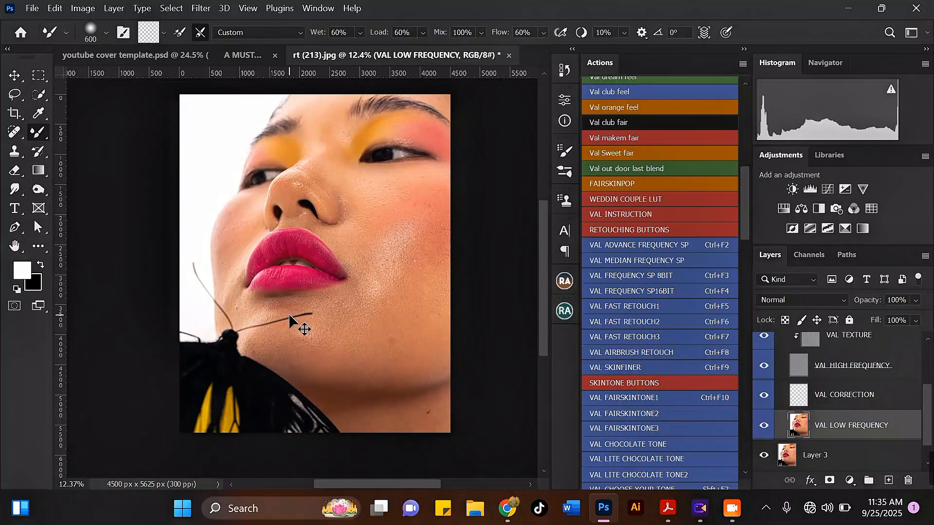
key(ctrl+z)
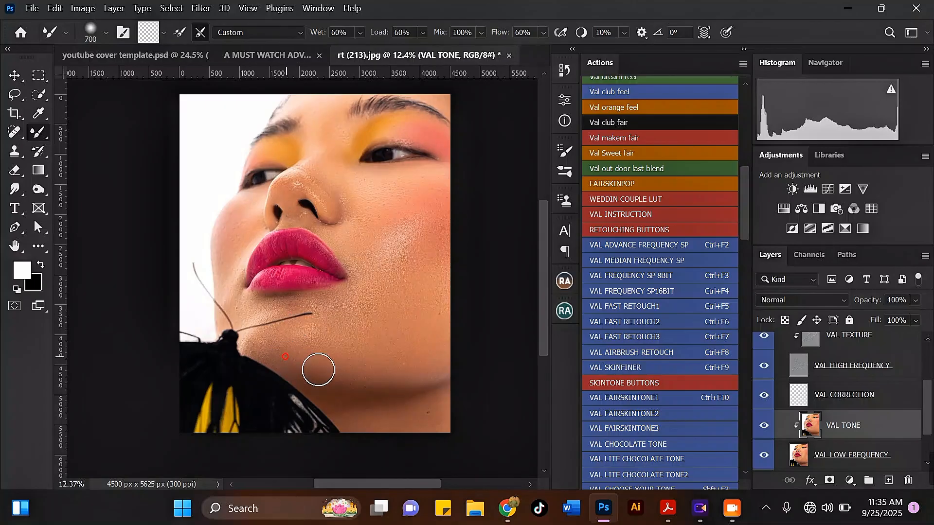
key(bracketright)
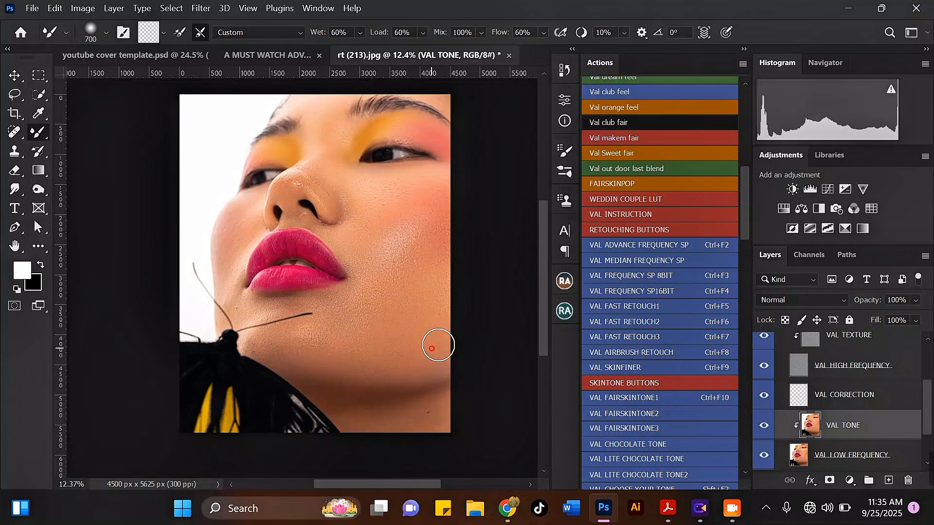
scroll(423, 310, down, 2)
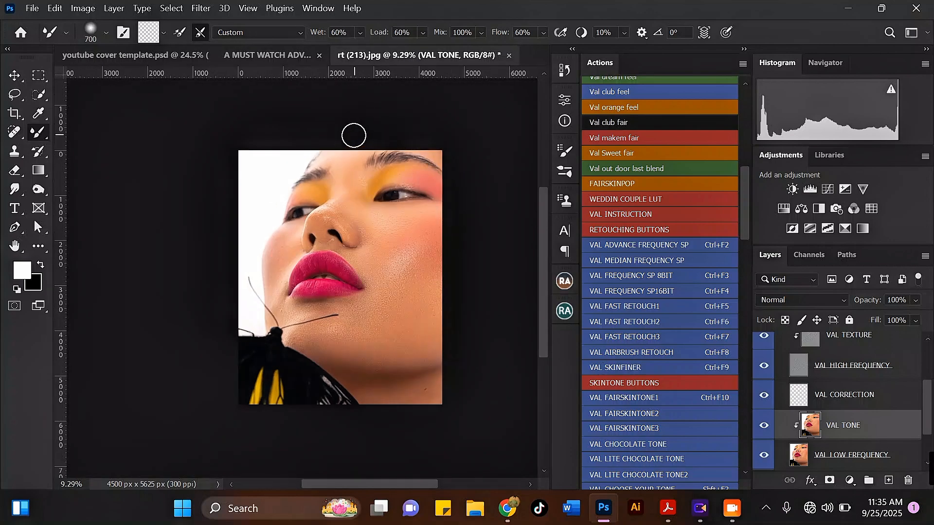
scroll(390, 191, up, 2)
scroll(779, 389, up, 3)
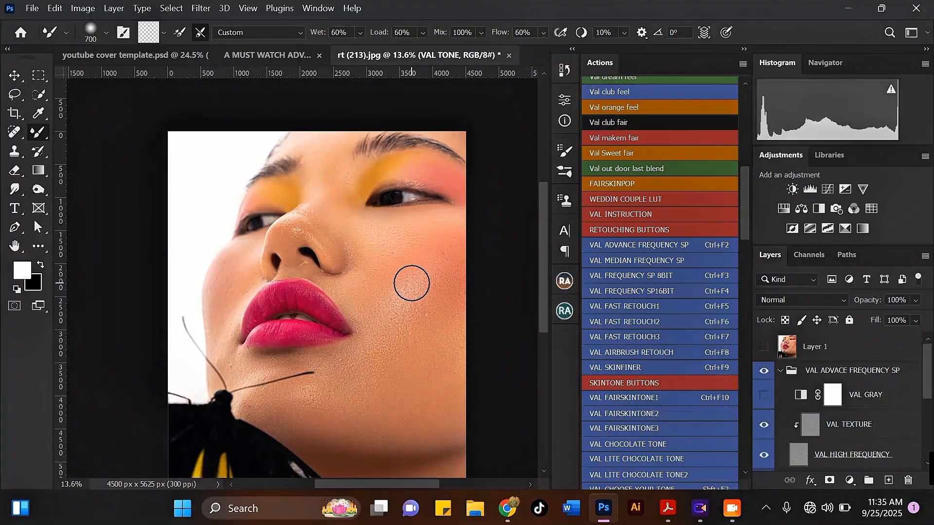
Step: Blend the skin tone along the brow with a slightly larger brush
key(bracketleft)
key(bracketleft)
key(bracketleft)
key(bracketleft)
scroll(289, 253, up, 2)
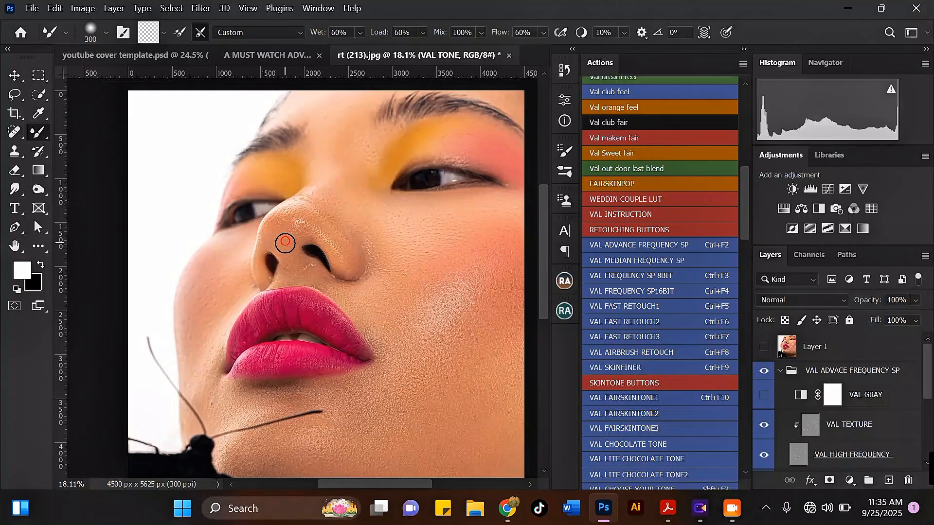
scroll(290, 212, down, 3)
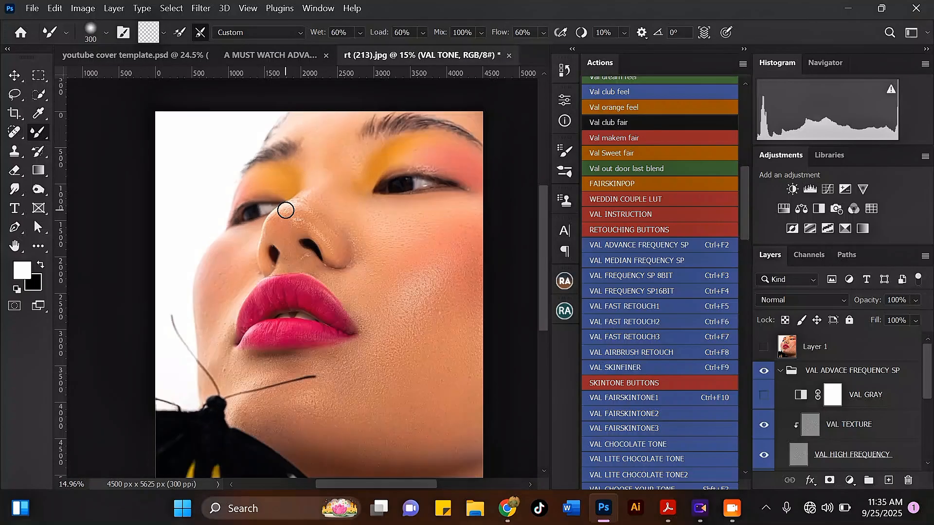
scroll(360, 151, up, 3)
key(bracketright)
mouse_move(357, 159)
mouse_down()
mouse_move(341, 173)
mouse_move(380, 143)
mouse_move(362, 153)
mouse_move(433, 173)
mouse_up()
Step: Blend the tone beside the nose and the cheek beside the mouth corner with a smaller brush
scroll(377, 154, down, 2)
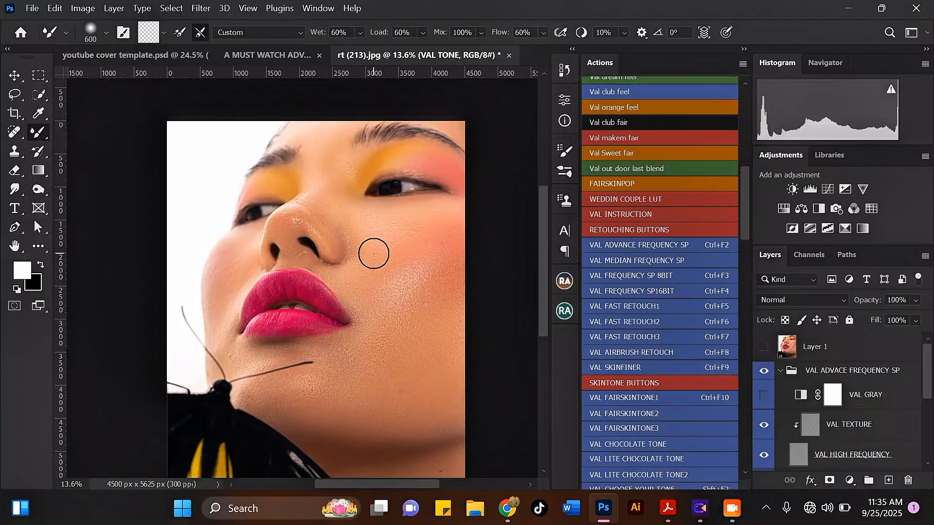
key(bracketleft)
key(bracketleft)
mouse_move(346, 223)
mouse_down()
mouse_move(356, 236)
mouse_move(352, 279)
mouse_move(354, 258)
mouse_up()
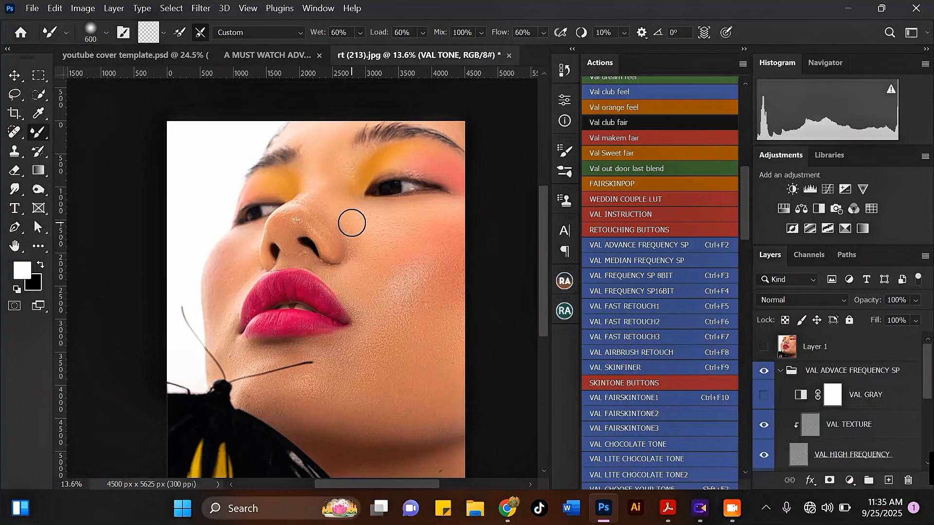
scroll(351, 223, down, 2)
scroll(243, 309, up, 5)
key(bracketleft)
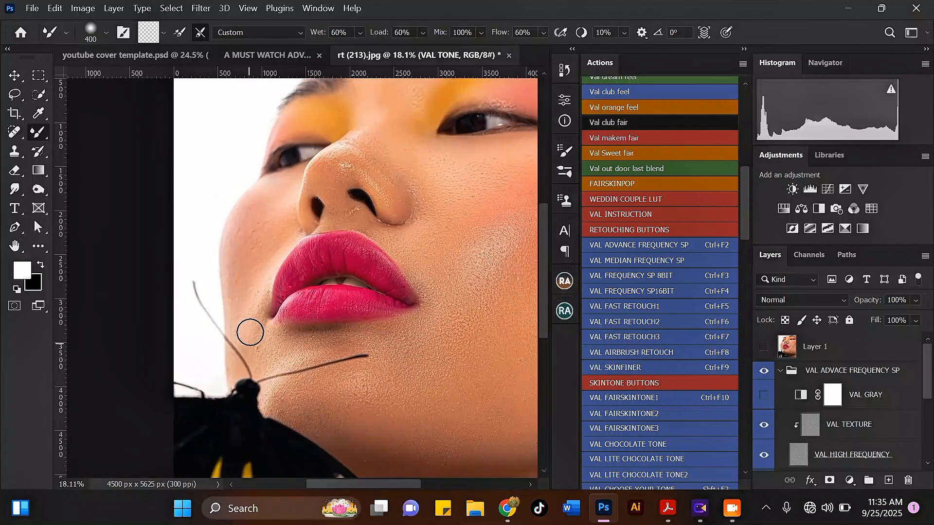
drag(250, 333, 261, 282)
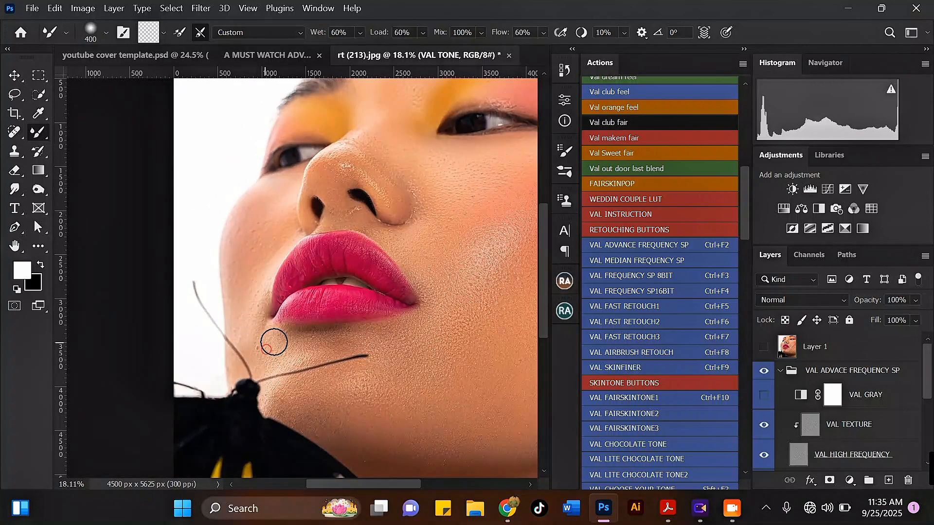
Step: Enlarge the brush, reduce it back to 600, and blend the forehead skin tone
scroll(287, 307, down, 3)
key(bracketright)
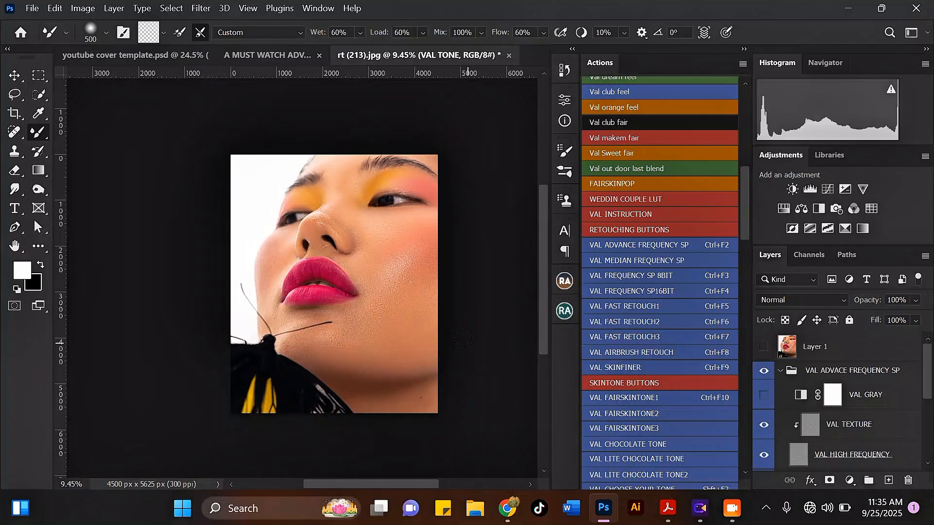
scroll(462, 338, up, 1)
key(bracketright)
key(bracketright)
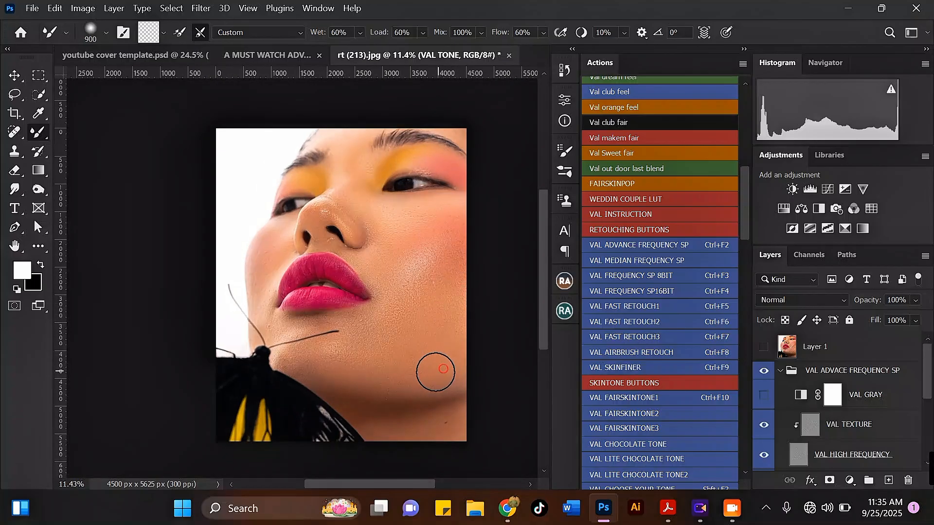
scroll(417, 359, down, 1)
key(bracketright)
scroll(429, 379, down, 3)
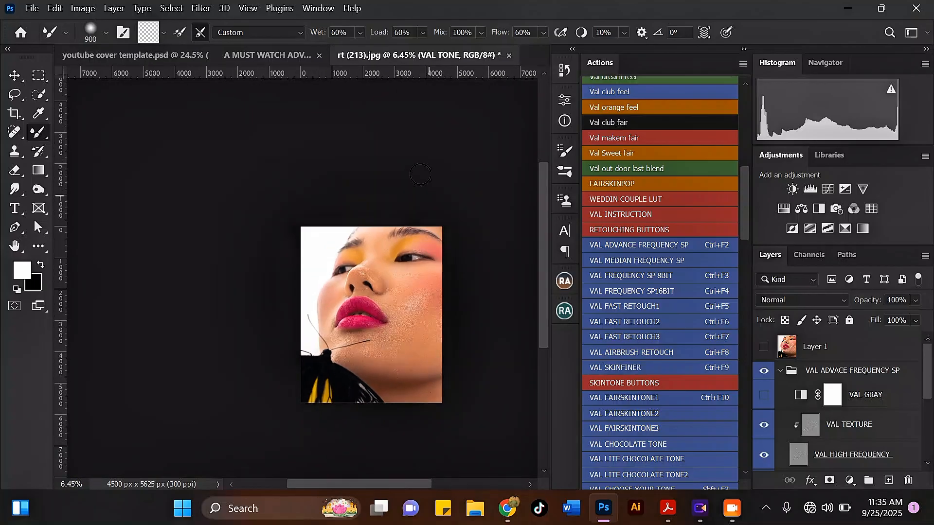
scroll(392, 221, up, 5)
key(bracketleft)
drag(386, 231, 385, 245)
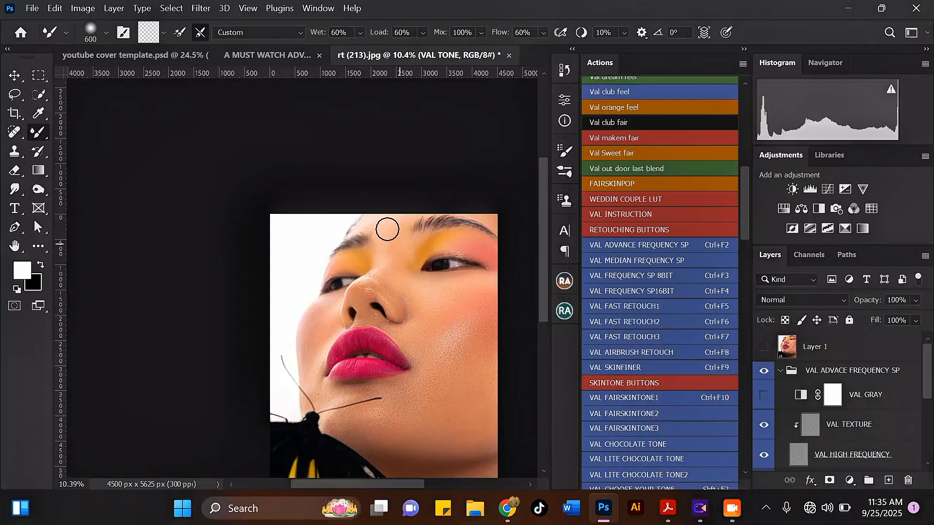
Step: Zoom in and out to inspect the blended forehead and cheeks
scroll(385, 221, down, 3)
scroll(486, 248, up, 1)
scroll(485, 248, up, 5)
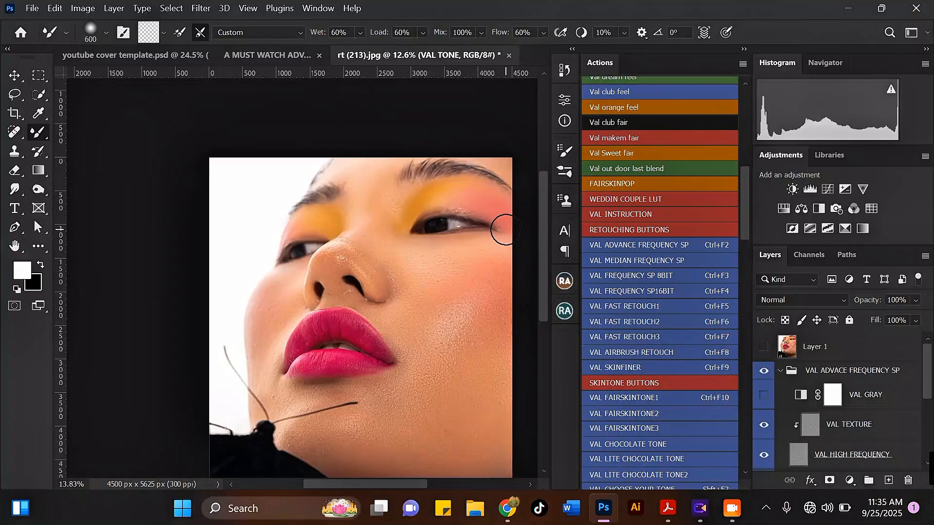
scroll(285, 193, down, 2)
scroll(399, 243, up, 2)
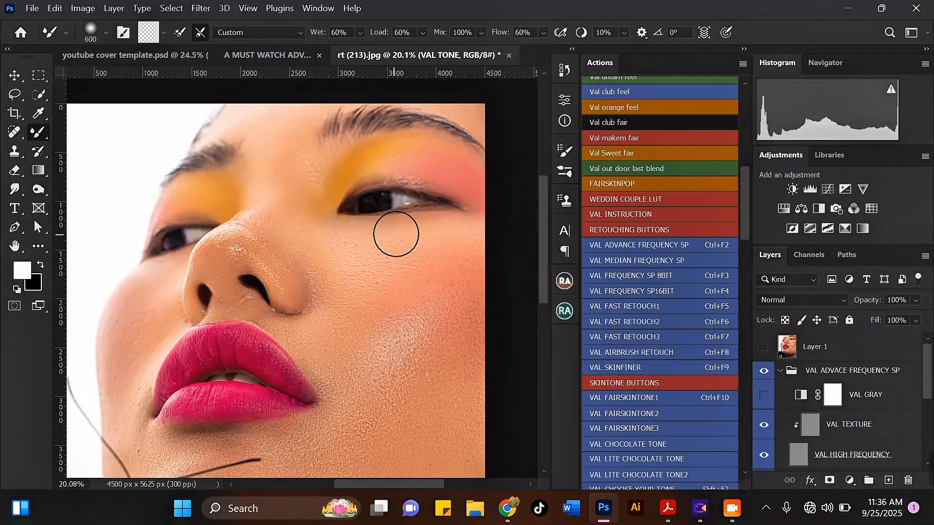
scroll(263, 283, up, 2)
scroll(377, 168, down, 2)
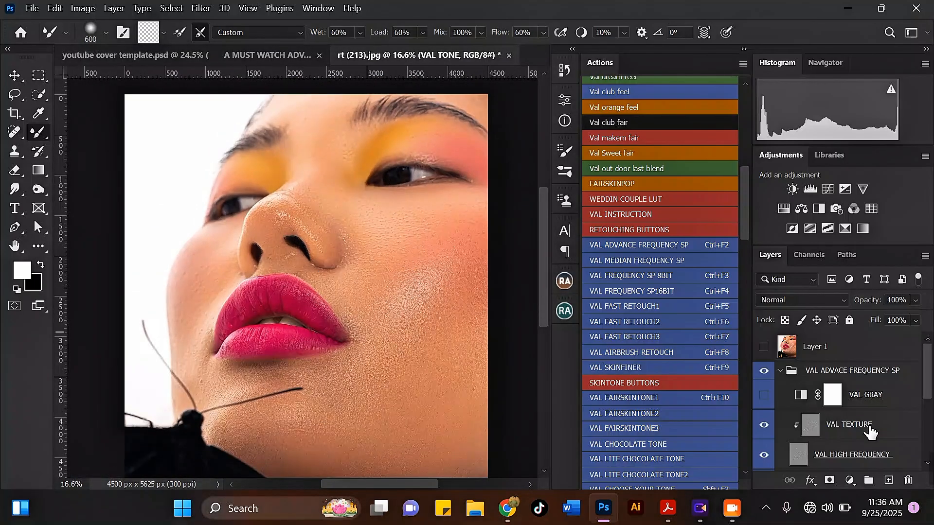
Step: Select the VAL TEXTURE layer and pick the Clone Stamp tool, sampling clean skin
click(869, 428)
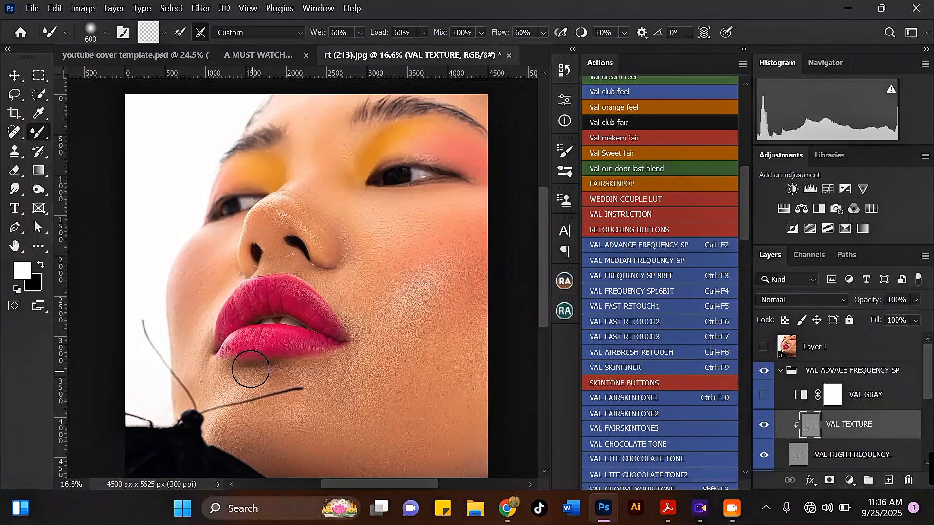
scroll(413, 336, up, 1)
scroll(385, 301, up, 1)
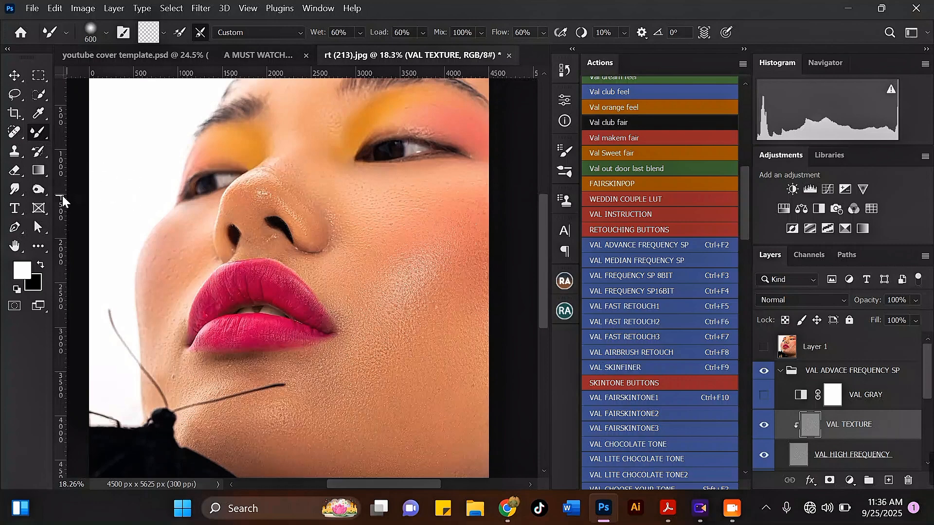
click(13, 155)
scroll(169, 402, up, 8)
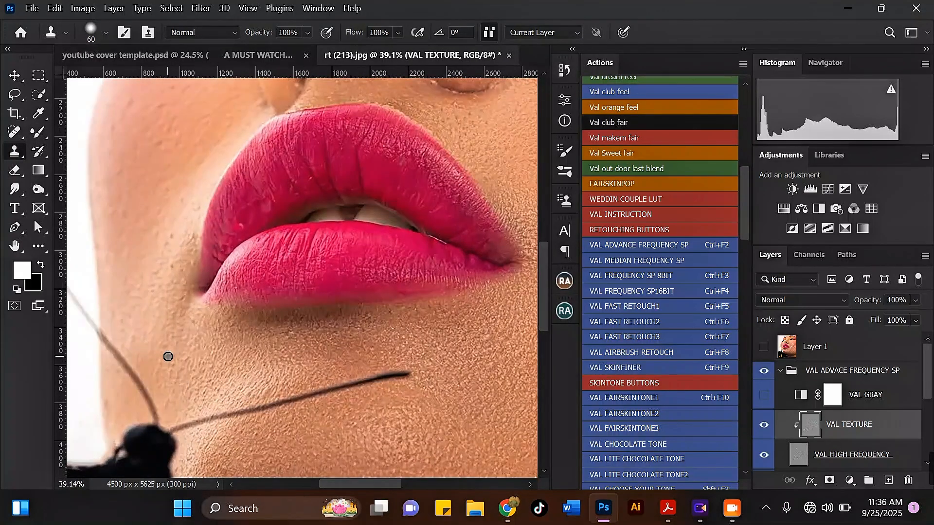
scroll(179, 388, down, 4)
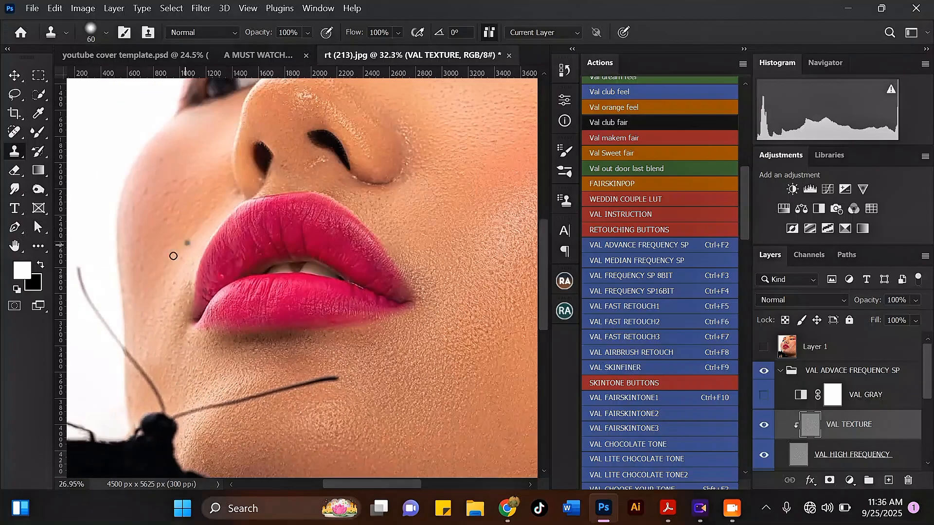
scroll(173, 256, up, 4)
alt+click(173, 273)
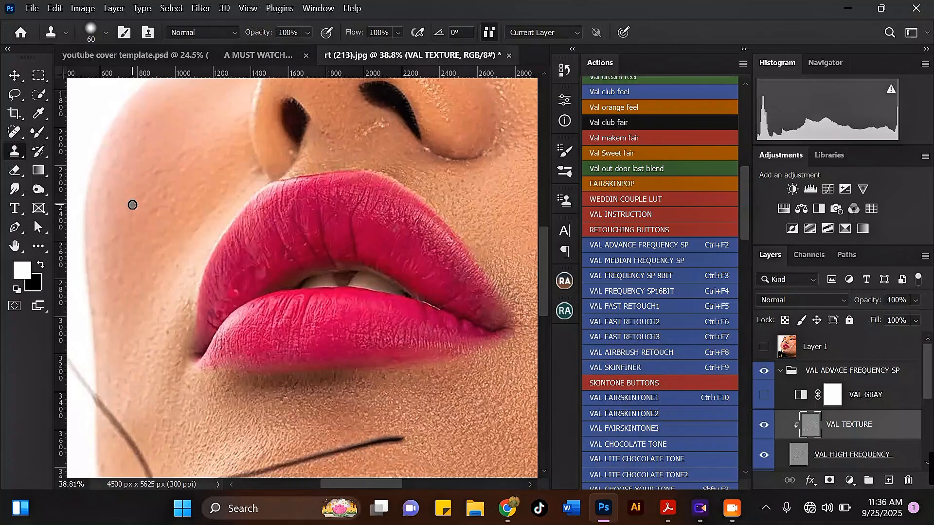
Step: Clone clean skin over the blemishes above the upper lip and below the nostril
scroll(187, 278, down, 2)
scroll(236, 202, up, 2)
alt+click(239, 213)
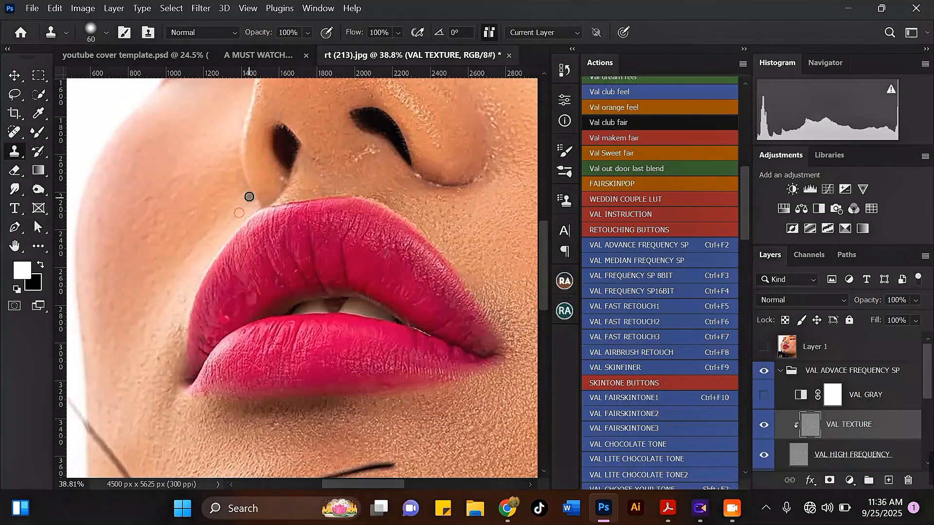
drag(247, 193, 245, 198)
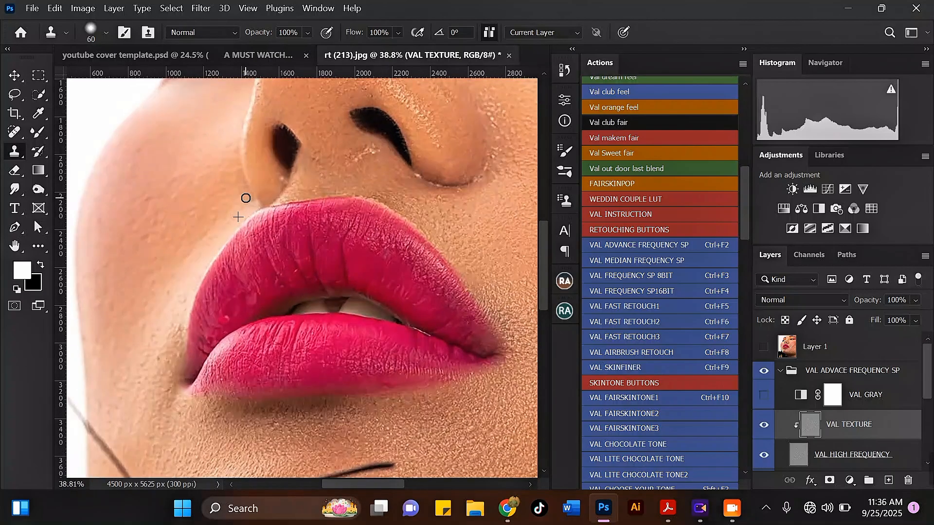
click(283, 193)
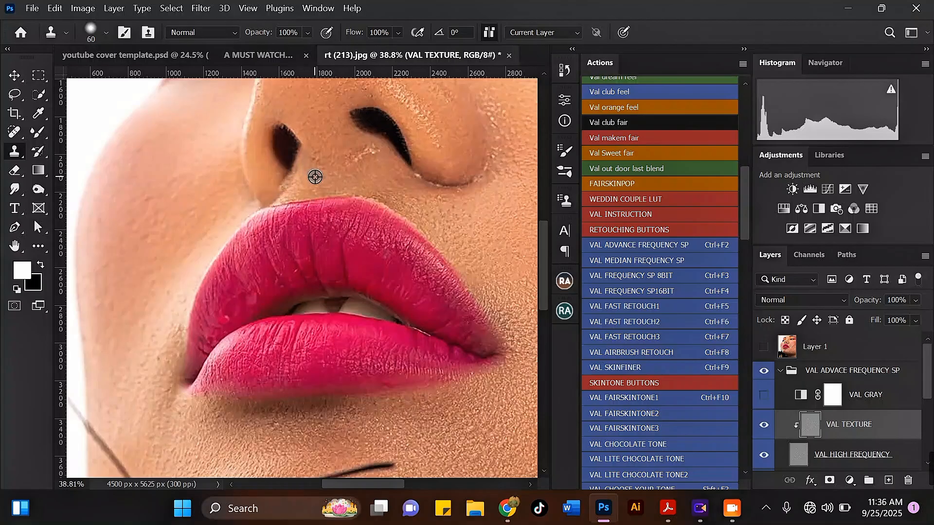
click(284, 186)
alt+click(334, 179)
click(298, 189)
click(374, 167)
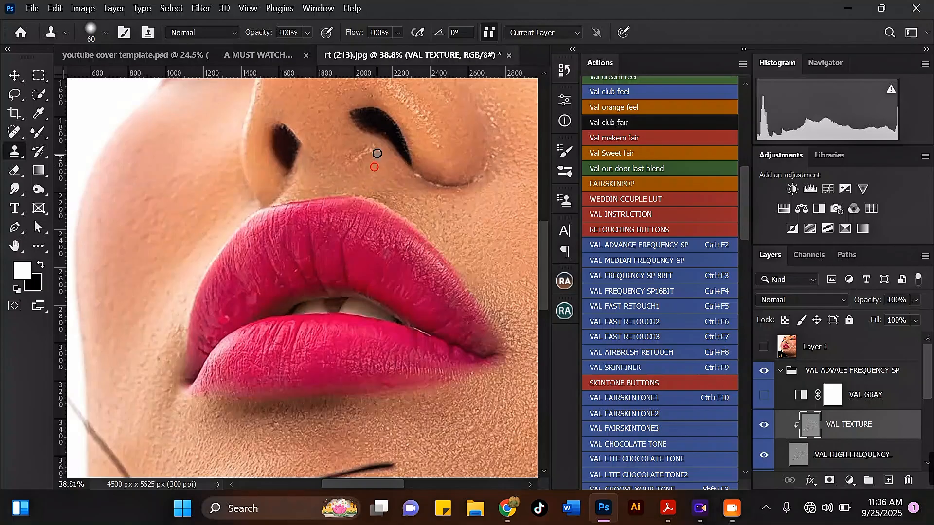
click(411, 179)
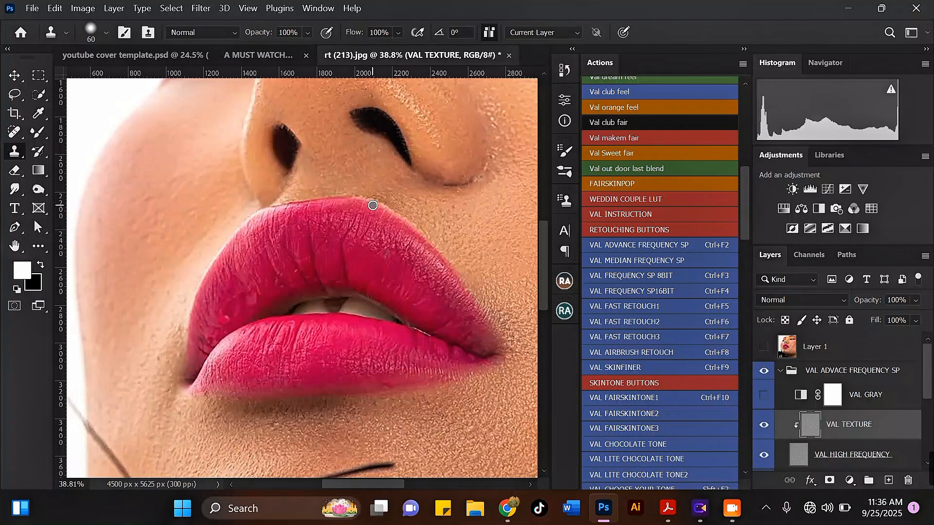
Step: Set the clone stamp to size 60, sampling only the current layer
click(732, 508)
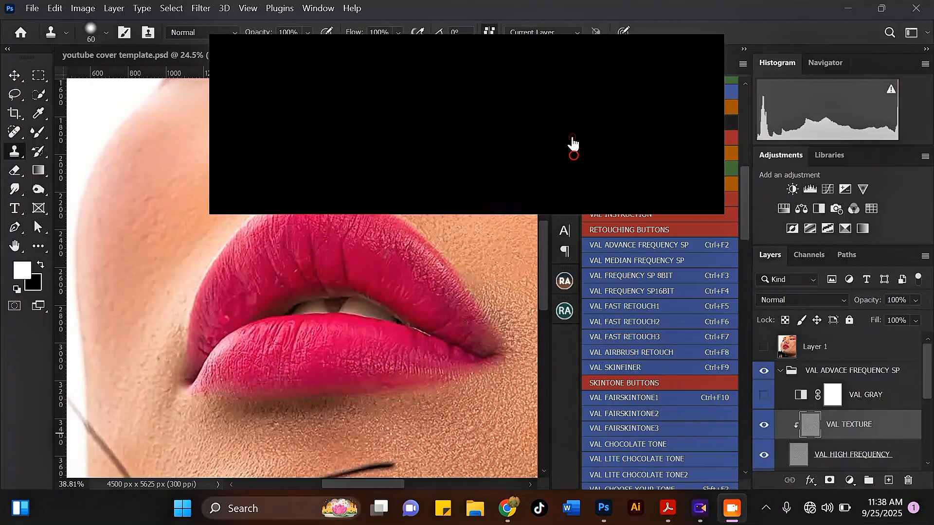
click(686, 48)
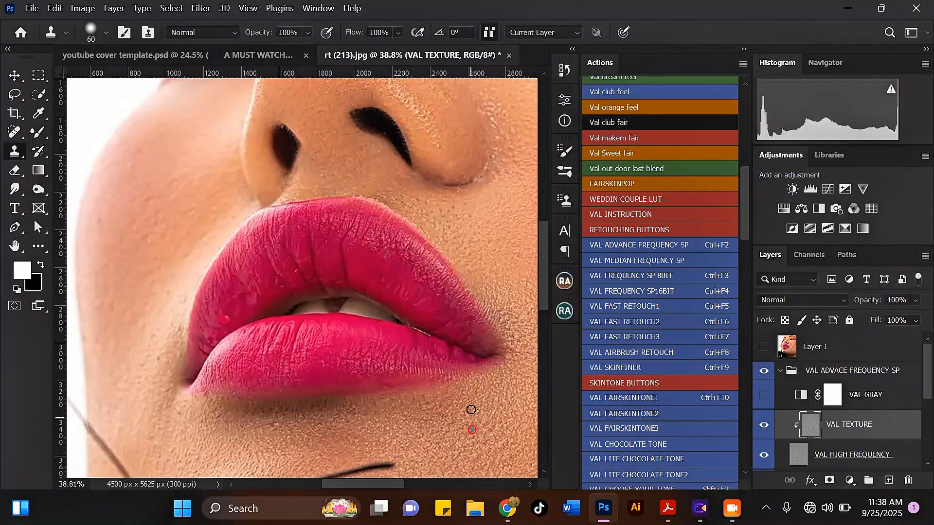
scroll(231, 309, up, 1)
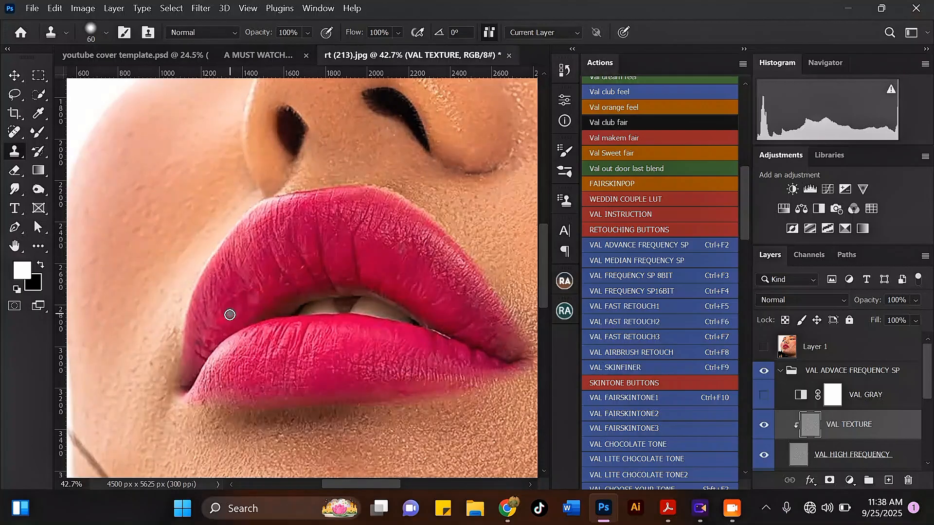
scroll(251, 353, down, 3)
scroll(374, 171, up, 2)
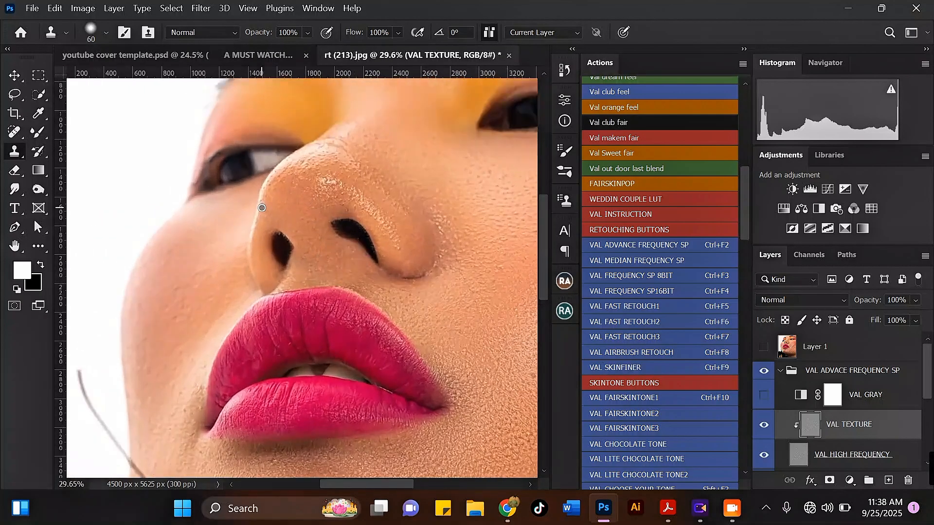
scroll(374, 171, up, 2)
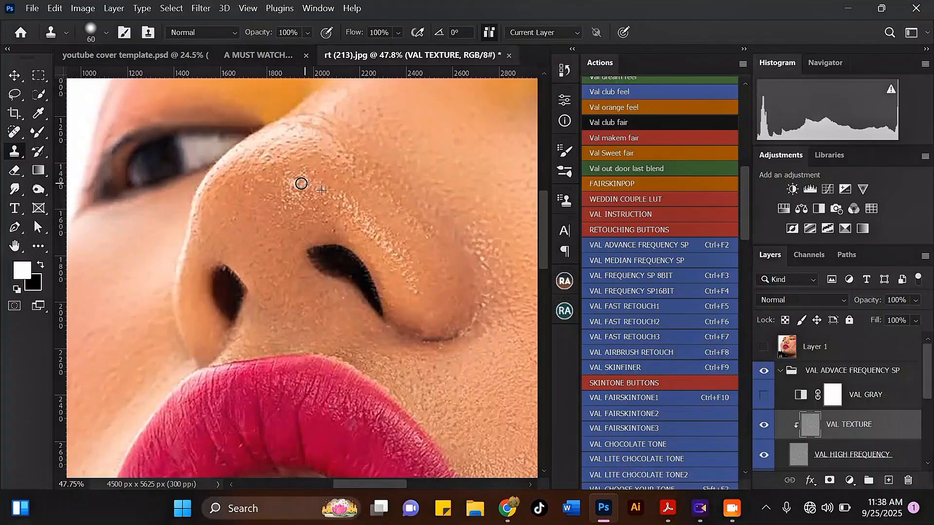
scroll(259, 236, down, 3)
scroll(375, 248, up, 4)
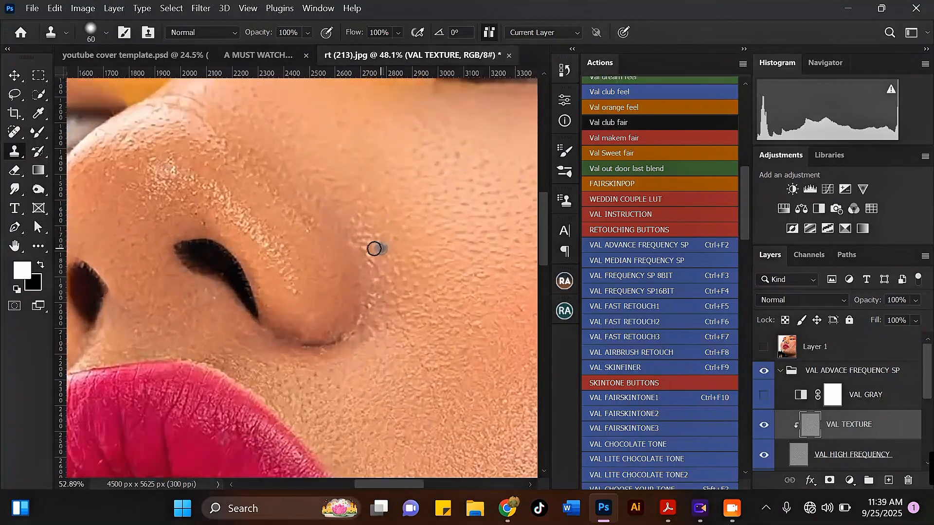
Step: Stamp clean cheek texture over the bright speckles beside and along the nostril edge
drag(365, 255, 361, 248)
click(375, 235)
alt+click(486, 335)
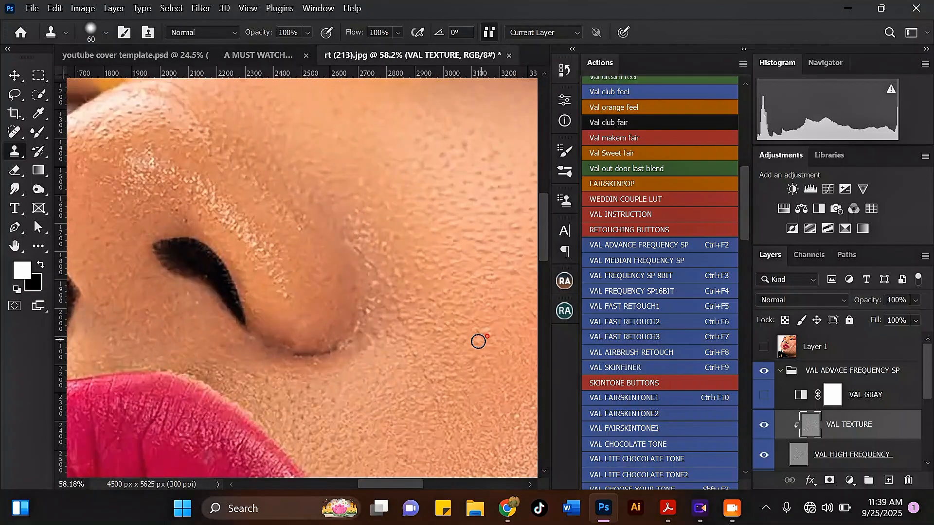
mouse_move(387, 296)
mouse_down()
mouse_move(375, 271)
mouse_move(390, 306)
mouse_move(342, 349)
mouse_move(371, 337)
mouse_move(360, 317)
mouse_move(374, 284)
mouse_up()
scroll(308, 352, down, 6)
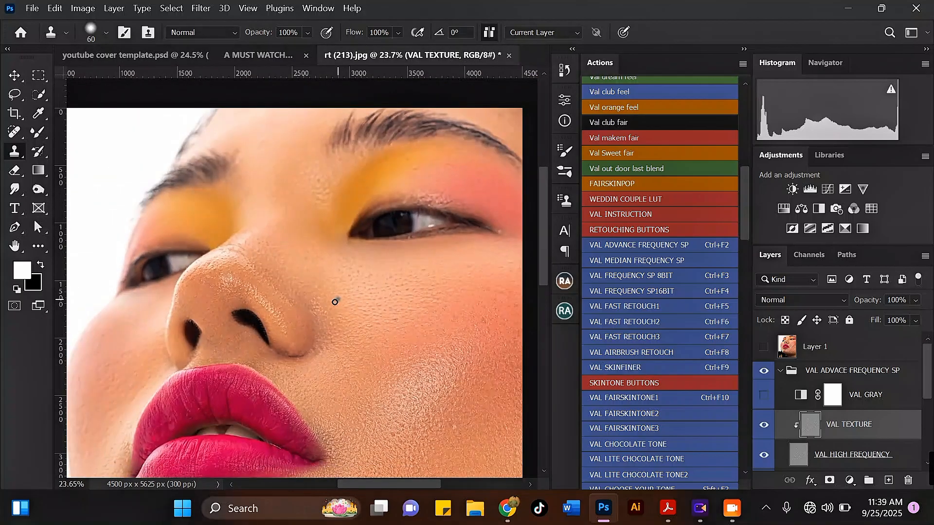
scroll(449, 402, up, 4)
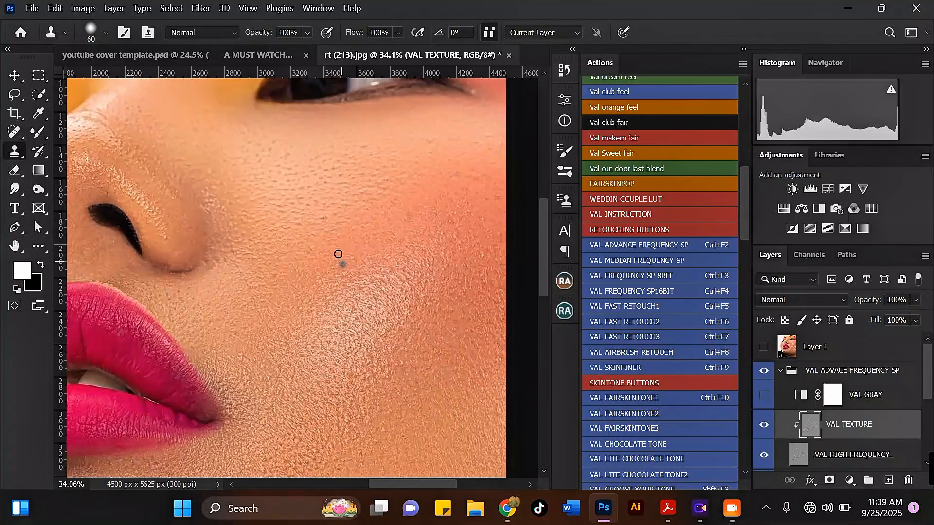
scroll(461, 219, down, 6)
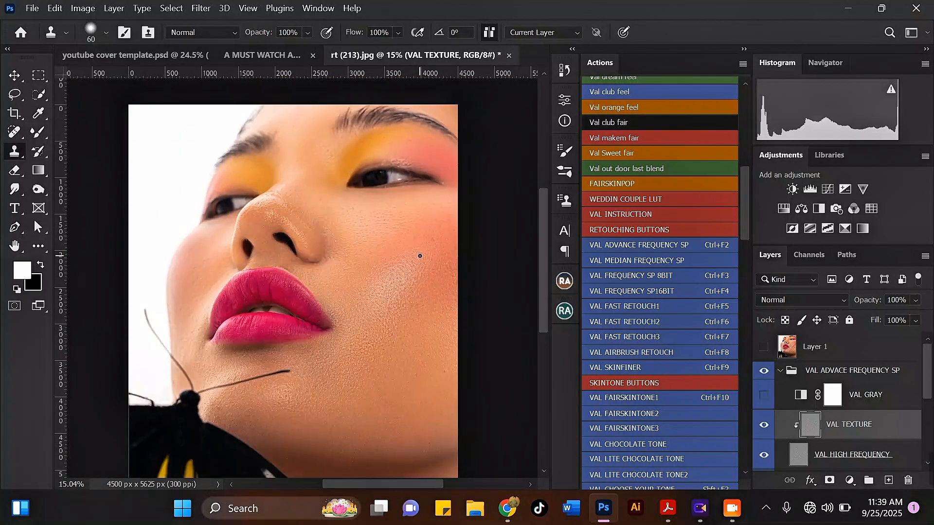
scroll(322, 273, up, 4)
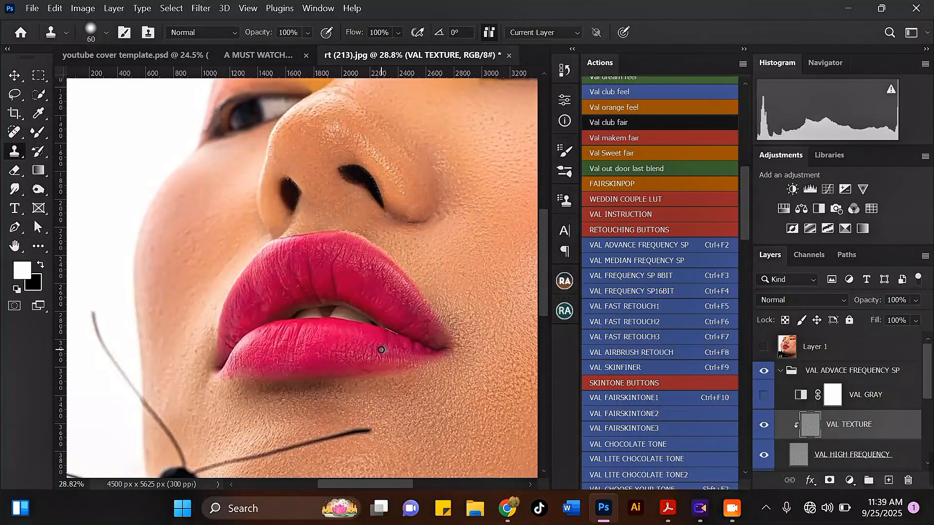
scroll(381, 350, up, 1)
scroll(291, 355, up, 1)
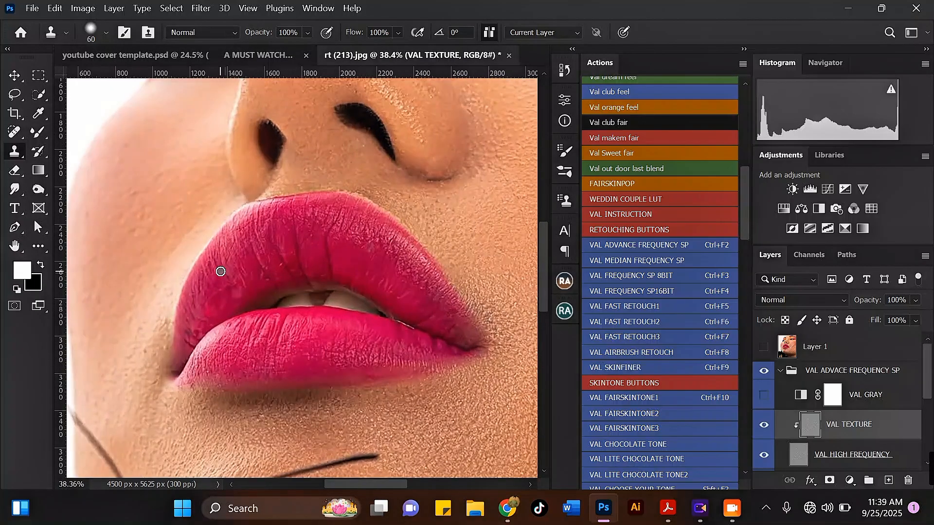
scroll(220, 272, up, 1)
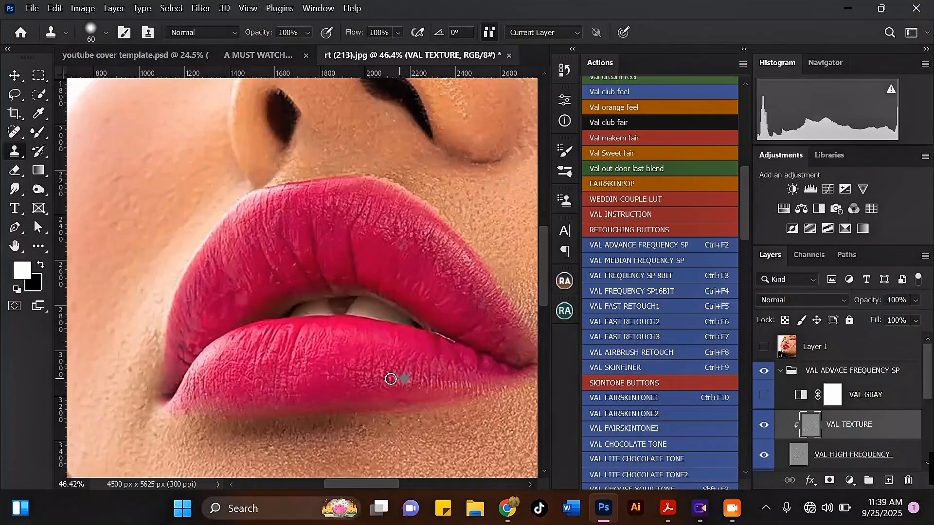
scroll(894, 428, down, 3)
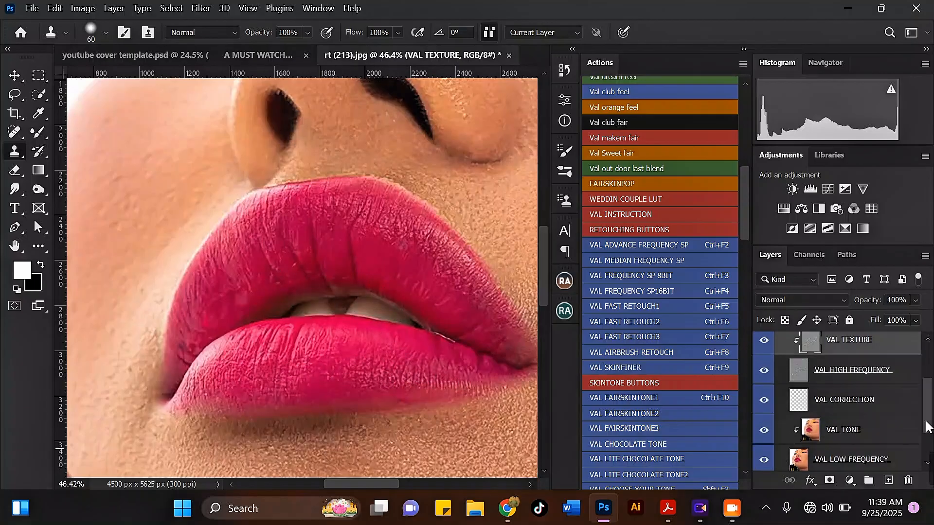
Step: On VAL TONE, use a 200-size Mixer Brush to smooth the lower lip and the upper lip's red speck
click(894, 422)
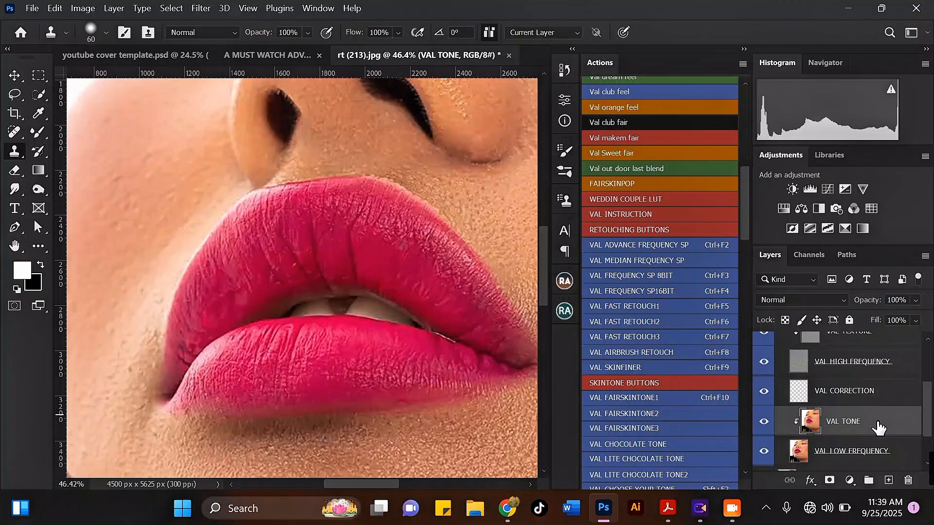
click(34, 134)
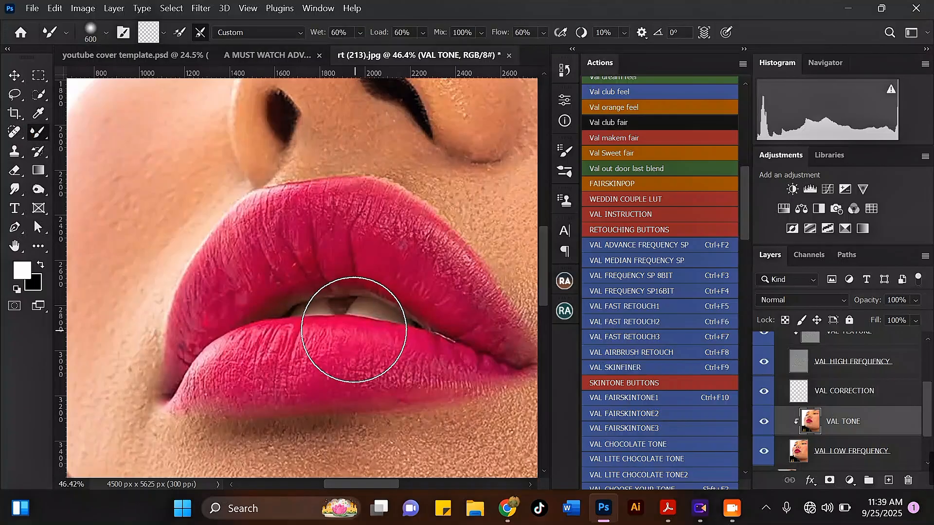
key(bracketleft)
key(bracketleft)
key(bracketleft)
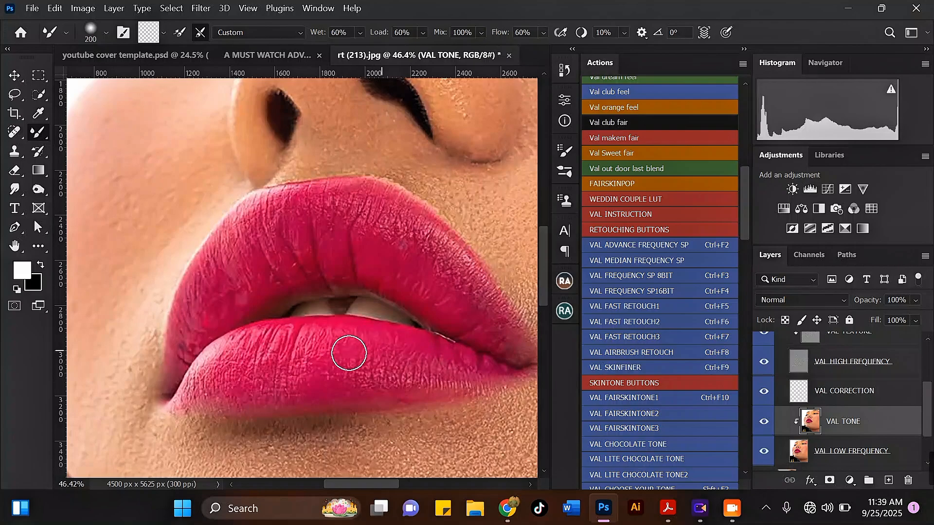
drag(447, 366, 445, 375)
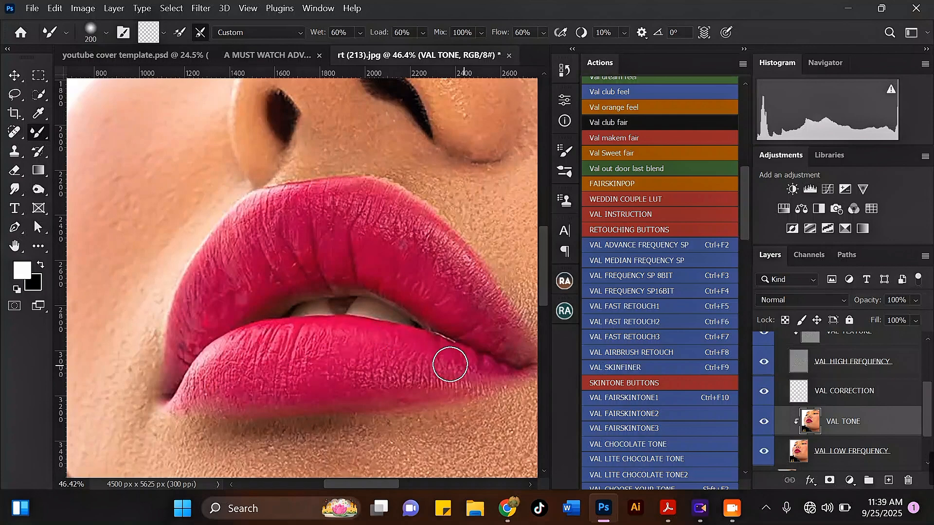
mouse_move(479, 299)
mouse_down()
mouse_move(498, 332)
mouse_move(379, 245)
mouse_move(365, 246)
mouse_move(443, 306)
mouse_move(328, 241)
mouse_move(257, 278)
mouse_move(276, 250)
mouse_move(192, 312)
mouse_move(225, 292)
mouse_move(183, 342)
mouse_move(255, 282)
mouse_move(242, 304)
mouse_move(313, 262)
mouse_move(314, 283)
mouse_move(303, 228)
mouse_move(369, 214)
mouse_move(458, 273)
mouse_move(513, 353)
mouse_move(320, 212)
mouse_move(274, 222)
mouse_move(237, 262)
mouse_move(232, 244)
mouse_move(187, 339)
mouse_move(230, 296)
mouse_move(333, 267)
mouse_up()
scroll(334, 267, down, 8)
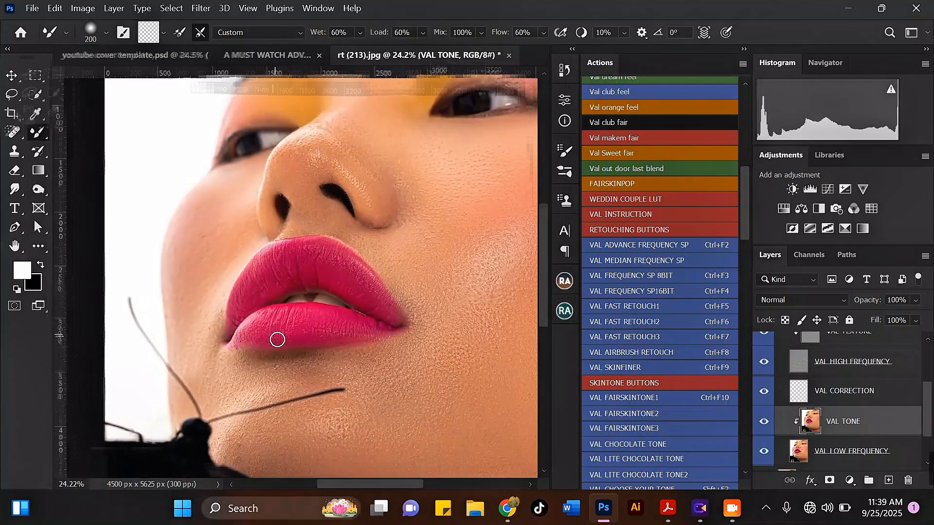
scroll(285, 283, up, 1)
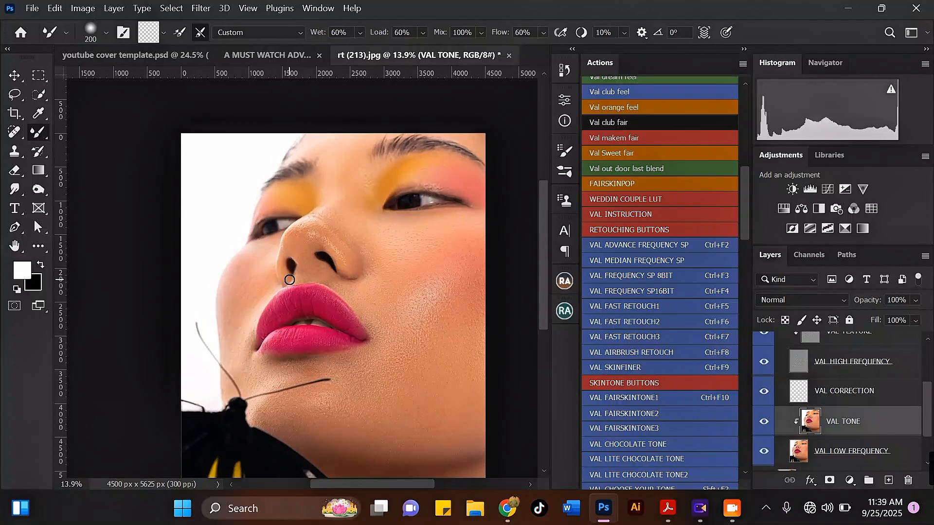
scroll(290, 279, down, 1)
scroll(808, 354, up, 3)
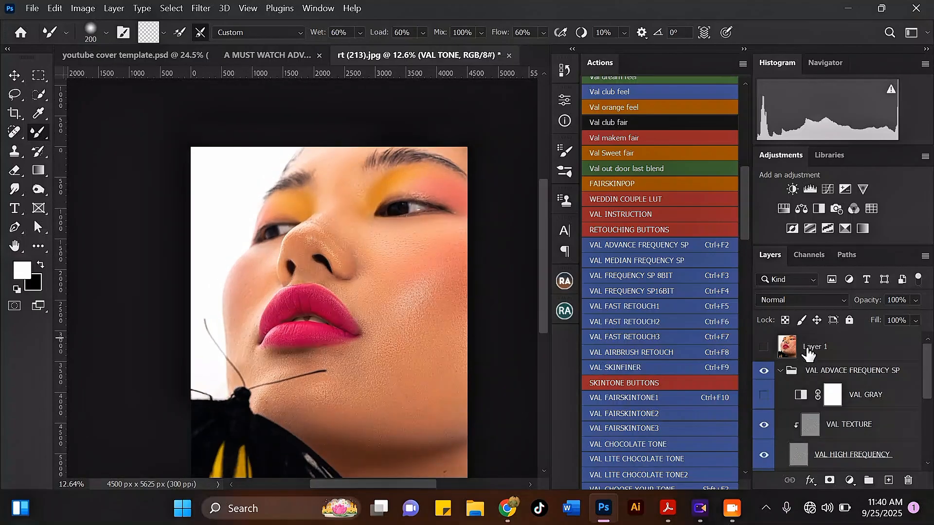
Step: Collapse the VAL ADVACE FREQUENCY SP group, toggle its visibility for a before/after check, and switch to Move
click(780, 371)
click(764, 371)
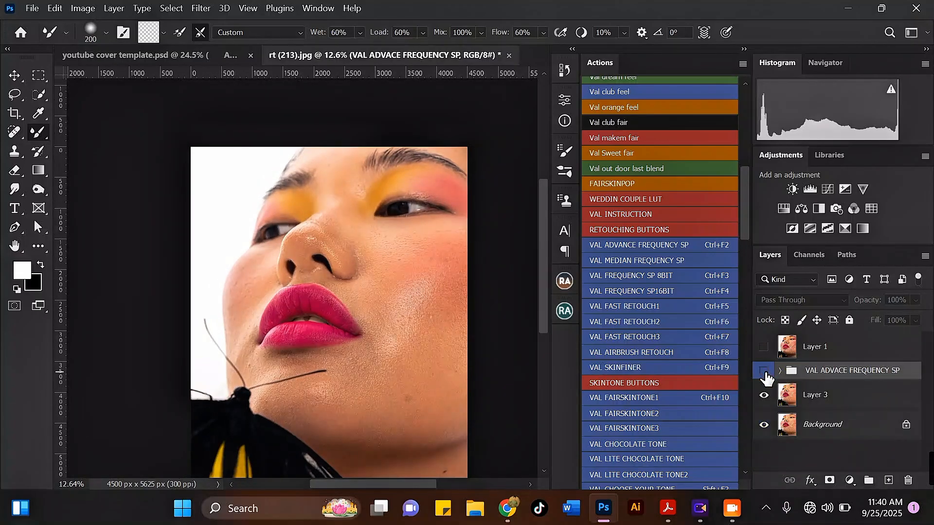
click(765, 371)
scroll(383, 236, up, 2)
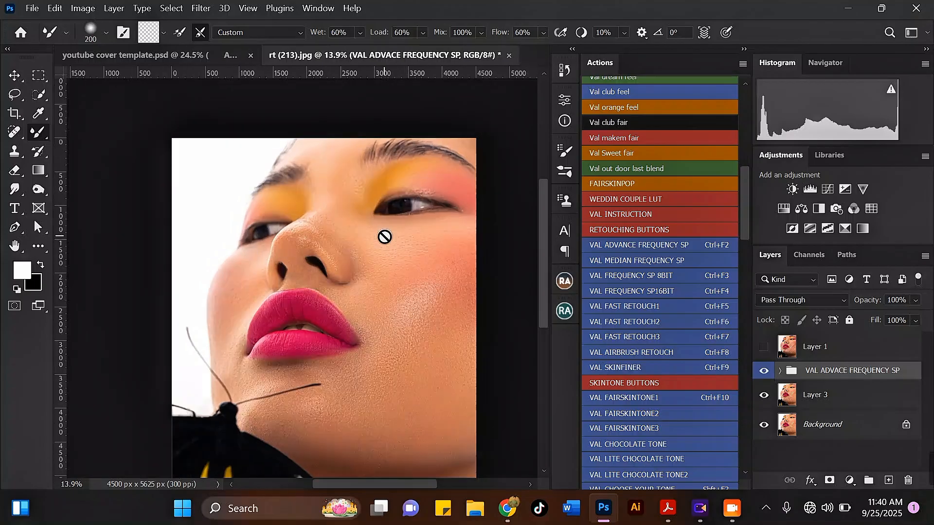
click(13, 78)
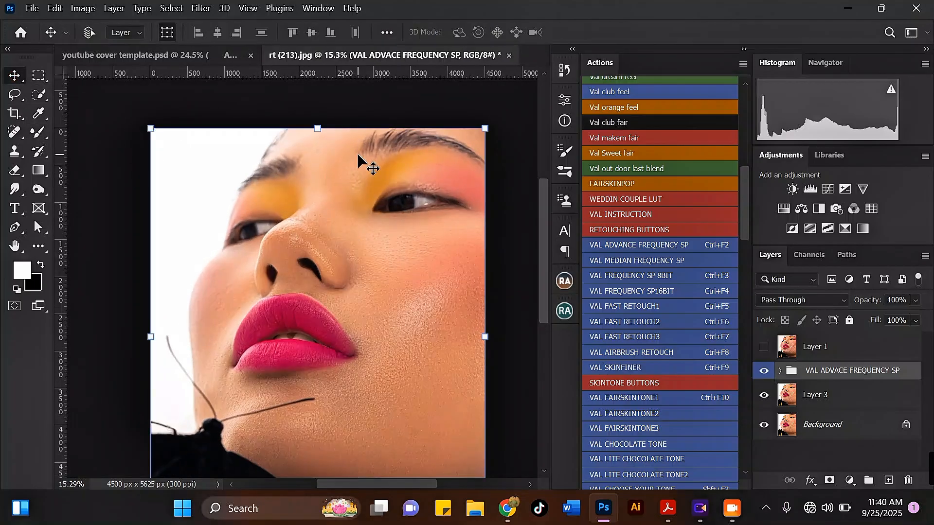
scroll(358, 155, down, 2)
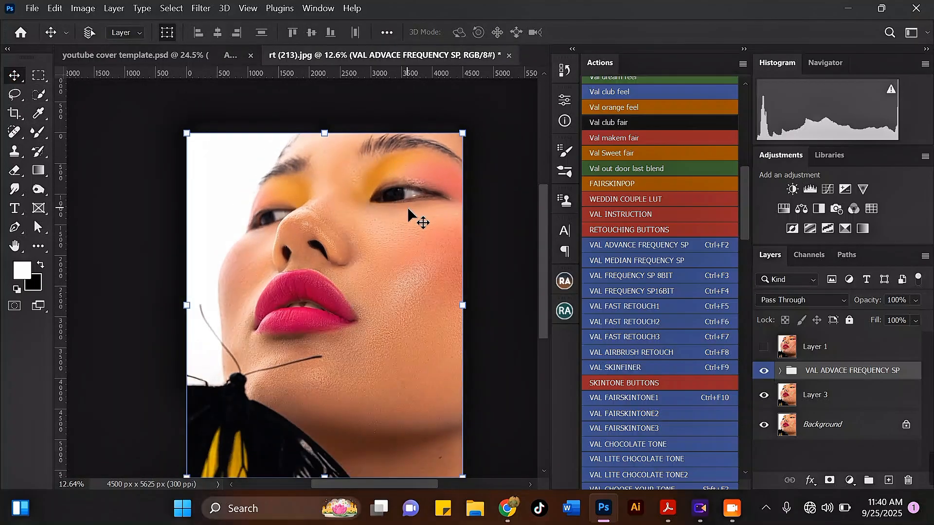
scroll(408, 209, up, 1)
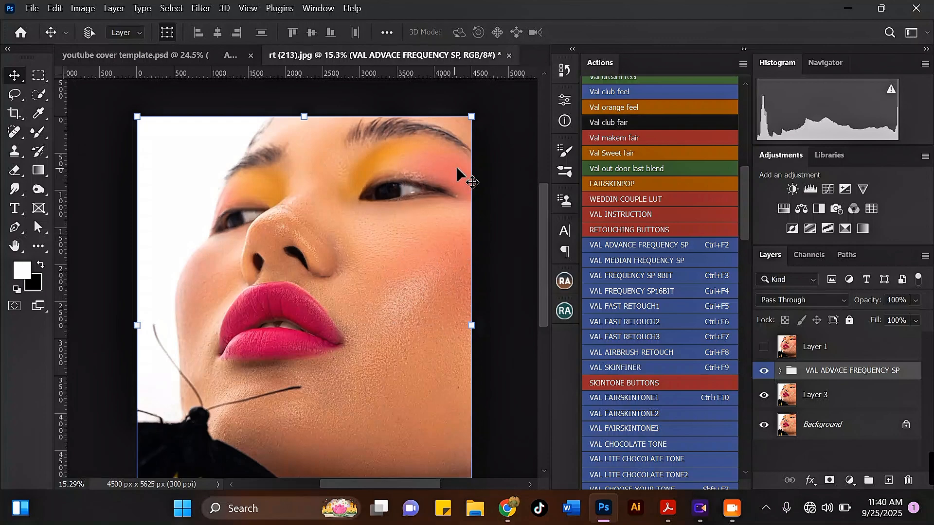
scroll(457, 173, up, 1)
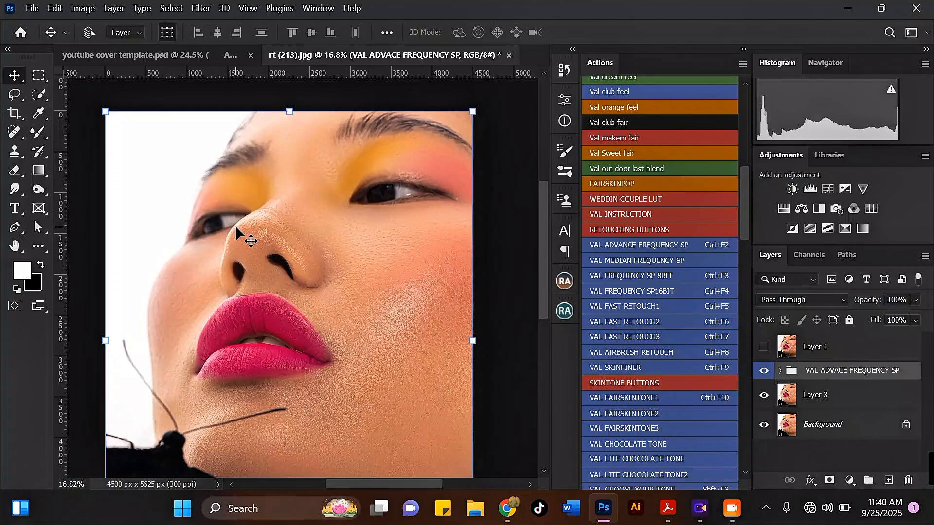
scroll(334, 268, down, 3)
scroll(357, 322, up, 4)
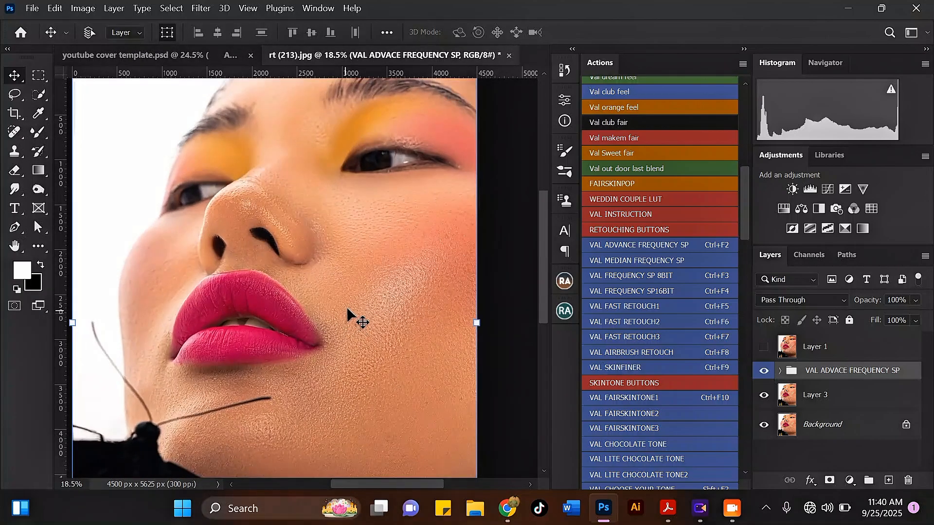
scroll(368, 284, down, 1)
scroll(339, 271, up, 1)
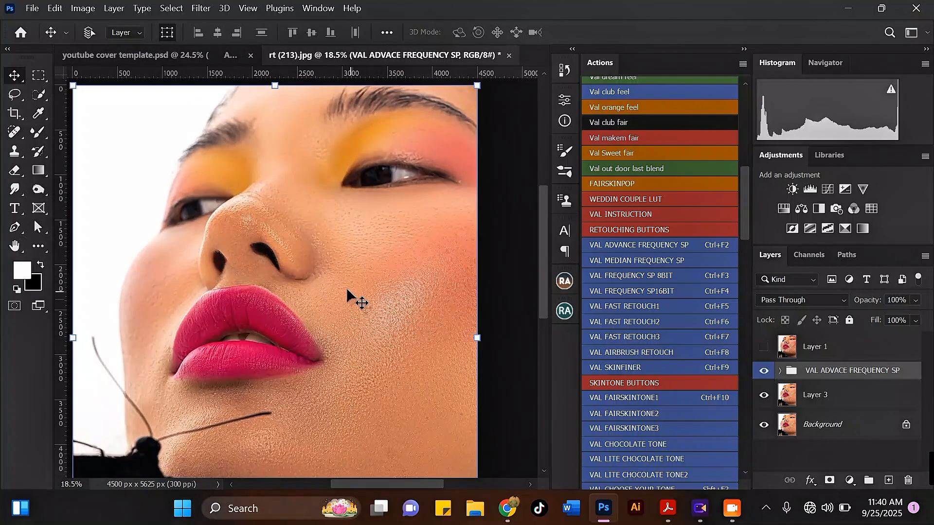
scroll(334, 294, down, 1)
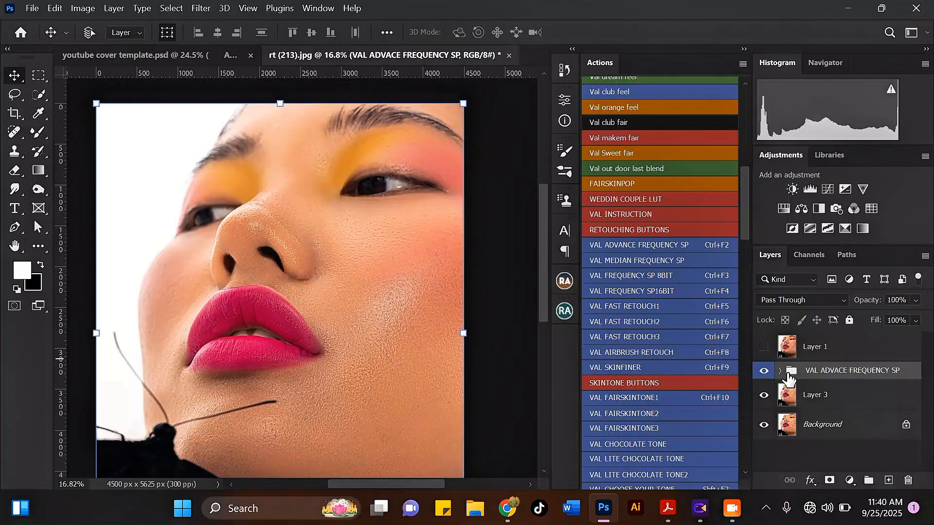
Step: Run the VAL TOOTHBRUSH action and continue through its welcome and instruction messages
scroll(673, 380, down, 5)
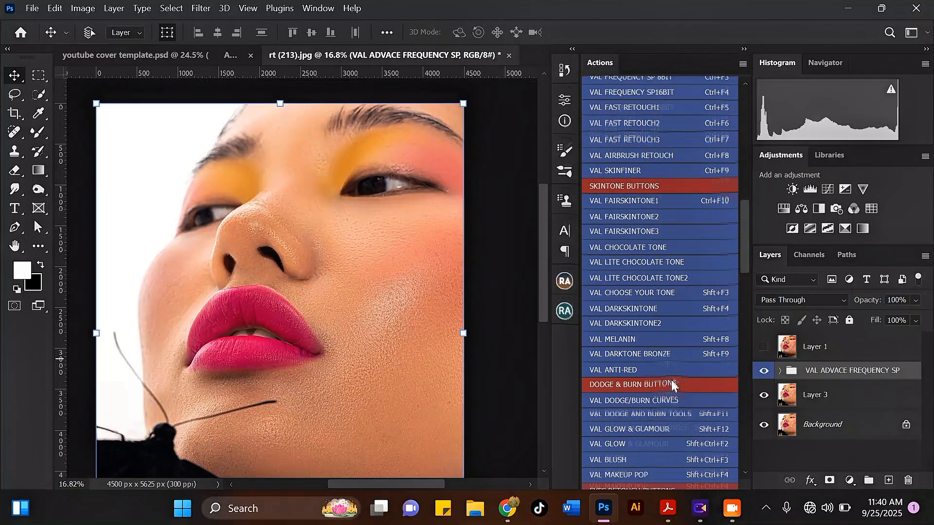
scroll(672, 381, down, 6)
scroll(669, 378, down, 2)
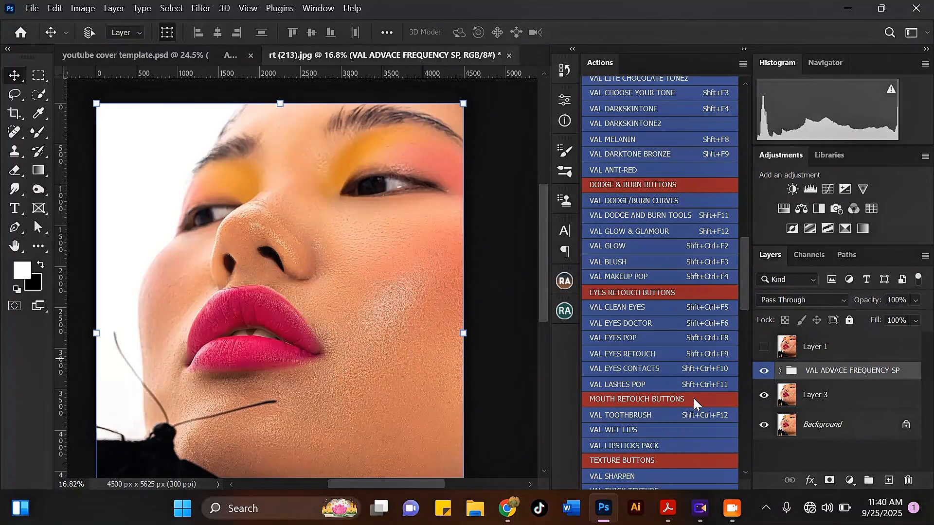
click(655, 415)
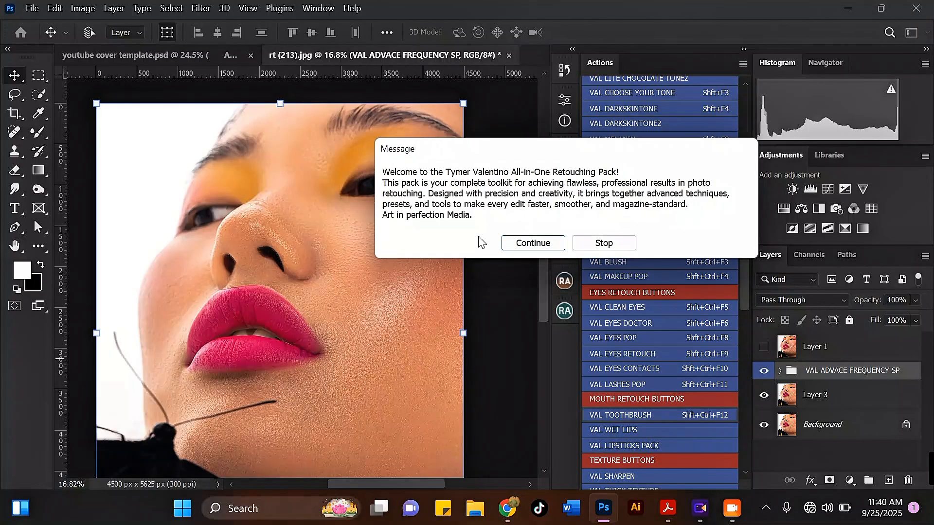
click(533, 247)
click(545, 251)
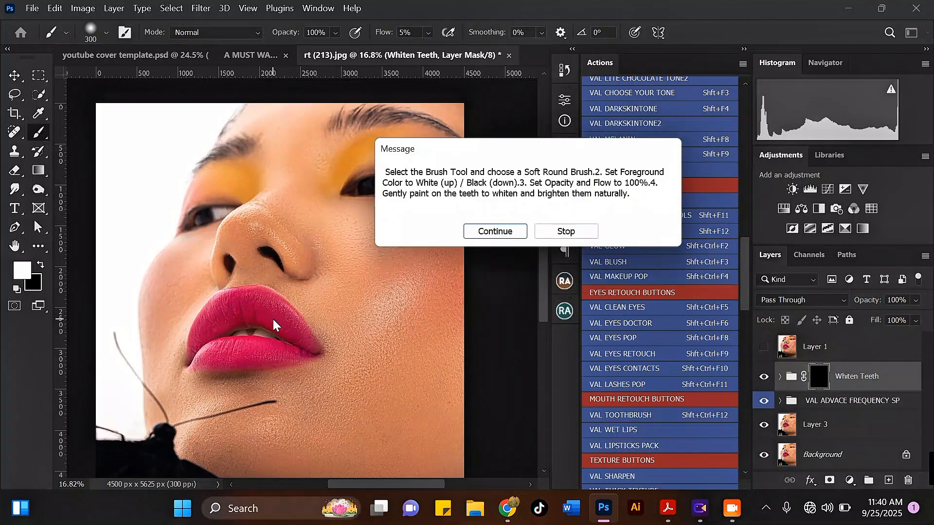
key(Return)
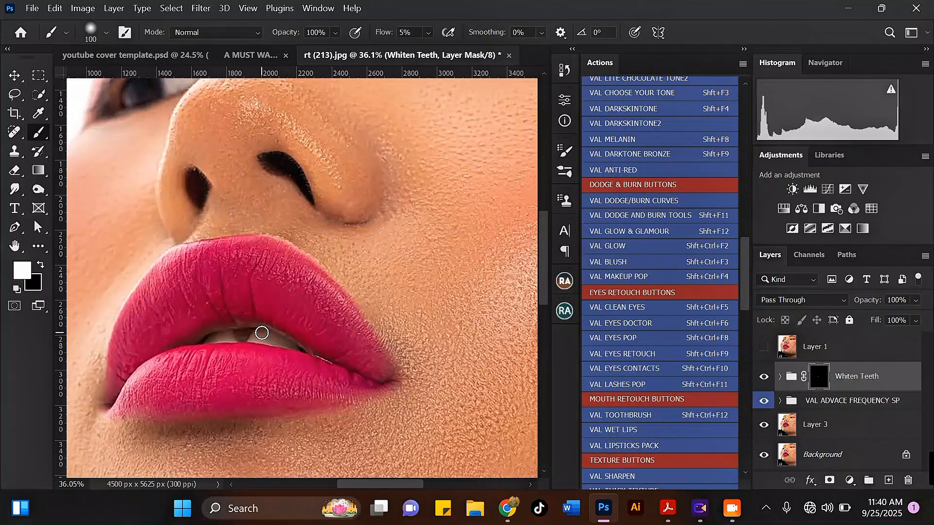
Step: Set brush Flow to 100% and paint over the teeth to whiten them
click(428, 33)
drag(430, 49, 543, 58)
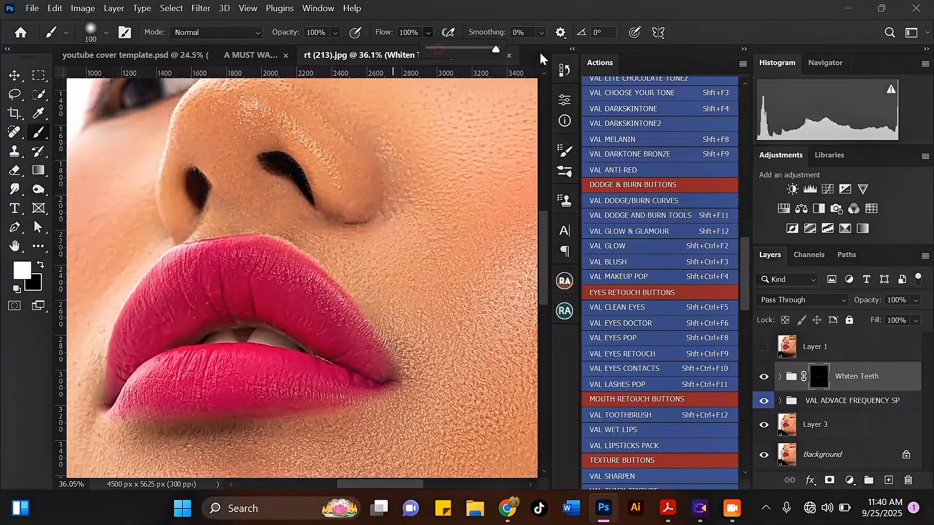
click(286, 341)
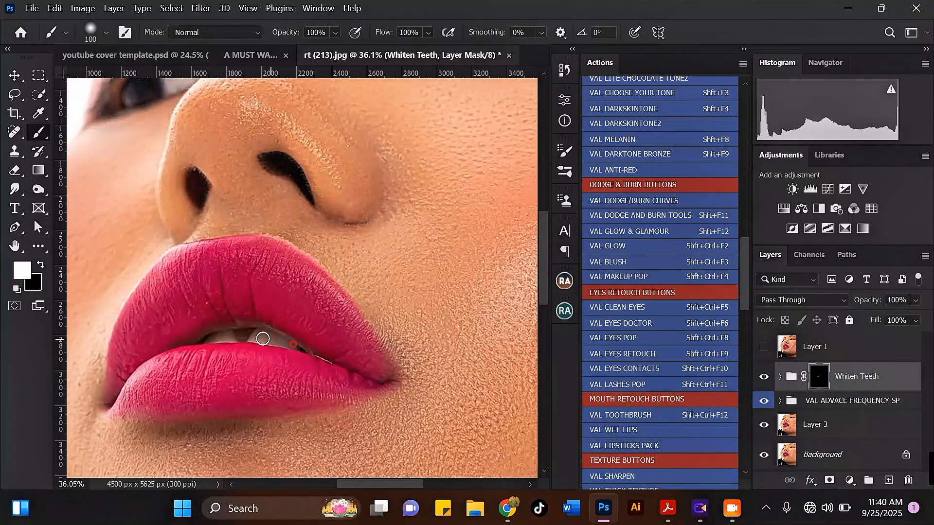
drag(263, 339, 217, 343)
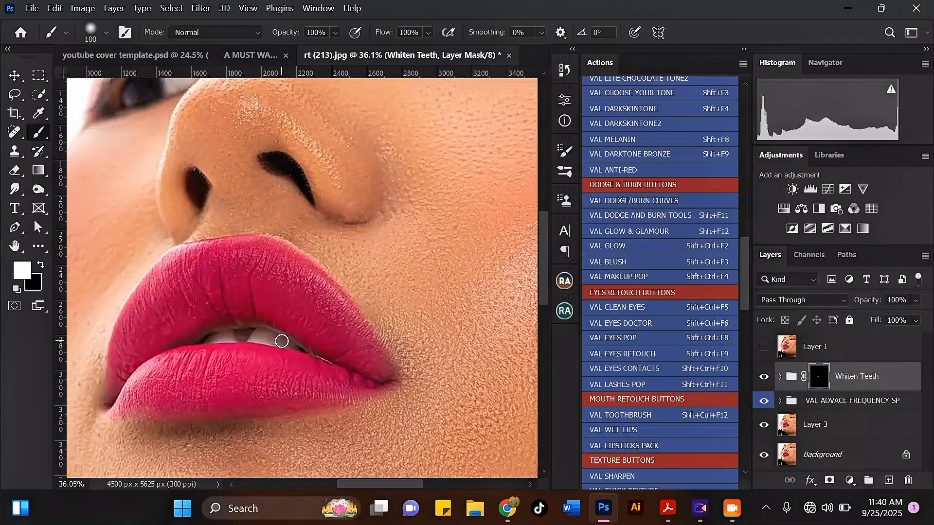
scroll(282, 341, down, 5)
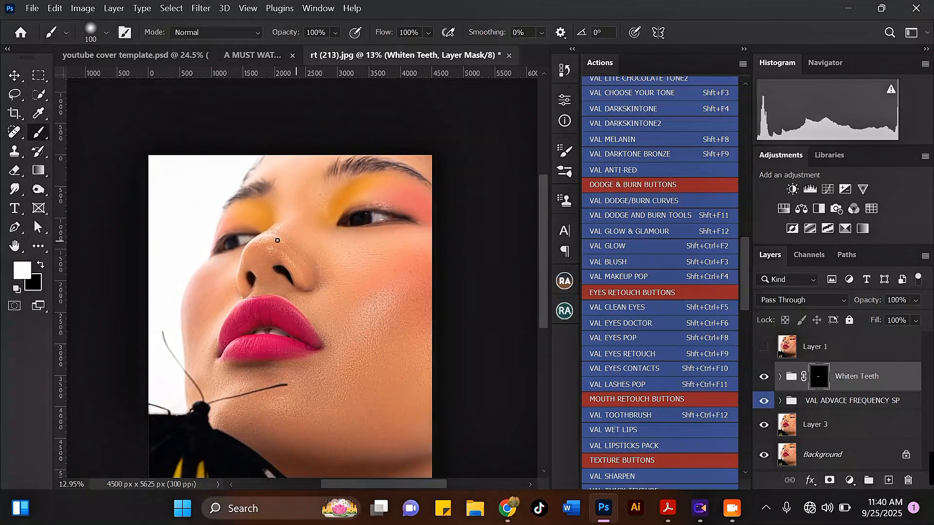
scroll(390, 215, up, 1)
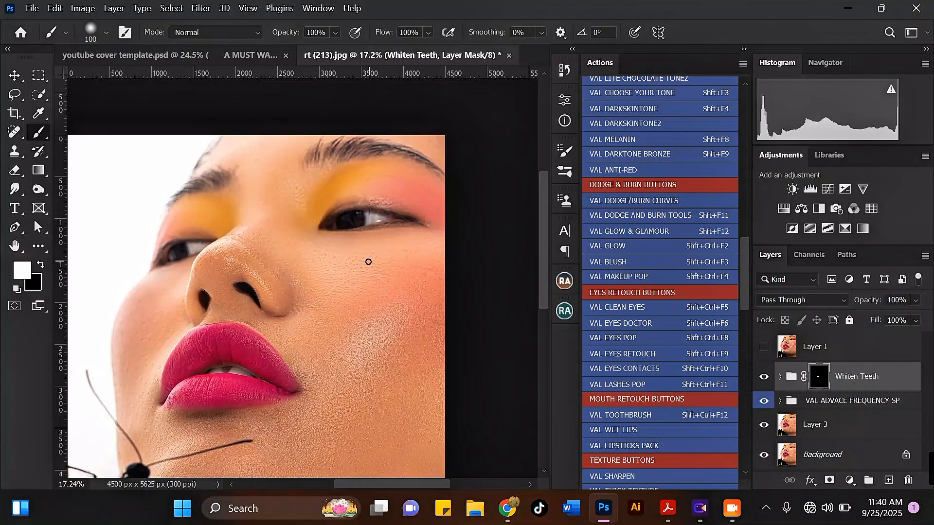
scroll(288, 263, down, 1)
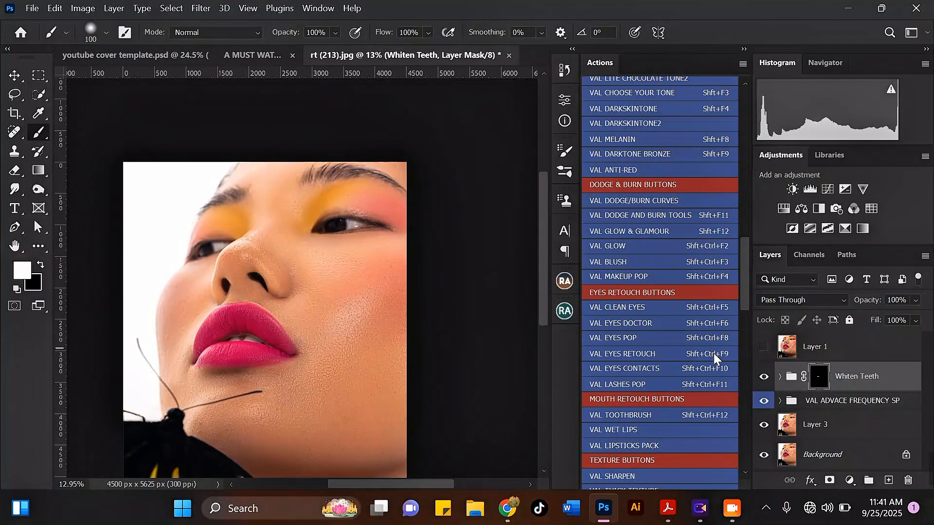
Step: Run the VAL BLUSH action from the Actions panel
drag(748, 294, 746, 303)
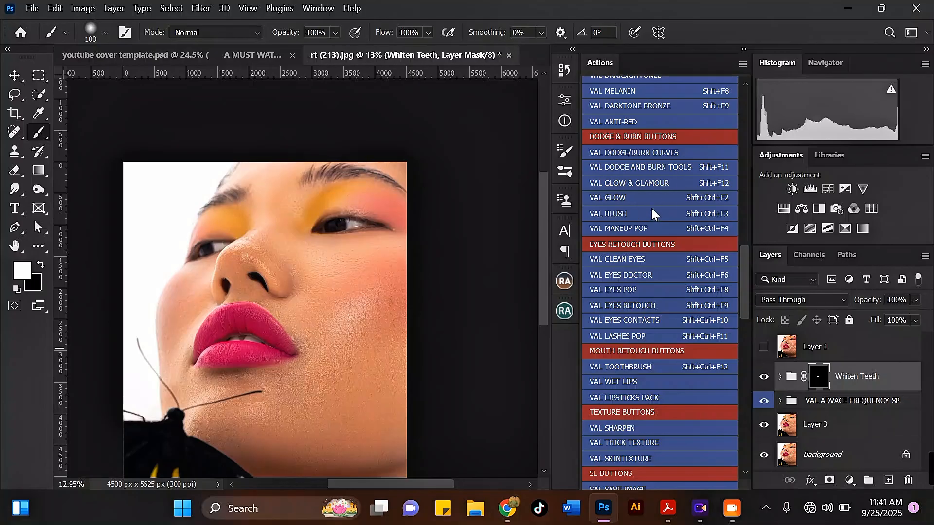
click(624, 213)
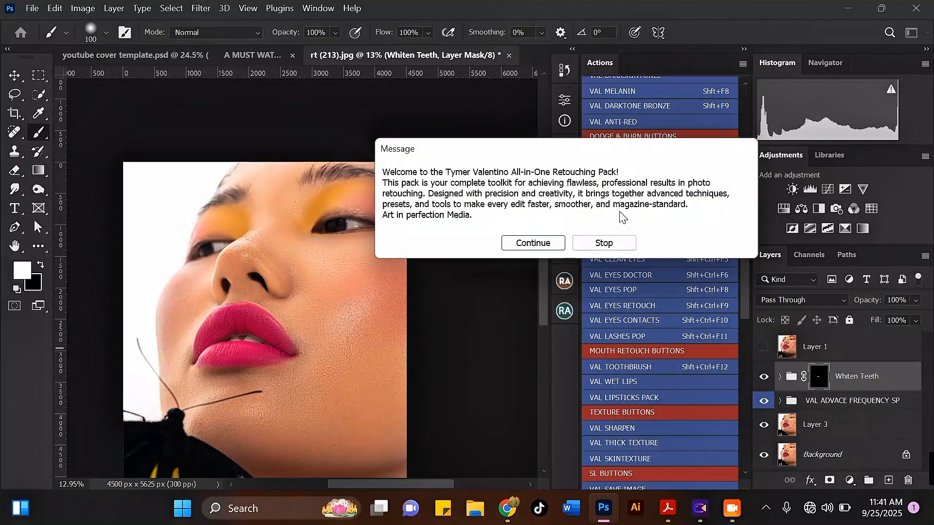
Step: Run VAL BLUSH past its welcome and brush instructions, adding a masked Blush group at 50%
key(Return)
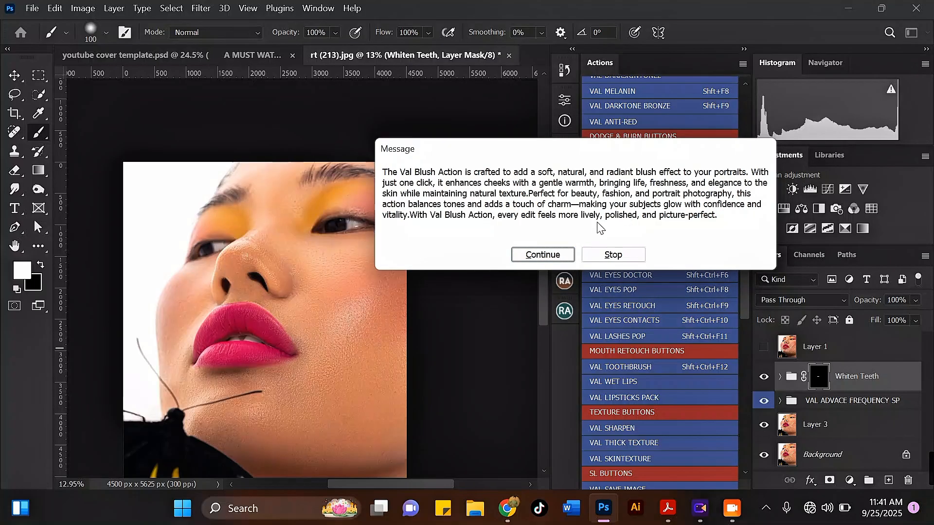
click(559, 254)
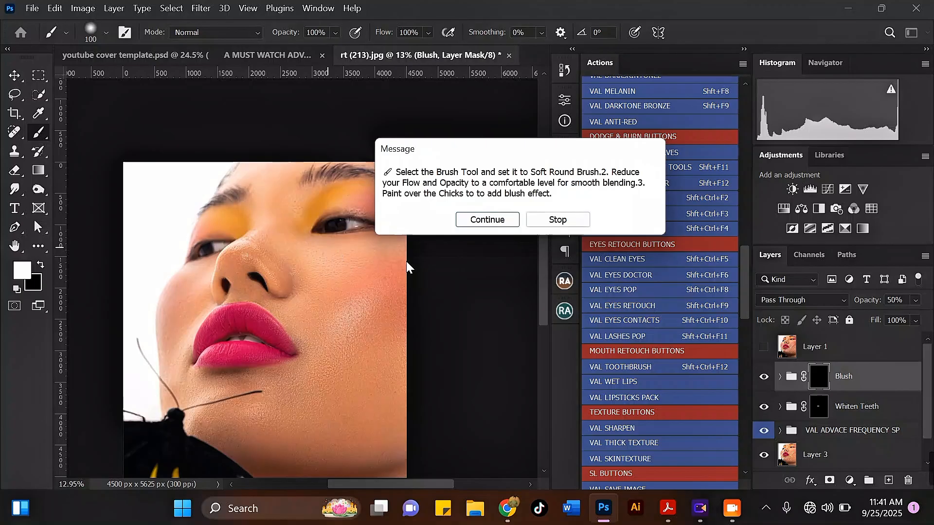
click(487, 220)
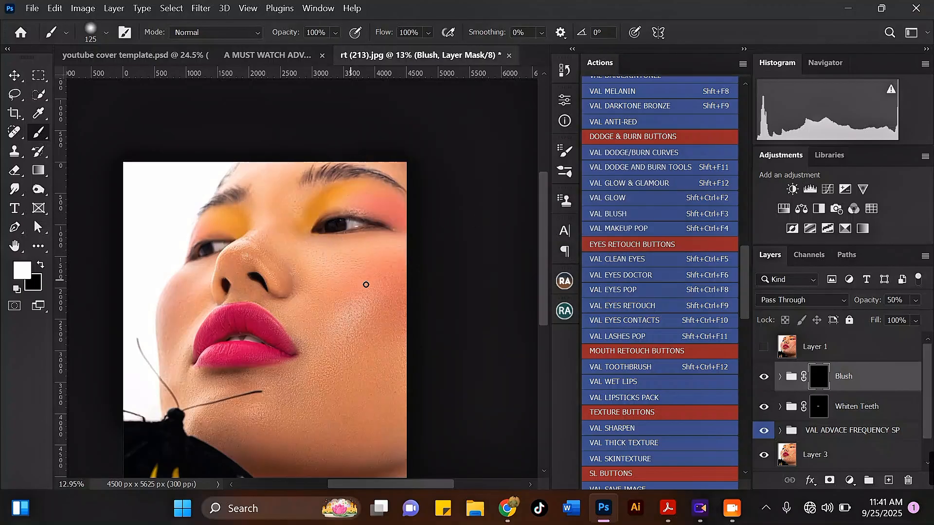
Step: Paint pink blush over both cheeks with a large soft brush and set the group to 55%
key(bracketright)
key(bracketright)
key(bracketright)
key(bracketright)
key(bracketright)
key(bracketright)
key(bracketright)
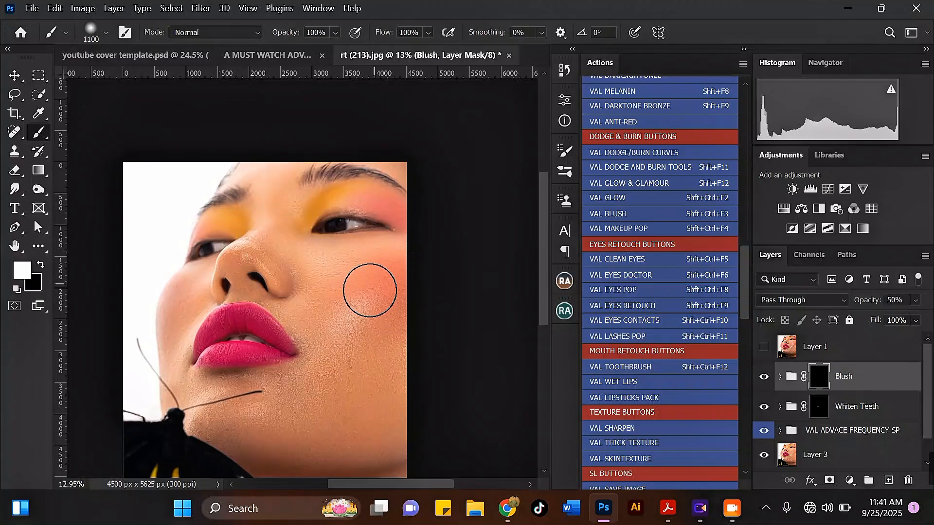
mouse_move(341, 309)
mouse_down()
mouse_move(358, 319)
mouse_move(383, 266)
mouse_move(371, 274)
mouse_move(386, 266)
mouse_move(333, 329)
mouse_move(377, 304)
mouse_move(336, 329)
mouse_move(373, 280)
mouse_up()
key(bracketleft)
key(bracketleft)
key(bracketleft)
key(bracketleft)
key(bracketleft)
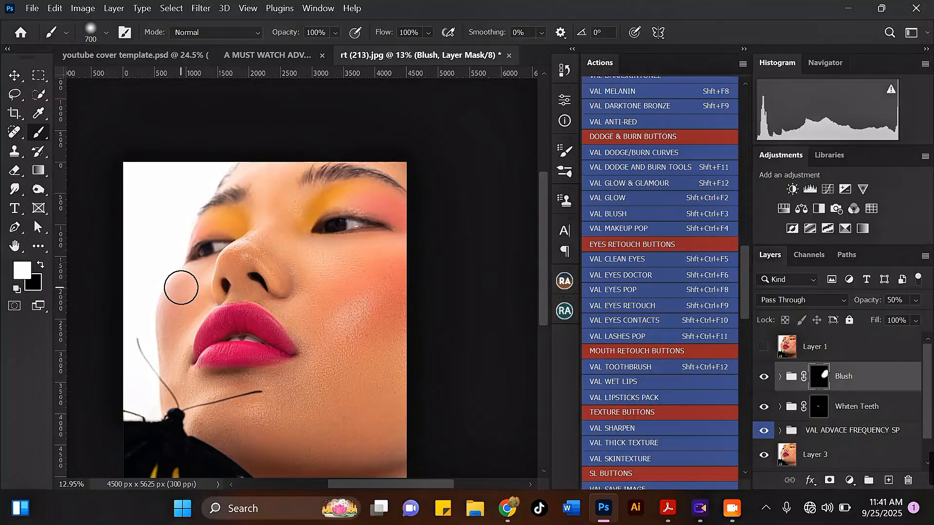
mouse_move(181, 288)
mouse_down()
mouse_move(171, 316)
mouse_move(192, 277)
mouse_move(177, 318)
mouse_up()
scroll(341, 274, down, 2)
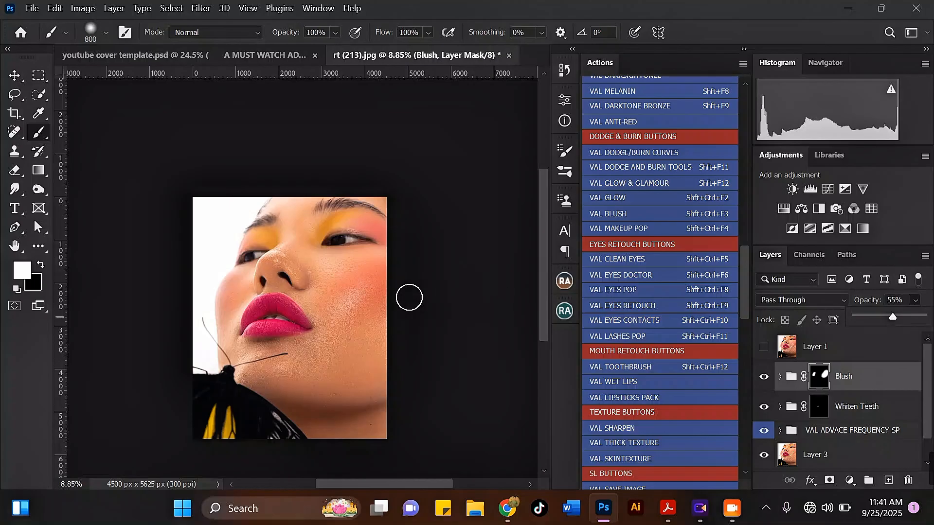
scroll(373, 267, up, 2)
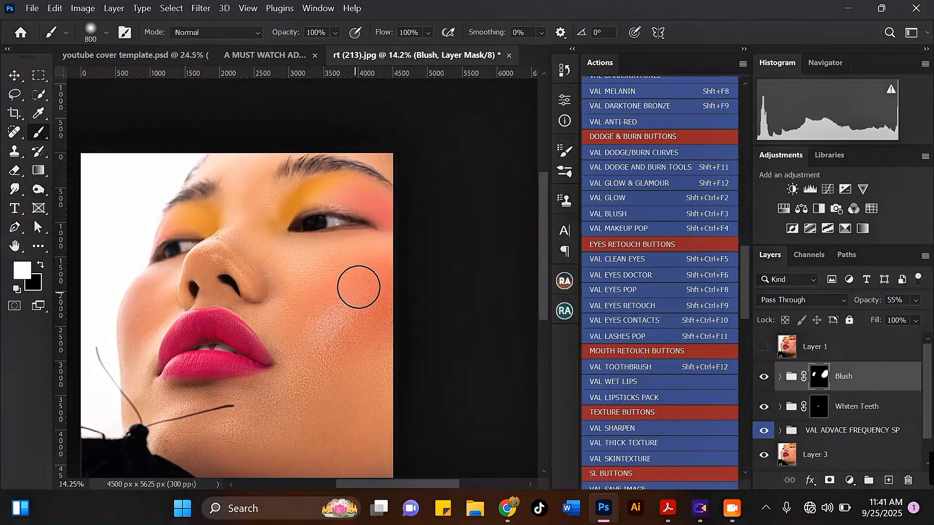
scroll(382, 290, down, 2)
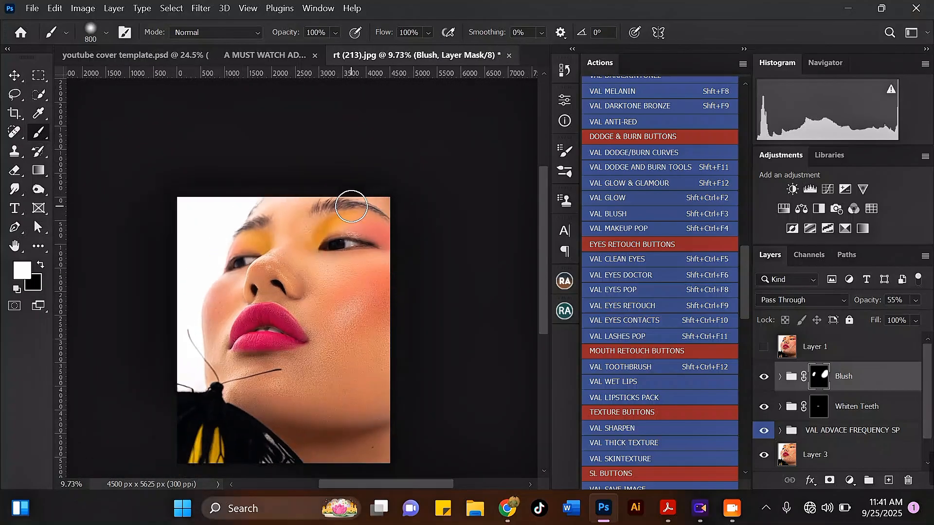
scroll(352, 207, up, 3)
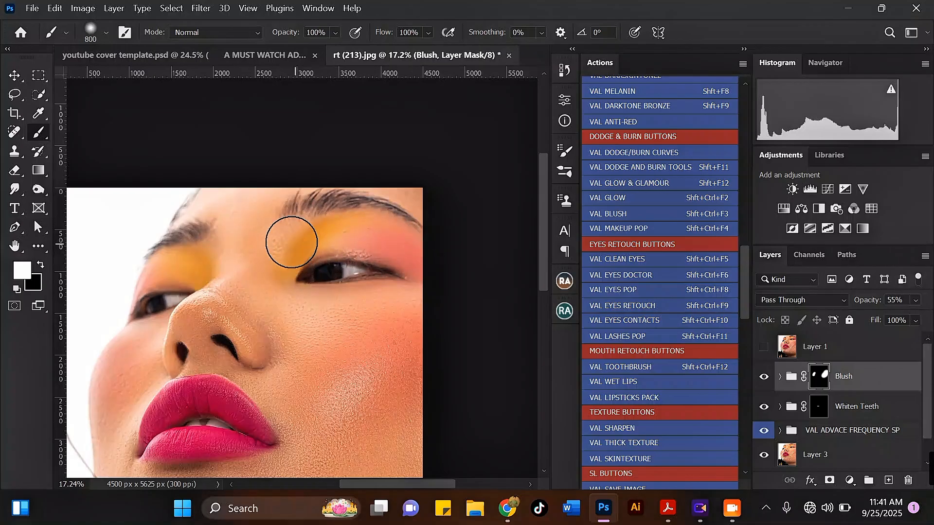
scroll(375, 235, down, 2)
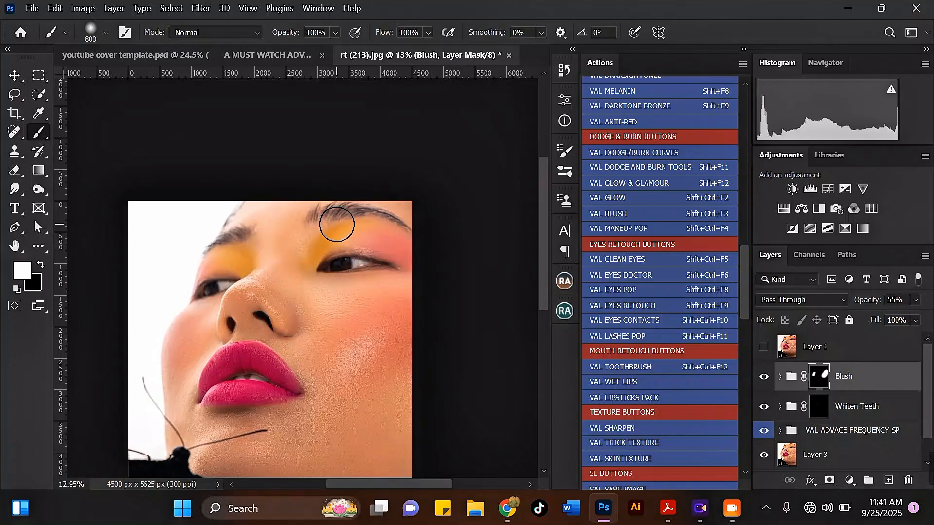
scroll(335, 226, up, 3)
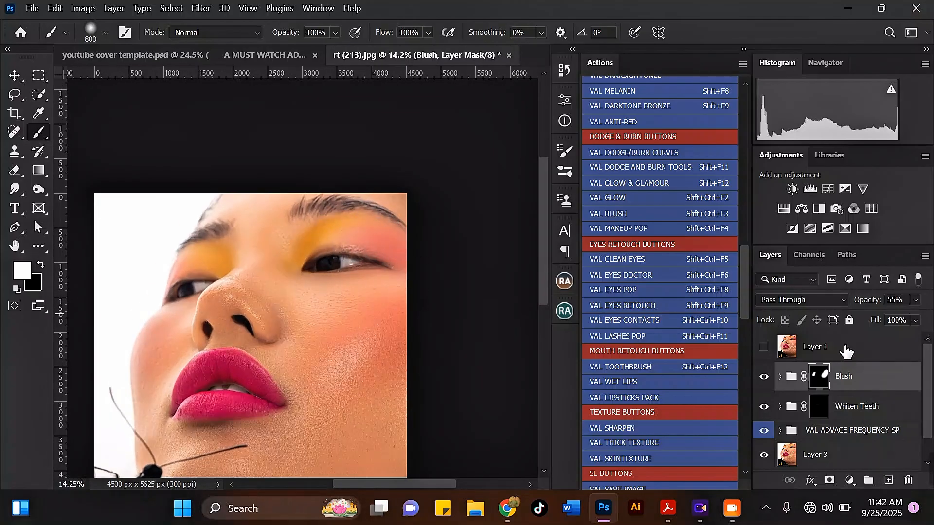
Step: Discard a Solid Color fill and a foreground colour pick, then stamp visible layers into Layer 4
click(851, 481)
click(832, 217)
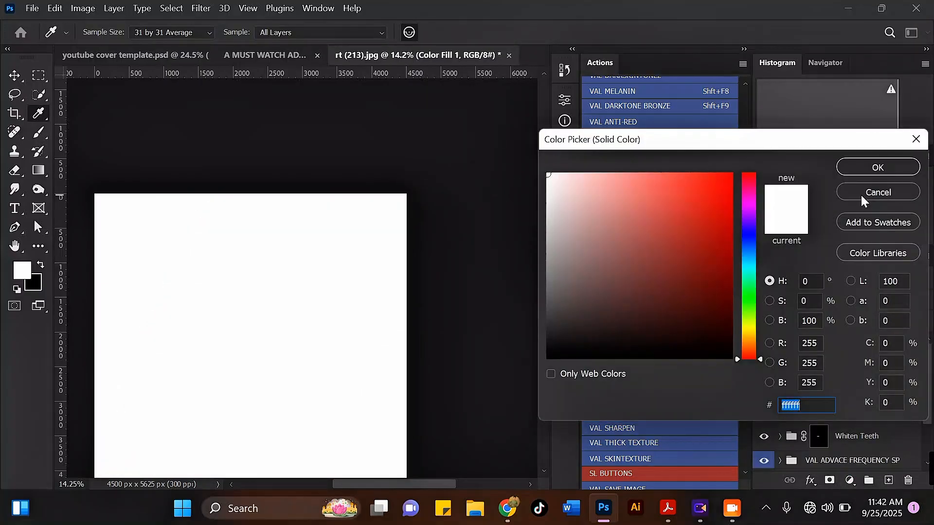
click(861, 193)
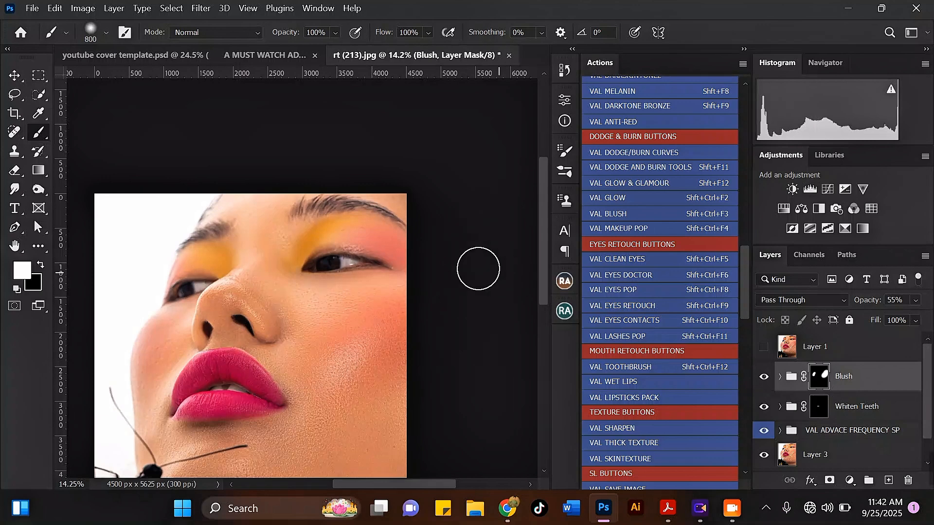
click(22, 270)
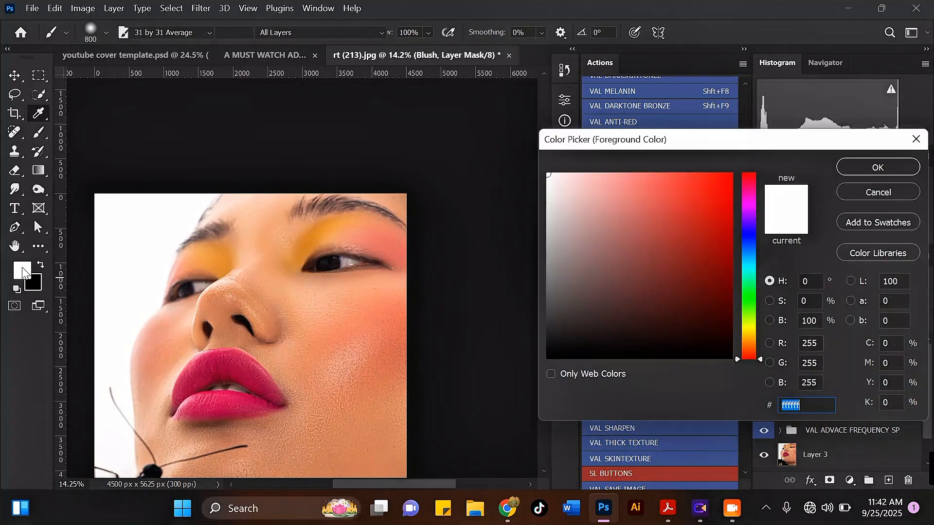
click(317, 232)
click(337, 227)
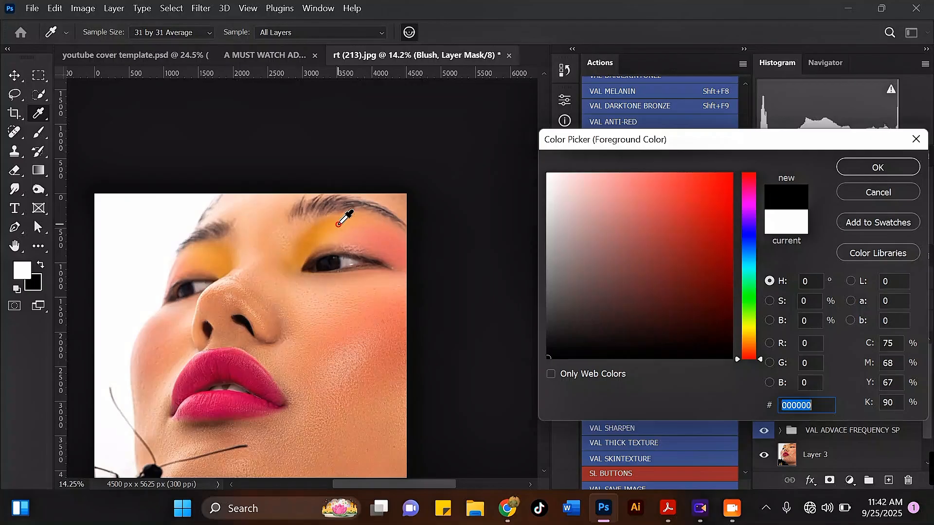
click(899, 194)
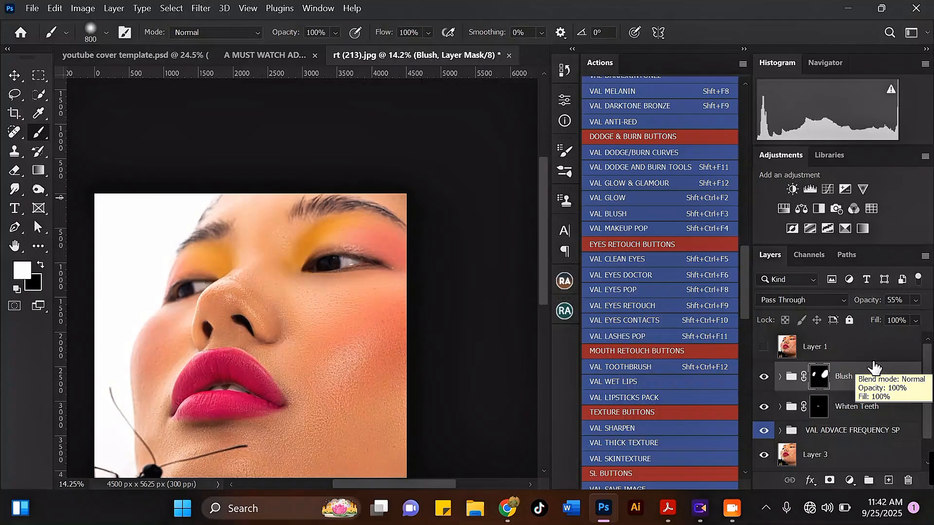
drag(874, 368, 873, 358)
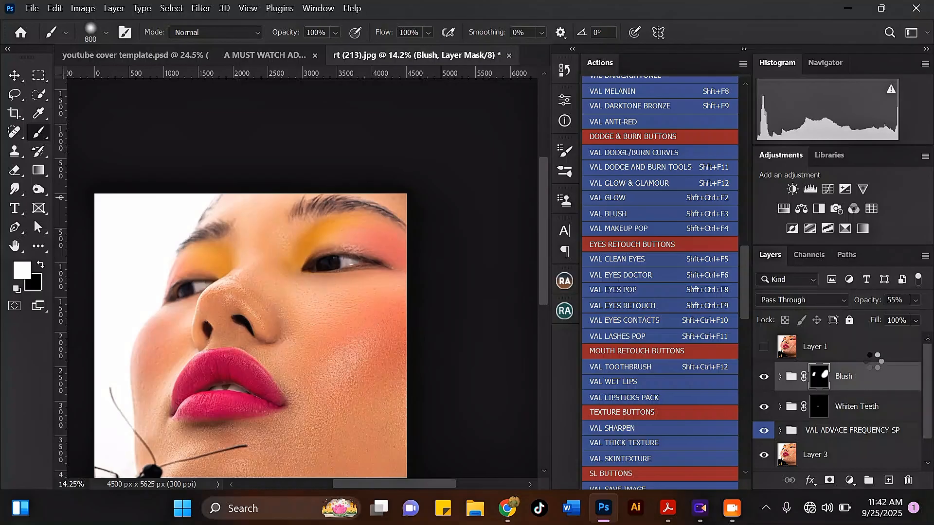
key(ctrl+shift+alt+e)
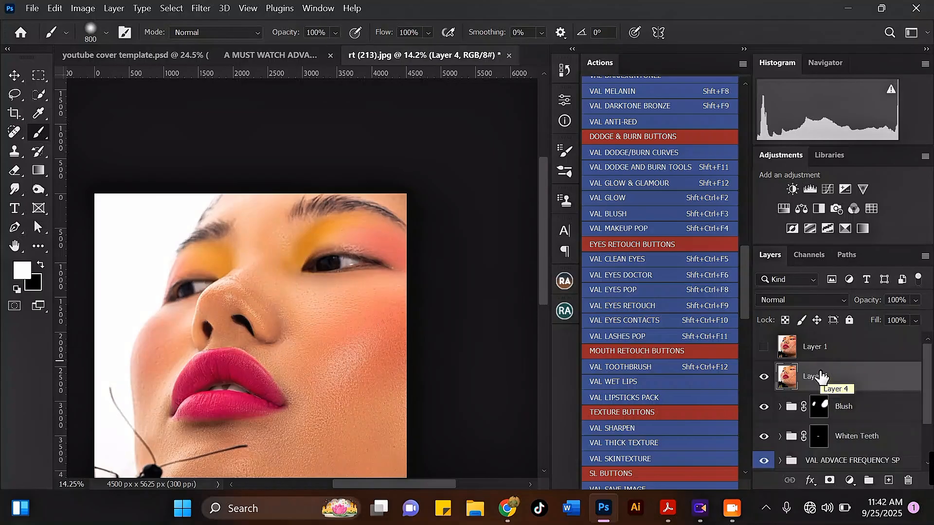
Step: Sample the orange eyeshadow colour as the foreground colour
click(25, 275)
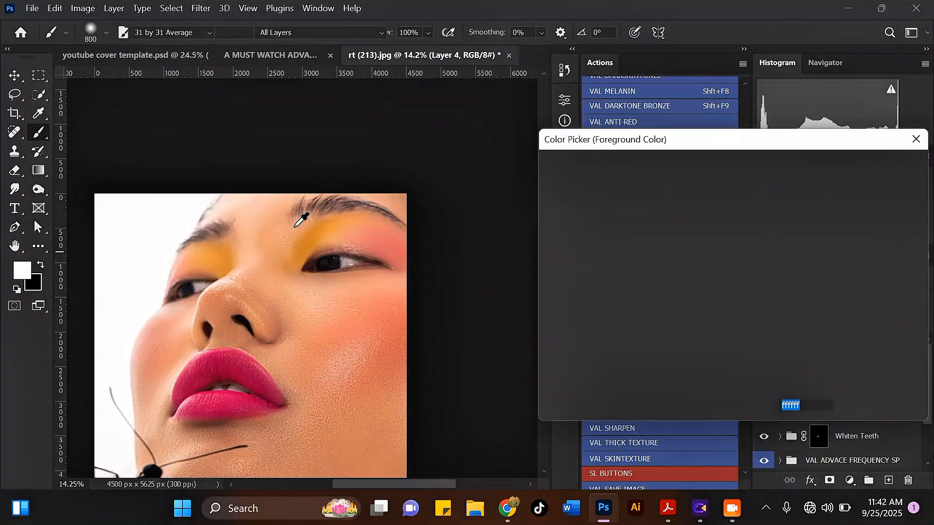
click(317, 237)
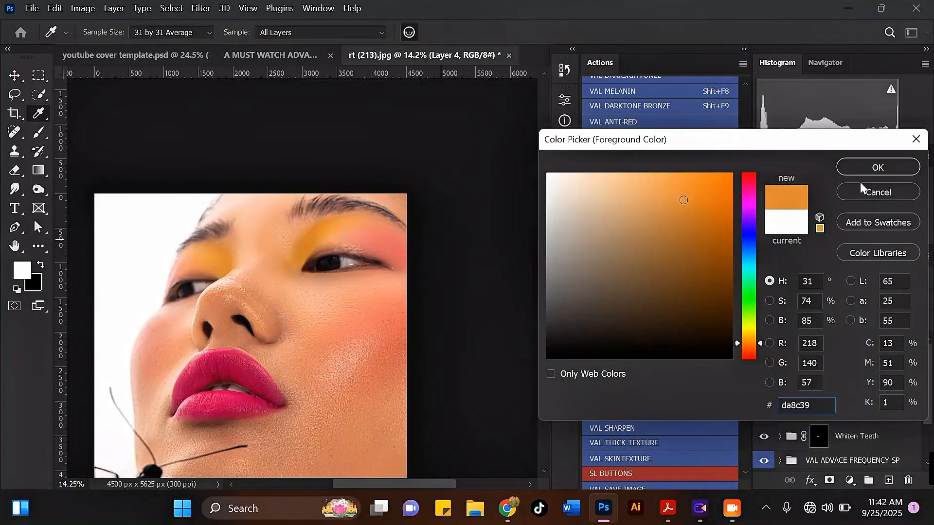
click(873, 165)
key(b)
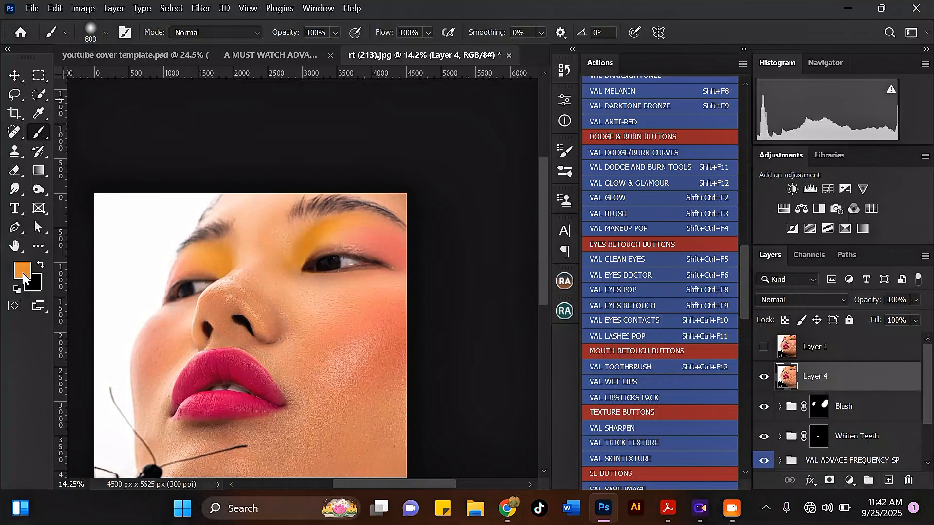
Step: Add a Solid Color fill layer in orange da8c39 above Layer 4
click(850, 481)
click(837, 222)
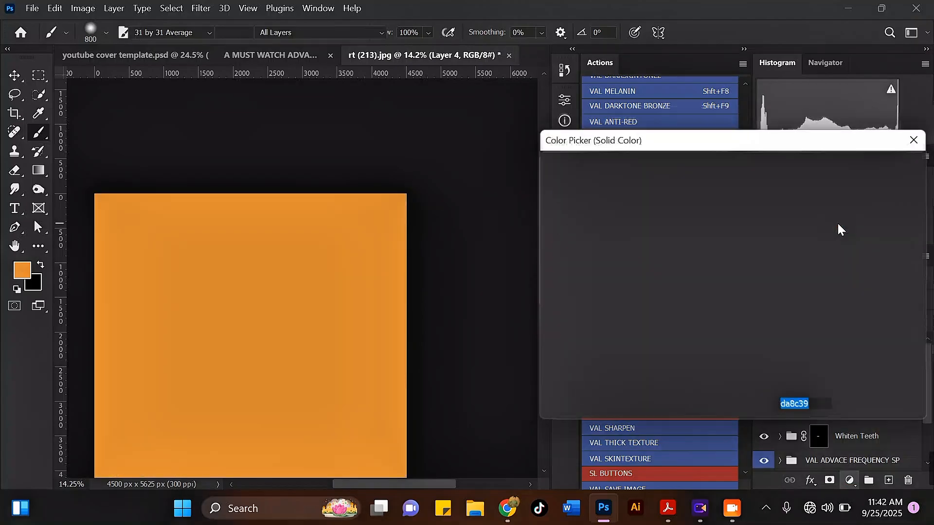
click(848, 168)
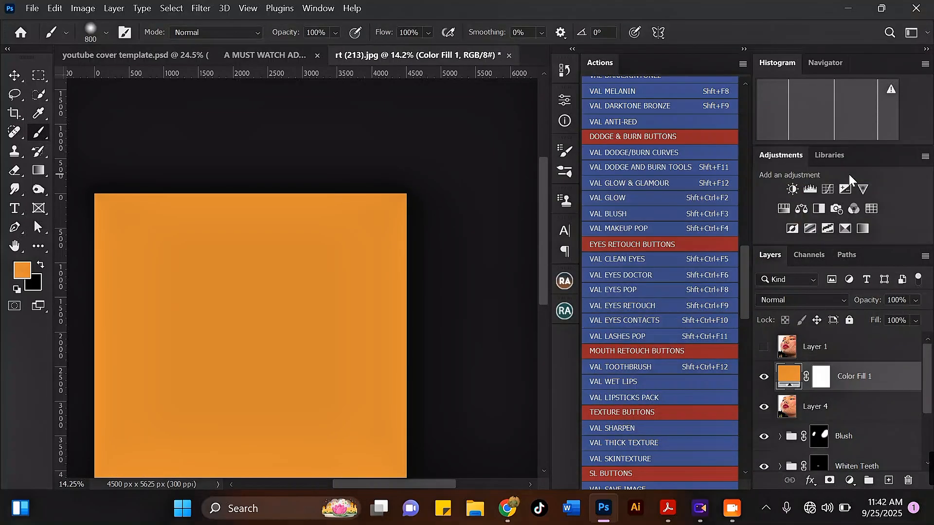
click(815, 300)
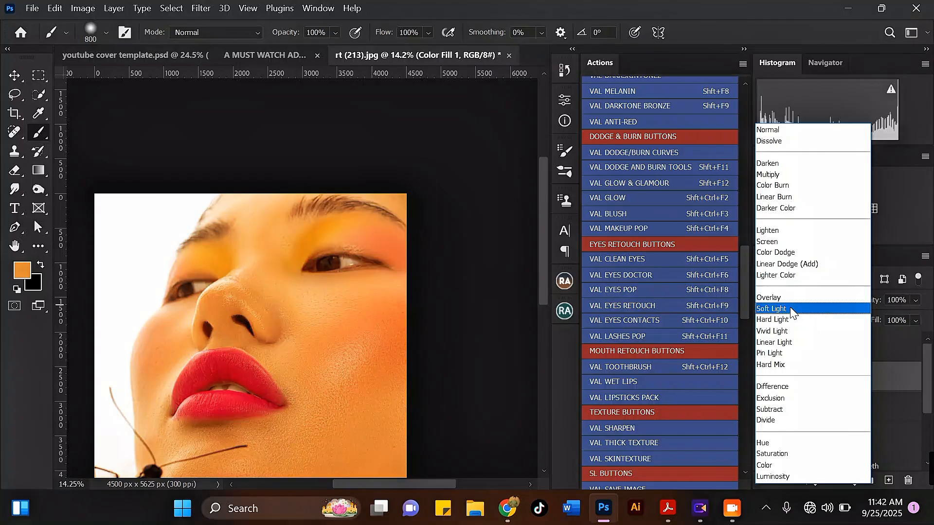
Step: Set Color Fill 1 to Soft Light and invert its mask to hide the orange
click(792, 311)
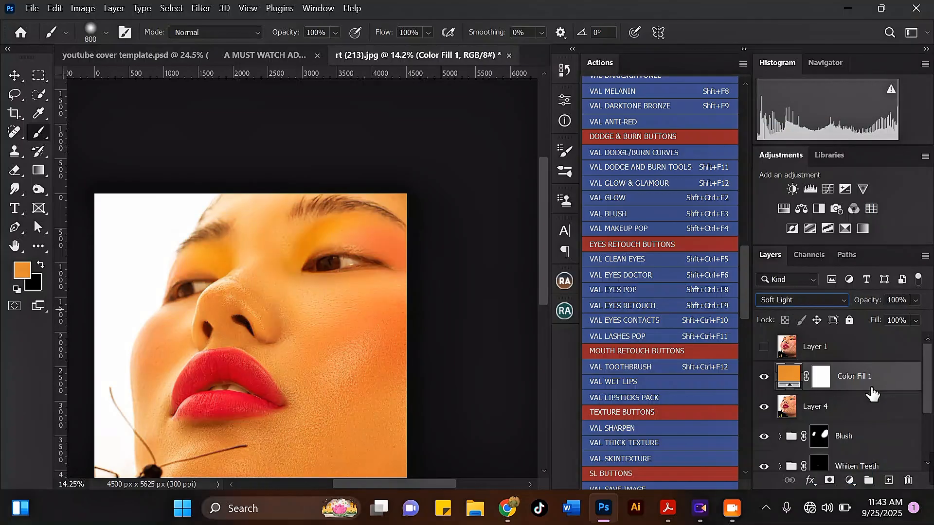
click(821, 377)
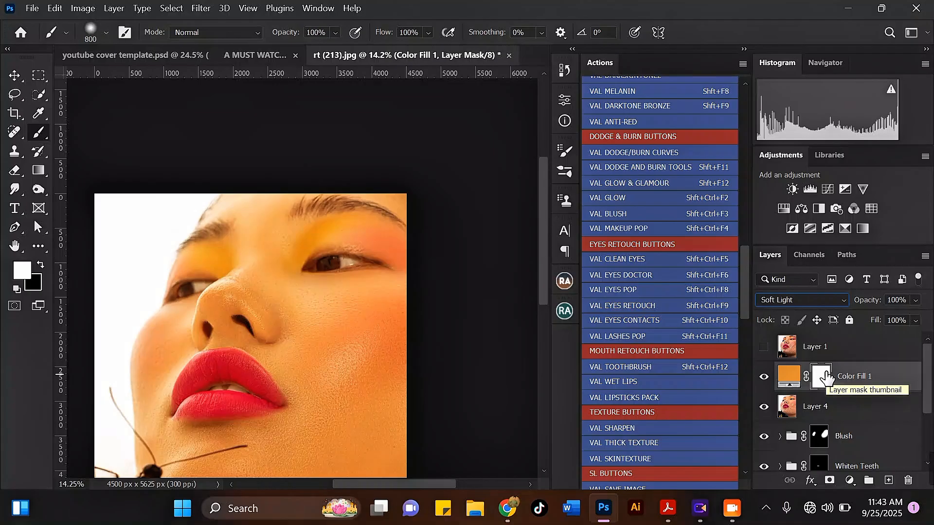
drag(827, 377, 825, 369)
key(ctrl+i)
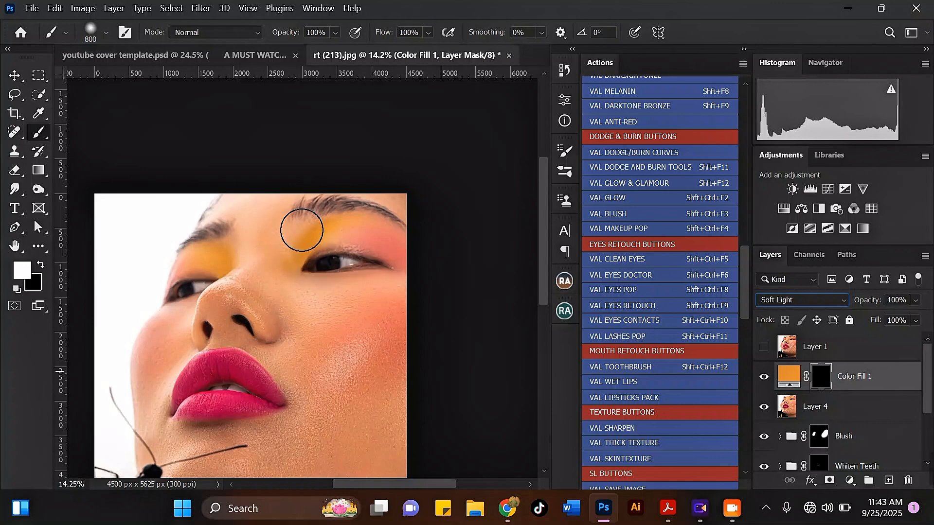
Step: Paint white on the mask over both upper eyelids with a 200–400 px brush, then select Layer 4
key(bracketleft)
key(bracketleft)
key(bracketleft)
key(bracketleft)
scroll(302, 250, up, 4)
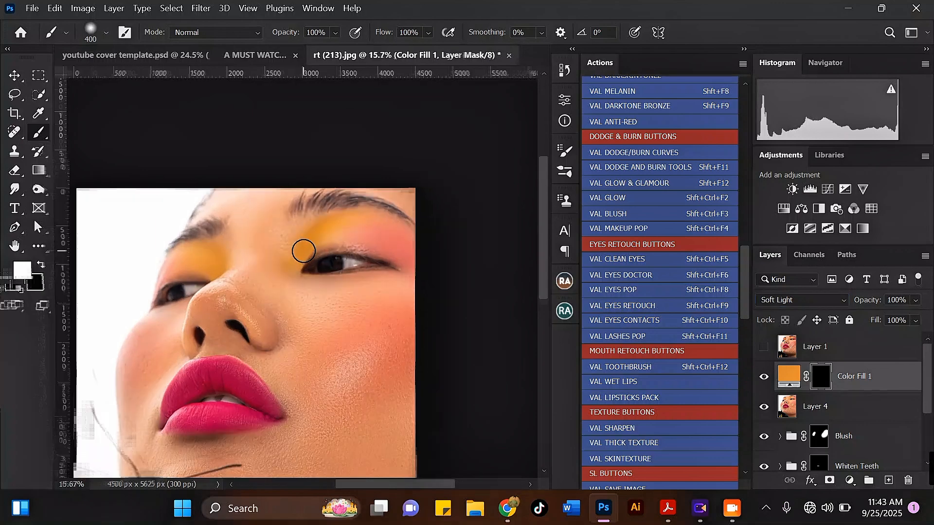
key(bracketleft)
key(bracketleft)
key(bracketleft)
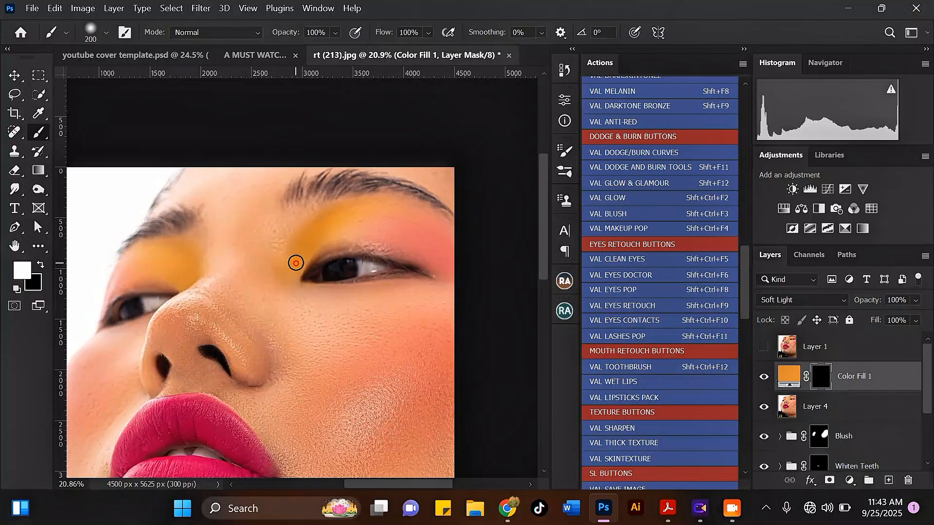
key(bracketright)
key(bracketright)
click(297, 262)
key(bracketleft)
mouse_move(293, 268)
mouse_down()
mouse_move(321, 228)
mouse_move(348, 213)
mouse_move(391, 205)
mouse_move(435, 218)
mouse_up()
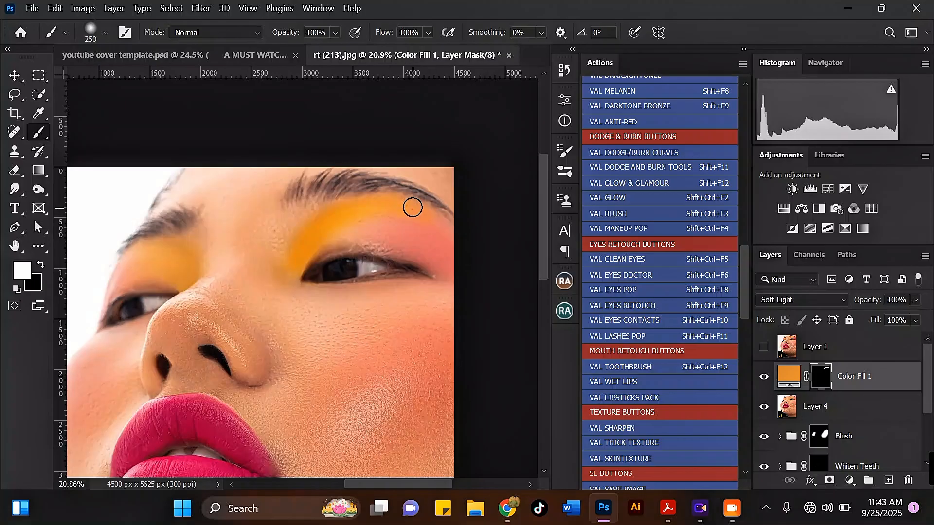
scroll(342, 206, down, 1)
scroll(330, 216, down, 1)
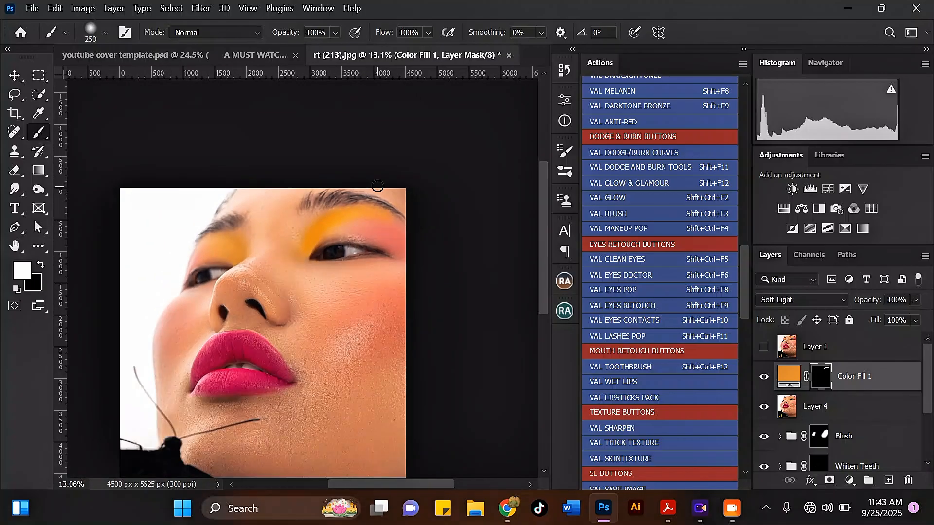
scroll(198, 232, up, 6)
key(bracketright)
key(bracketright)
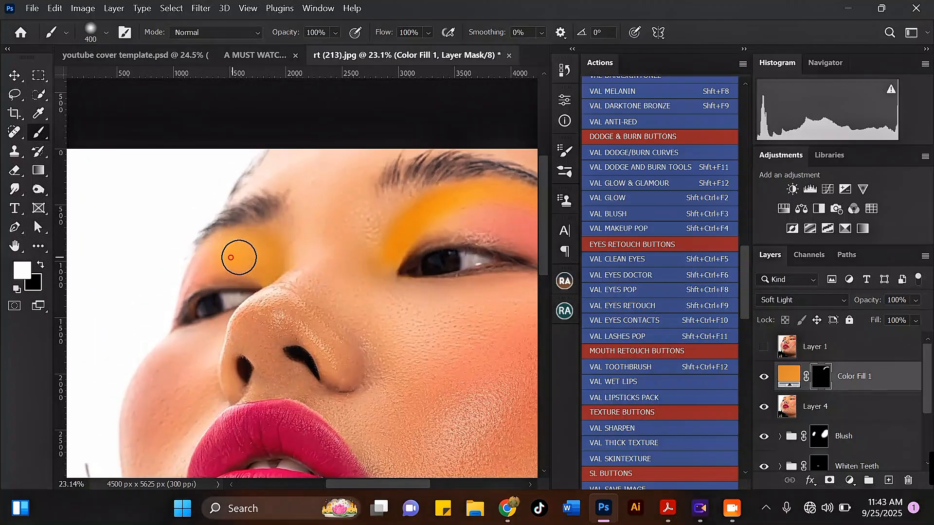
mouse_move(265, 261)
mouse_down()
mouse_move(242, 242)
mouse_move(265, 242)
mouse_move(276, 264)
mouse_up()
key(bracketleft)
scroll(256, 250, down, 3)
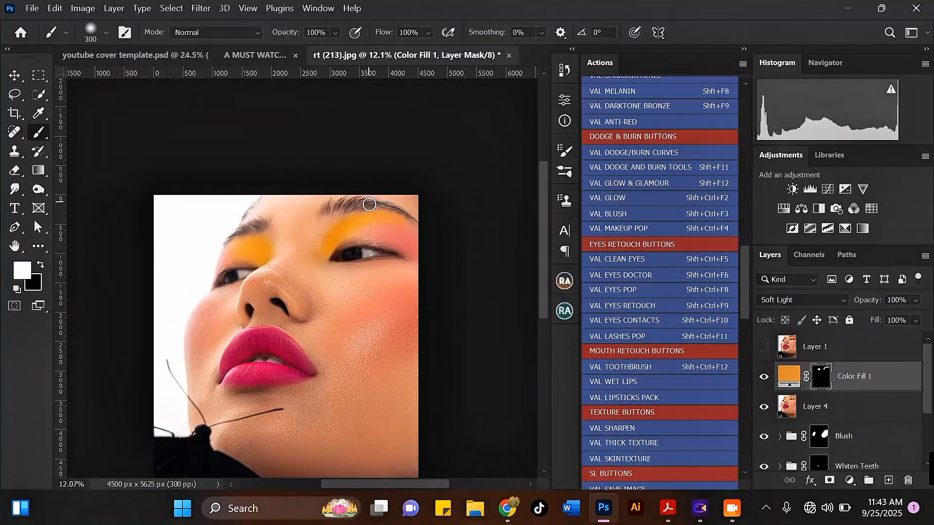
scroll(369, 205, up, 2)
scroll(300, 259, up, 1)
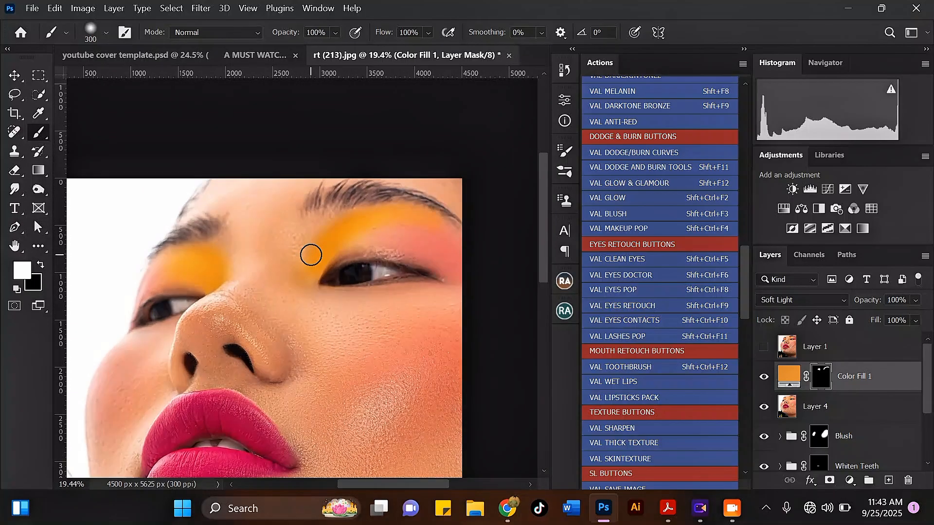
click(817, 404)
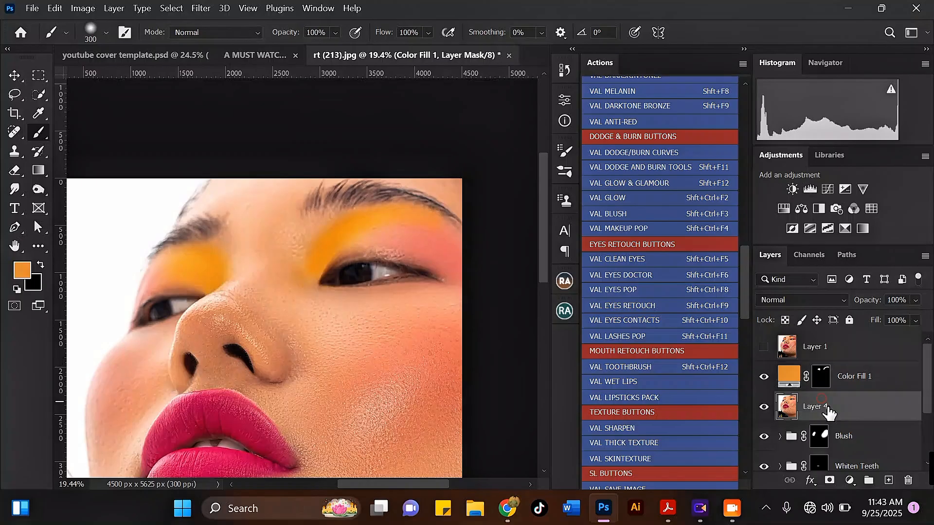
Step: Add a Soft Light salmon fill sampled from the cheek as Color Fill 2 above Color Fill 1
click(22, 269)
click(440, 251)
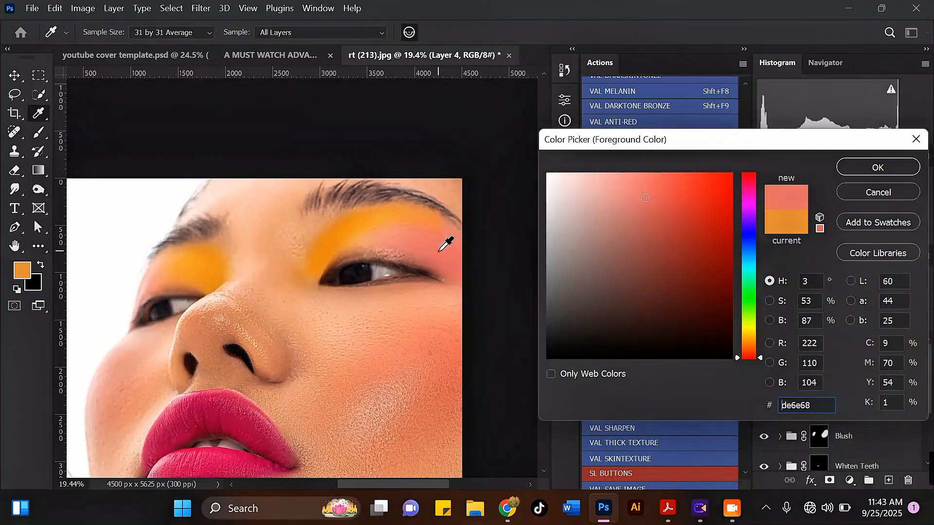
click(850, 168)
click(849, 482)
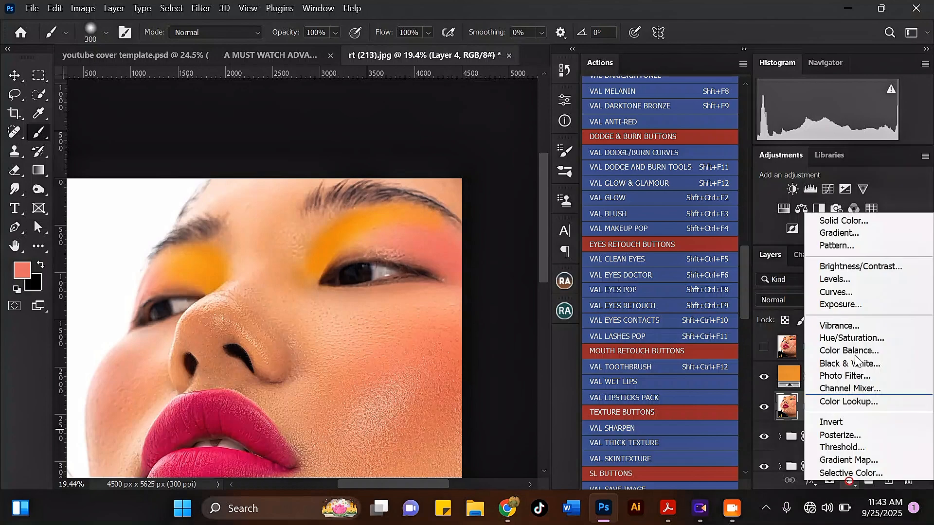
click(831, 222)
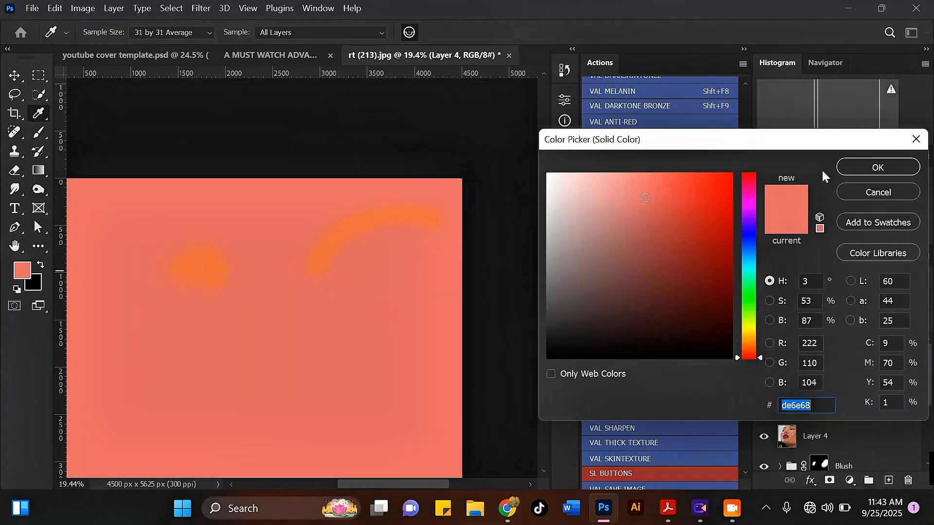
click(841, 168)
click(793, 300)
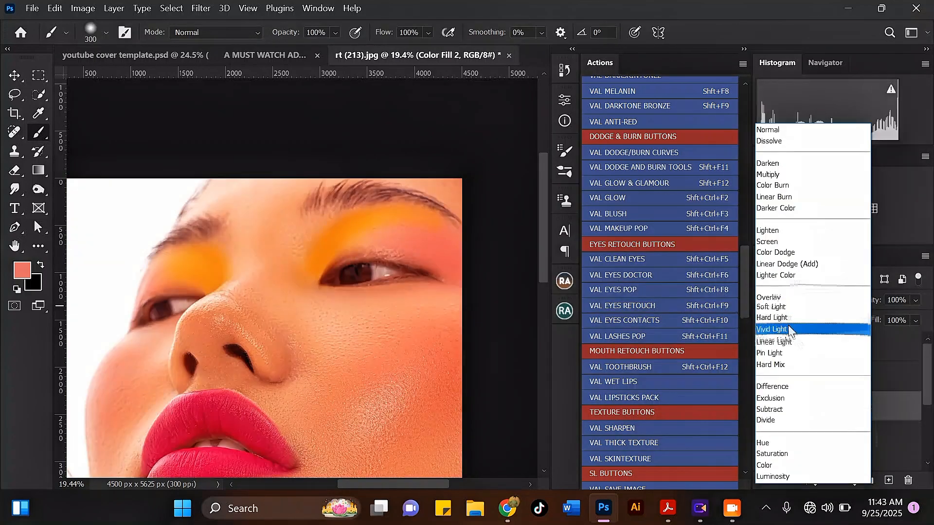
click(786, 308)
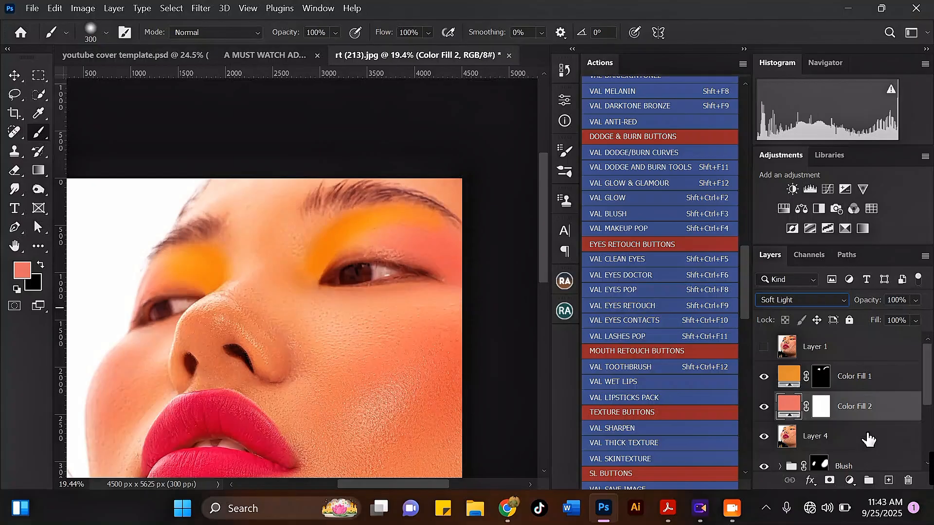
drag(862, 405, 863, 380)
Step: Invert Color Fill 2's mask and paint pink onto the outer corners of both eyelids
click(822, 377)
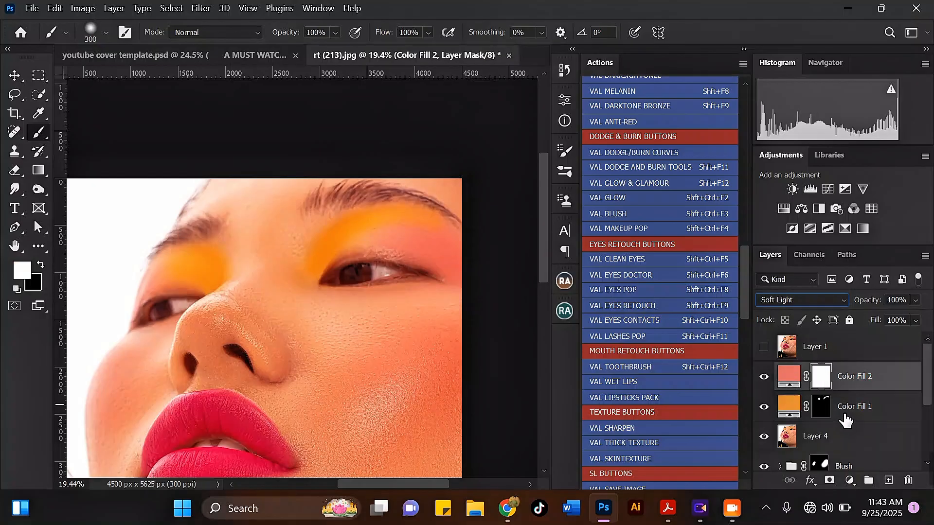
key(ctrl+i)
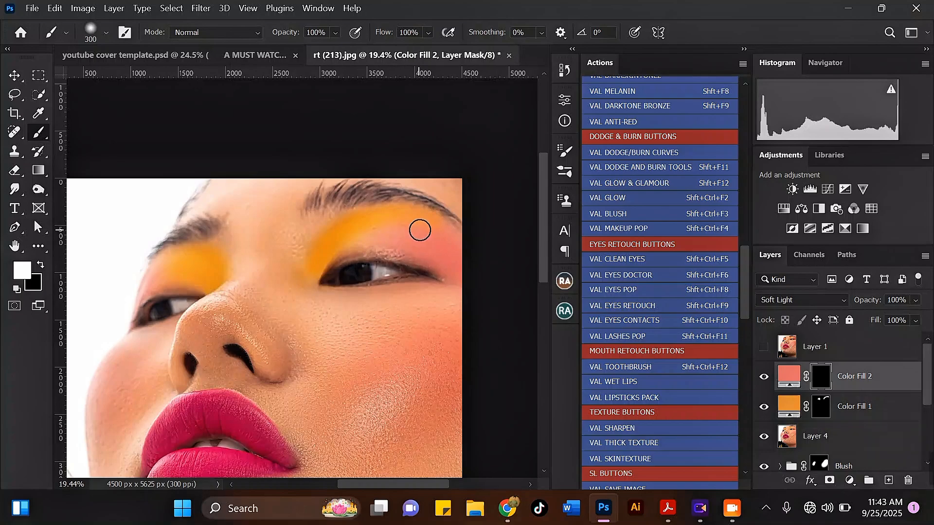
key(bracketright)
key(bracketright)
mouse_move(382, 233)
mouse_down()
mouse_move(441, 244)
mouse_move(416, 227)
mouse_move(429, 229)
mouse_move(448, 242)
mouse_move(454, 263)
mouse_move(376, 238)
mouse_move(459, 265)
mouse_move(440, 249)
mouse_move(382, 239)
mouse_move(459, 252)
mouse_up()
key(bracketleft)
key(bracketleft)
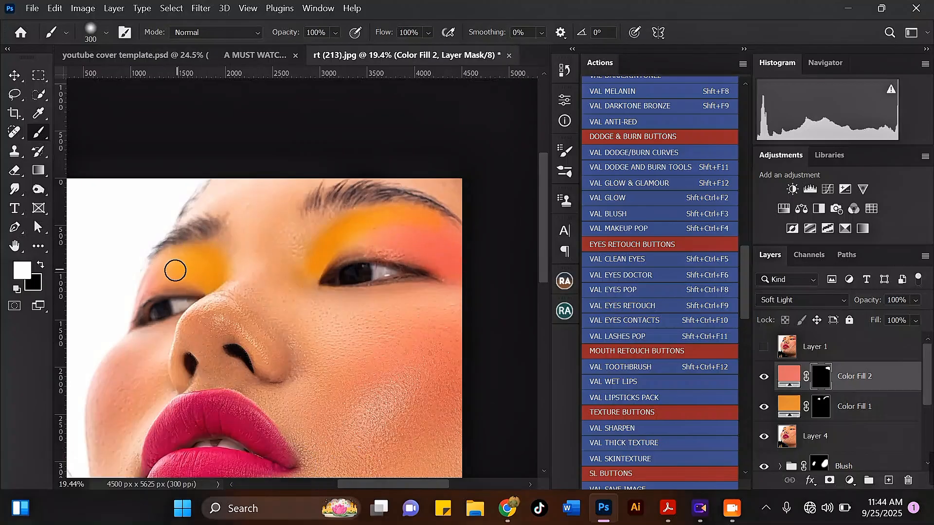
mouse_move(153, 284)
mouse_down()
mouse_move(165, 263)
mouse_move(171, 284)
mouse_move(144, 298)
mouse_up()
key(bracketleft)
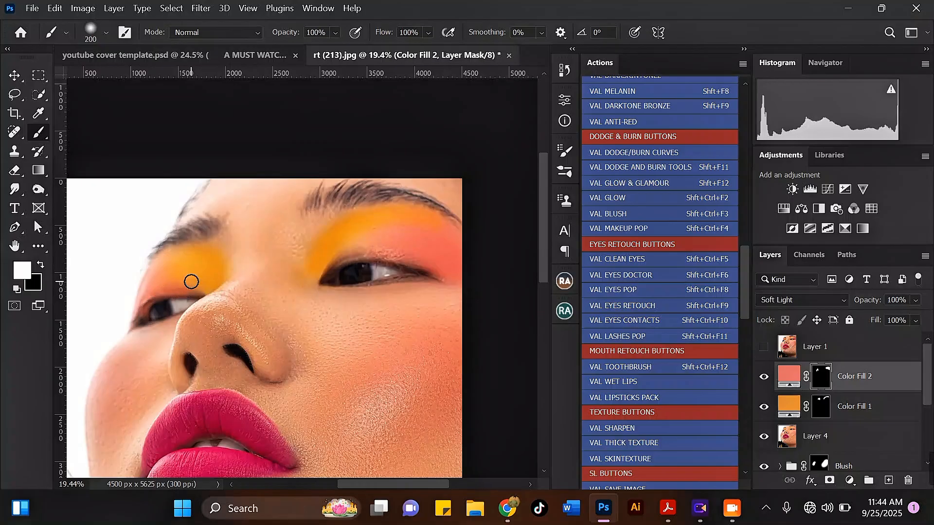
scroll(282, 240, down, 5)
scroll(340, 302, up, 4)
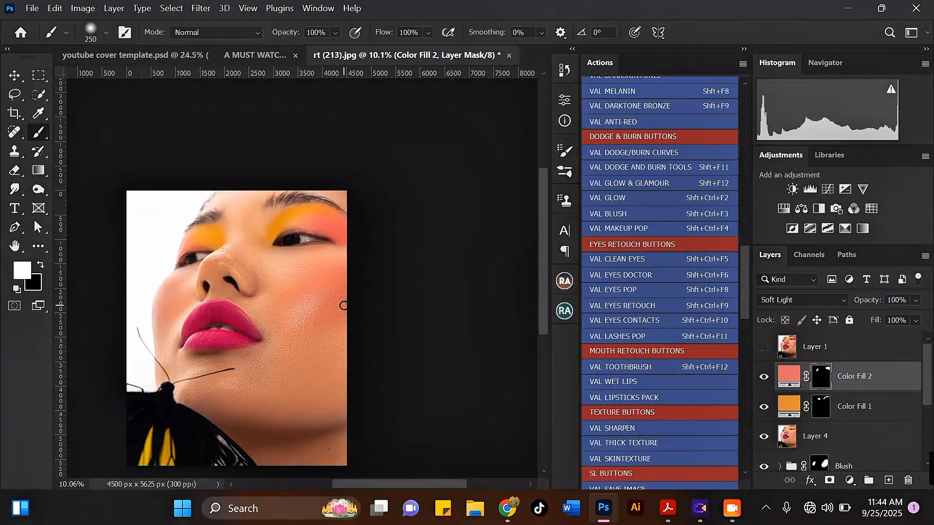
key(bracketright)
key(bracketright)
key(bracketright)
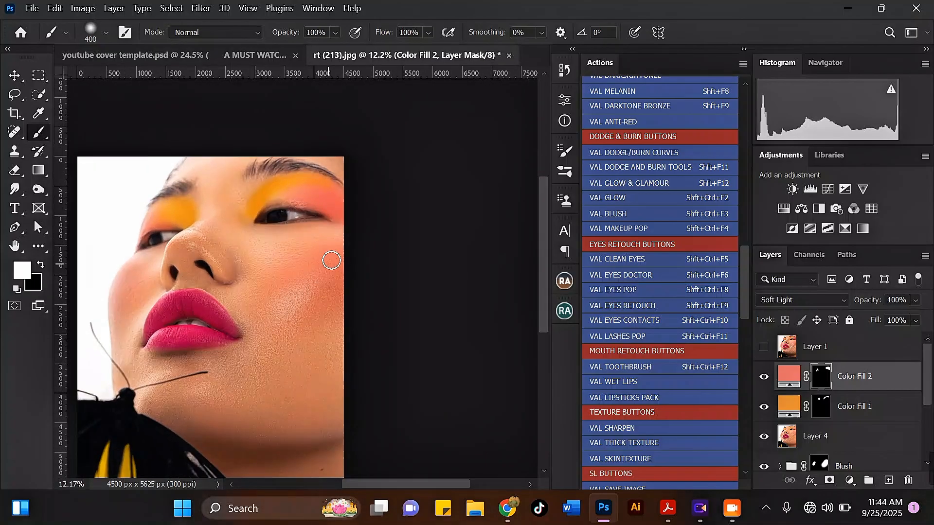
scroll(386, 250, down, 4)
scroll(231, 292, up, 3)
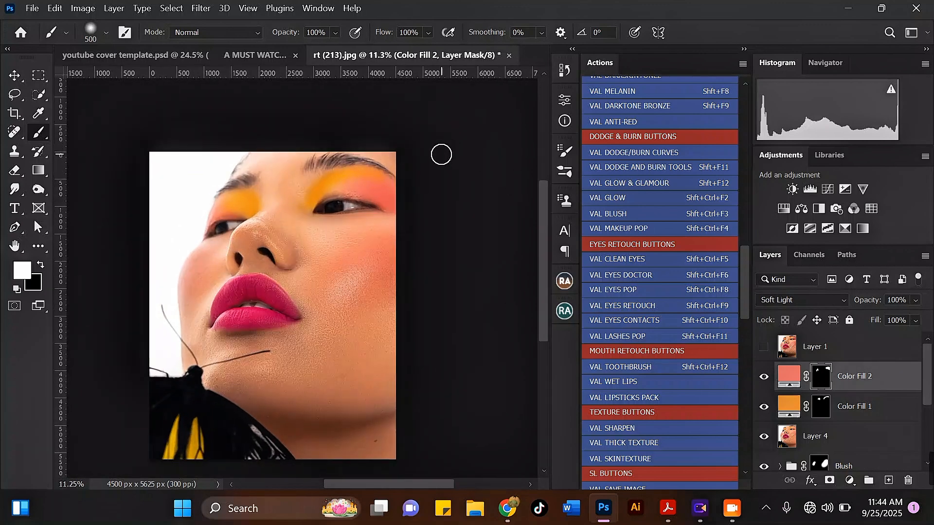
scroll(438, 158, down, 1)
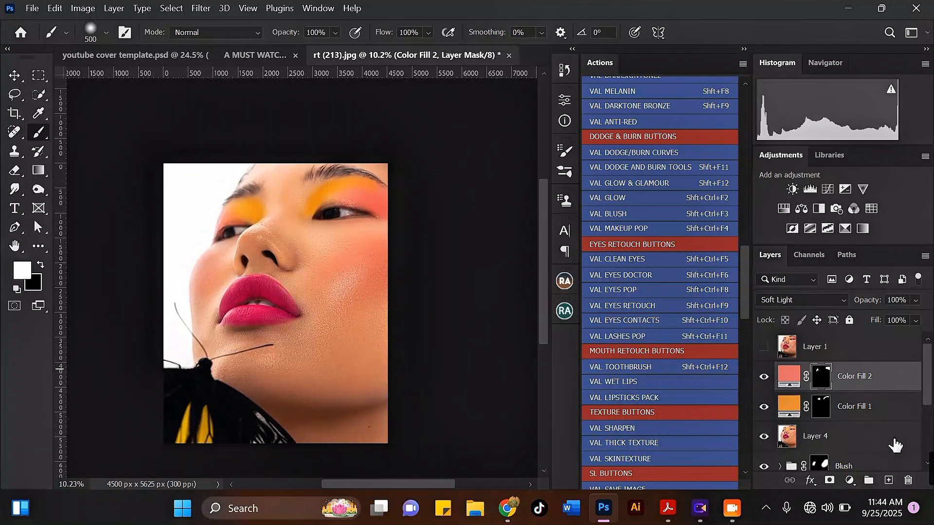
Step: Add a Selective Color layer with the Yellows Cyan slider at -30%
click(851, 481)
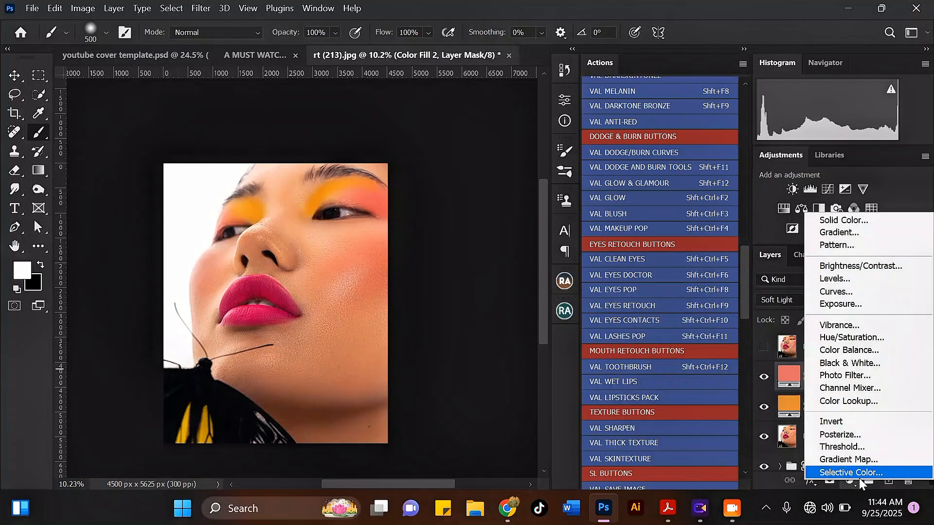
click(878, 473)
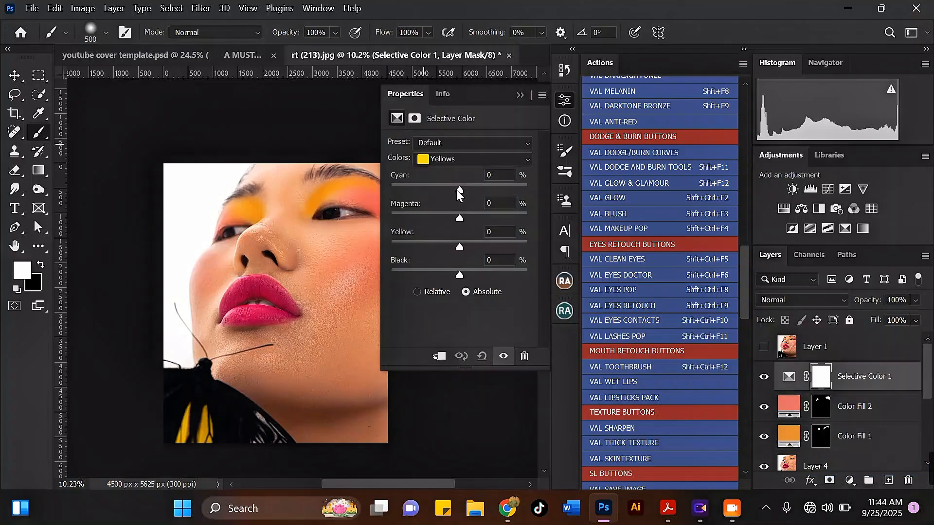
drag(458, 193, 439, 191)
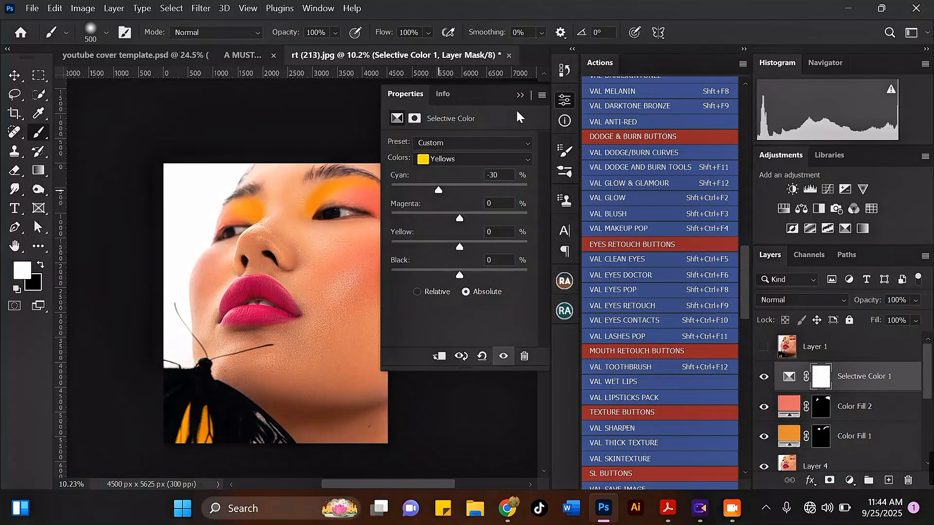
click(520, 96)
scroll(289, 313, up, 2)
scroll(321, 275, down, 3)
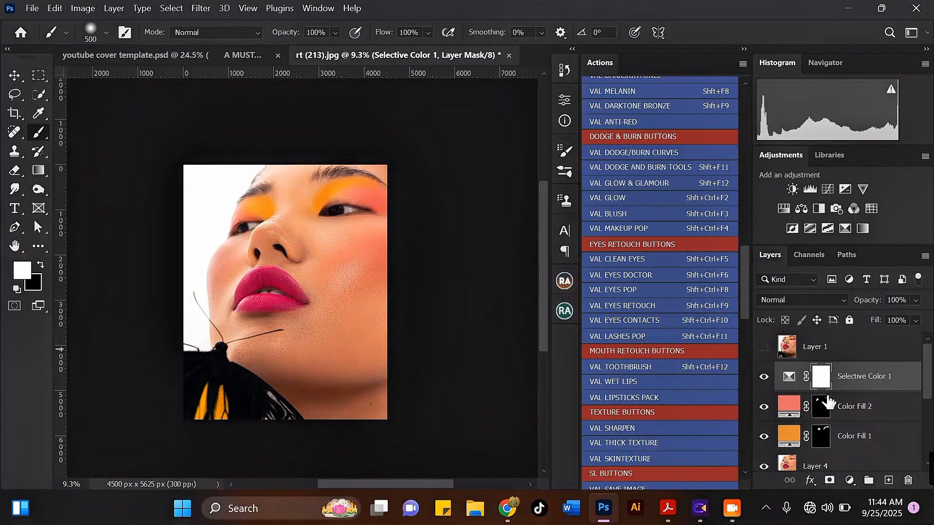
Step: Invert the Selective Color mask to black and set up a large white brush
key(ctrl+i)
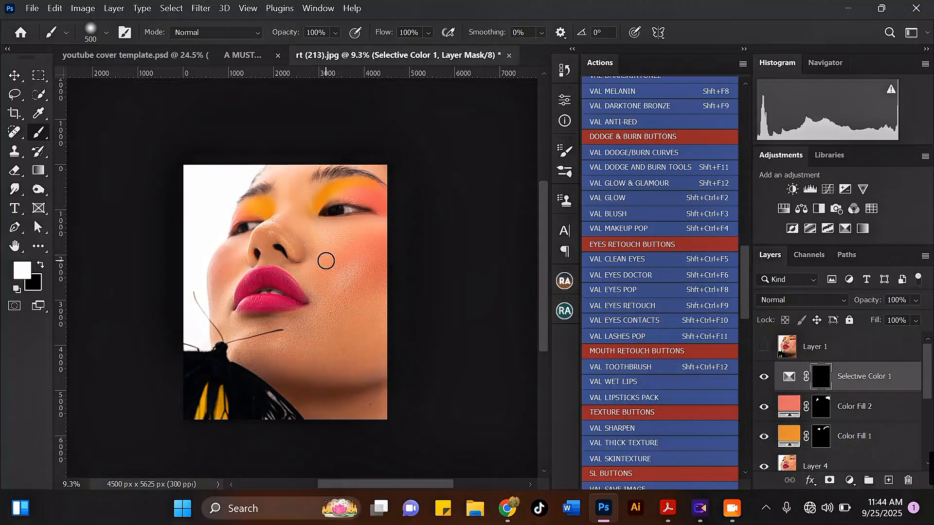
key(bracketright)
key(bracketright)
key(bracketright)
key(bracketright)
key(BackSpace)
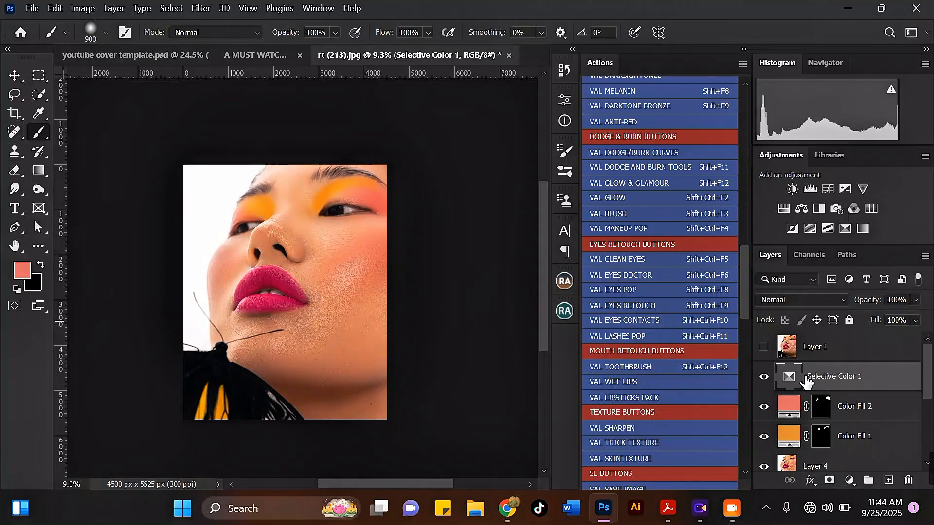
key(ctrl+z)
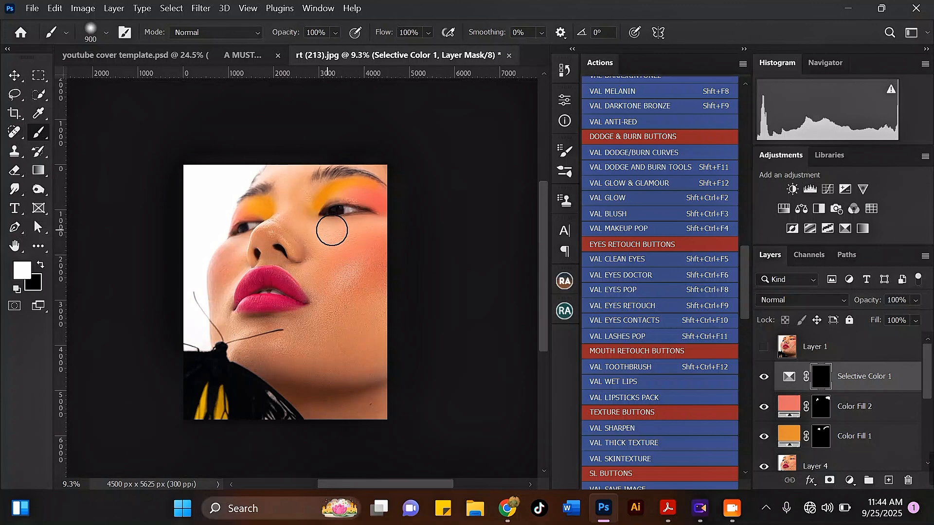
key(bracketright)
key(bracketright)
key(bracketright)
key(bracketright)
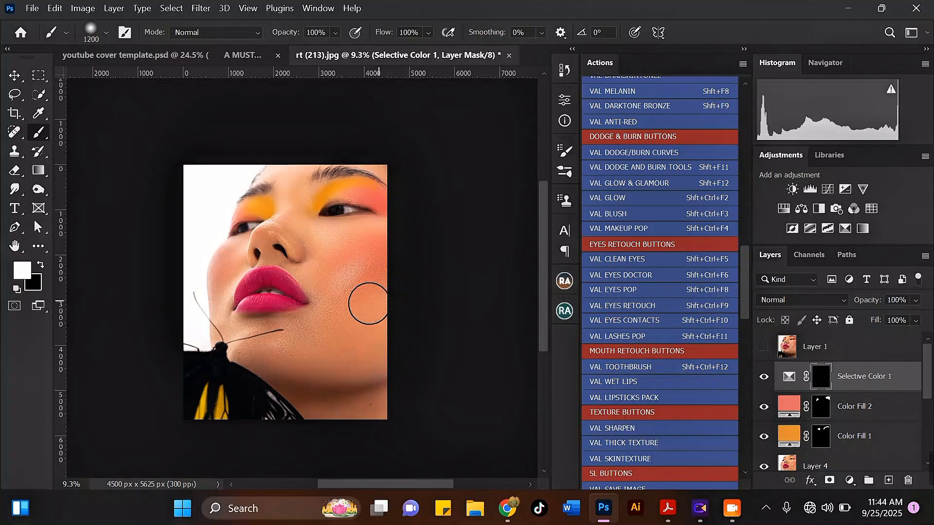
Step: Paint the correction back onto the cheek, forehead, lower cheek, chin and jaw
mouse_move(371, 318)
mouse_down()
mouse_move(292, 250)
mouse_move(267, 250)
mouse_up()
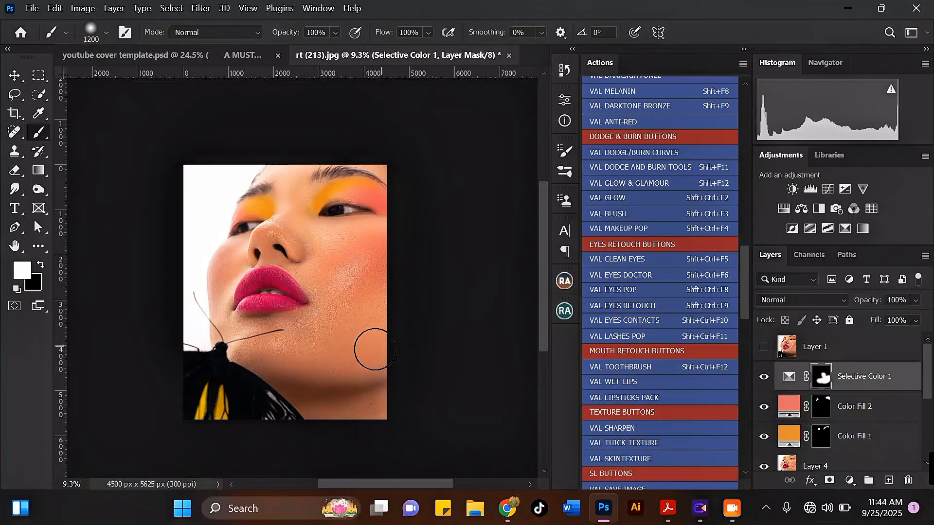
mouse_move(302, 177)
mouse_down()
mouse_move(281, 182)
mouse_move(383, 166)
mouse_move(311, 165)
mouse_move(296, 178)
mouse_up()
mouse_move(246, 264)
mouse_down()
mouse_move(231, 313)
mouse_move(245, 322)
mouse_move(297, 319)
mouse_move(344, 364)
mouse_up()
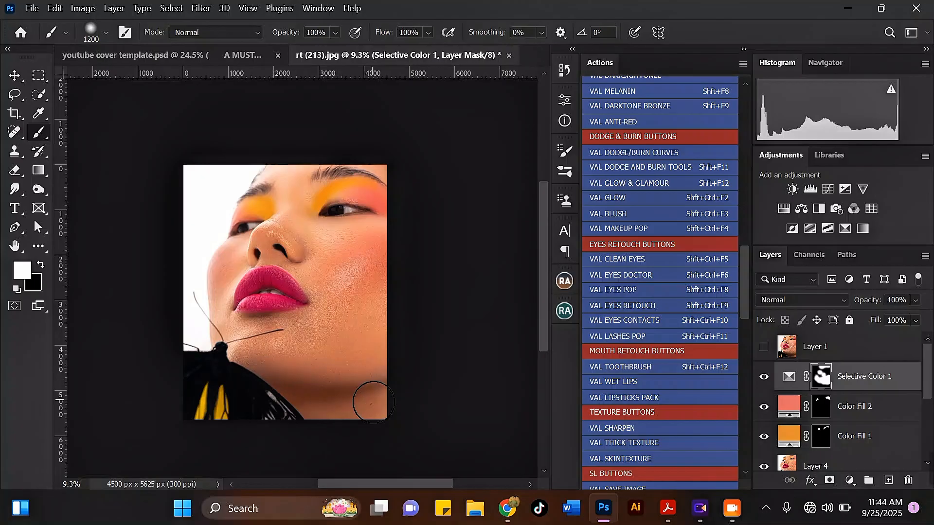
mouse_move(373, 403)
mouse_down()
mouse_move(258, 359)
mouse_move(379, 333)
mouse_up()
scroll(372, 319, up, 6)
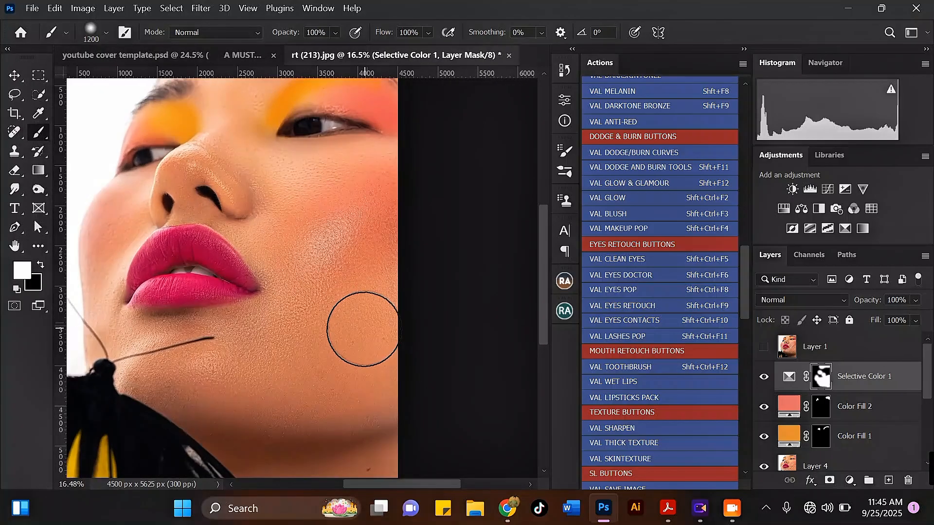
scroll(362, 329, down, 2)
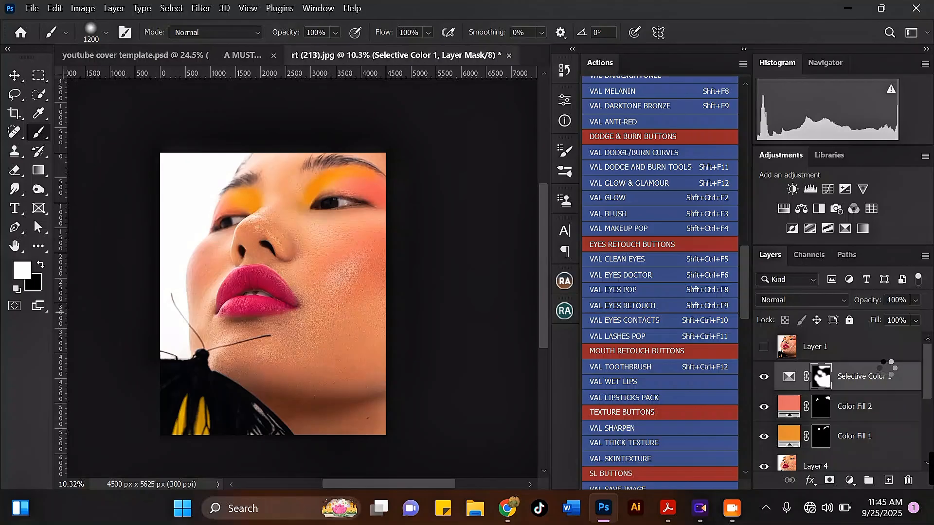
Step: Stamp visible layers into Layer 5 and give it Camera Raw Texture +40
key(ctrl+shift+alt+e)
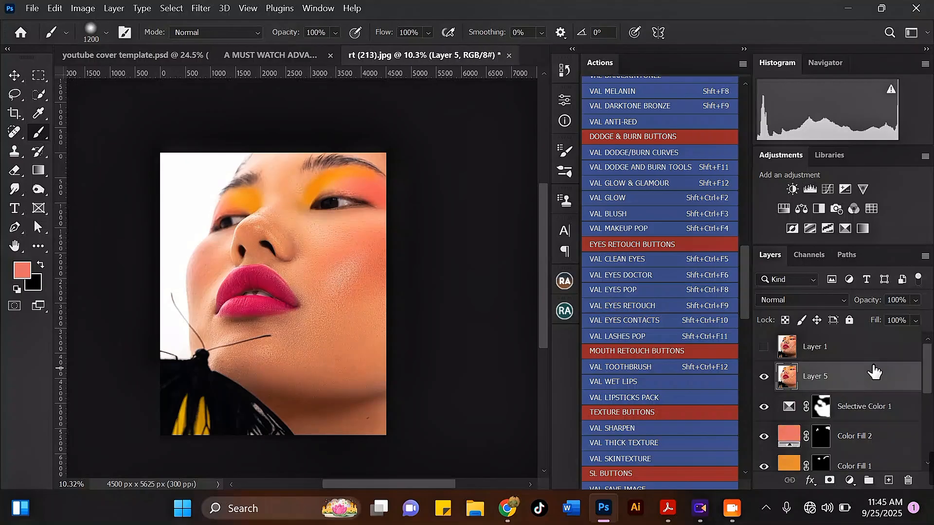
click(201, 8)
click(265, 110)
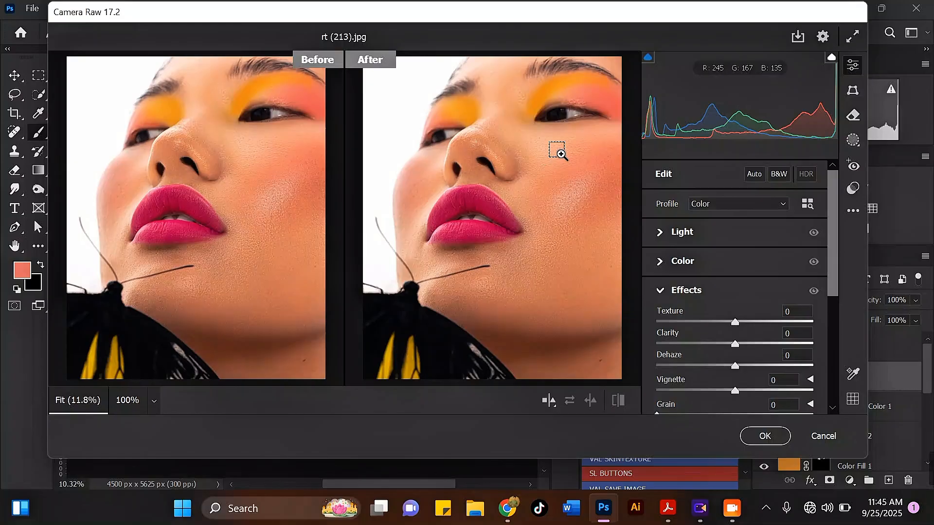
click(558, 150)
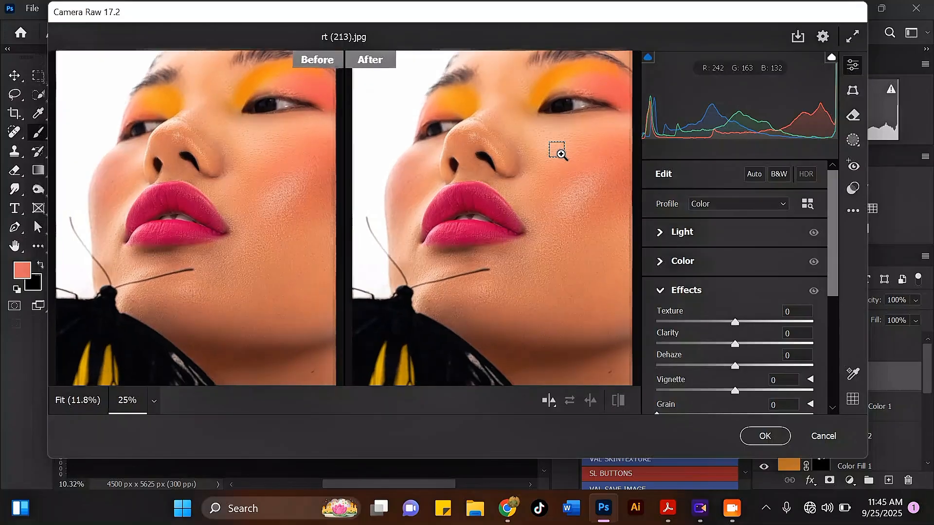
drag(561, 153, 467, 213)
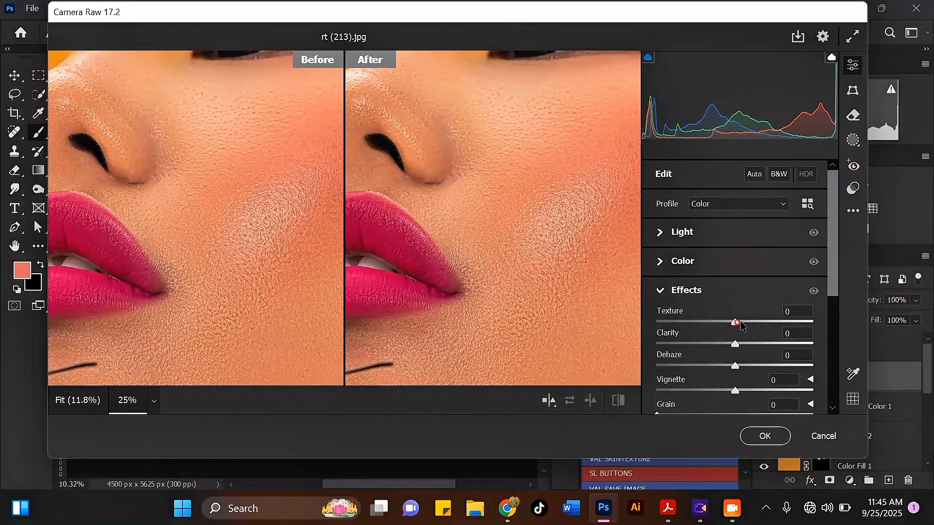
drag(740, 323, 783, 312)
key(ctrl+minus)
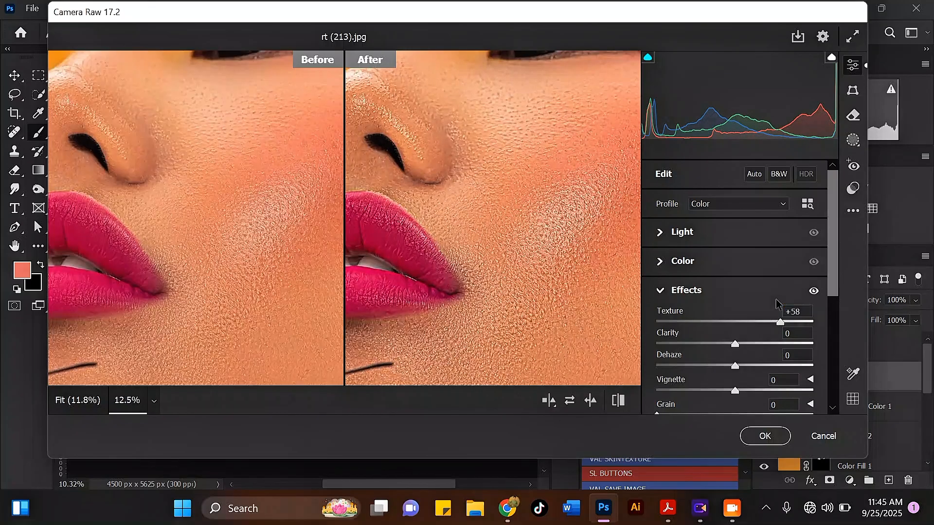
drag(779, 321, 763, 323)
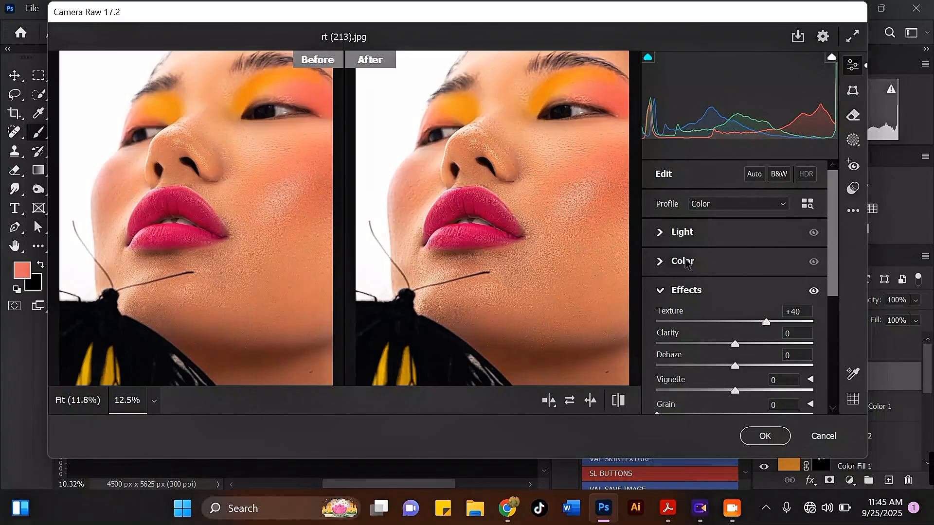
Step: Deepen the Camera Raw Blacks to -29
click(662, 263)
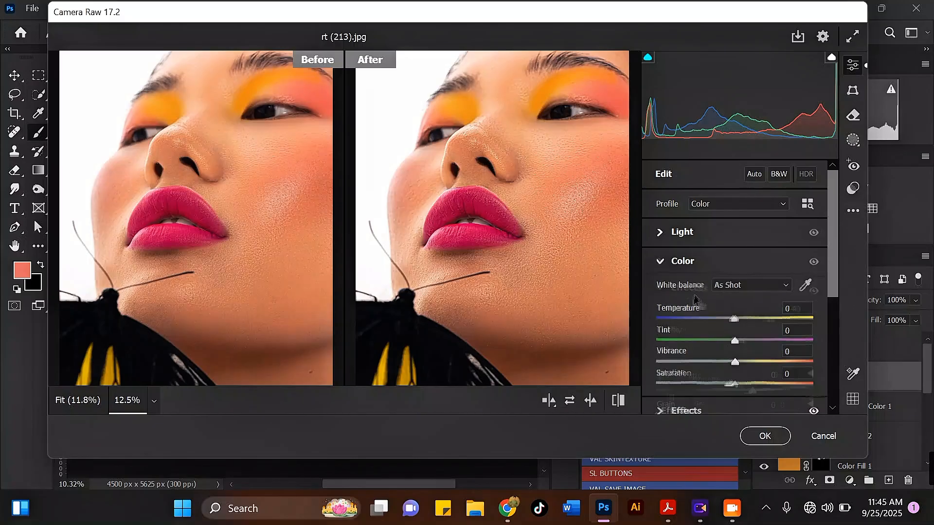
click(659, 233)
drag(736, 375, 710, 376)
key(ctrl+minus)
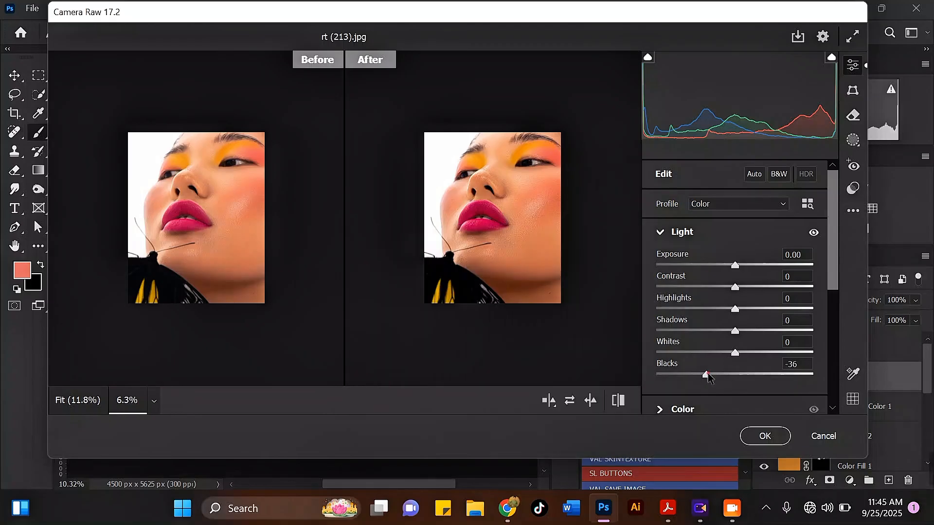
drag(707, 375, 714, 377)
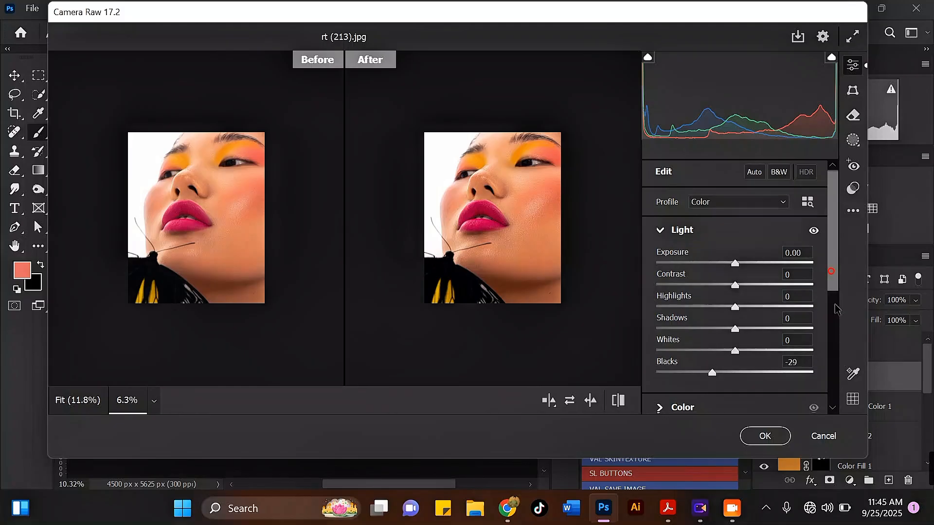
scroll(830, 270, down, 5)
Step: Apply the Camera Raw texture and blacks settings to Layer 5
click(765, 436)
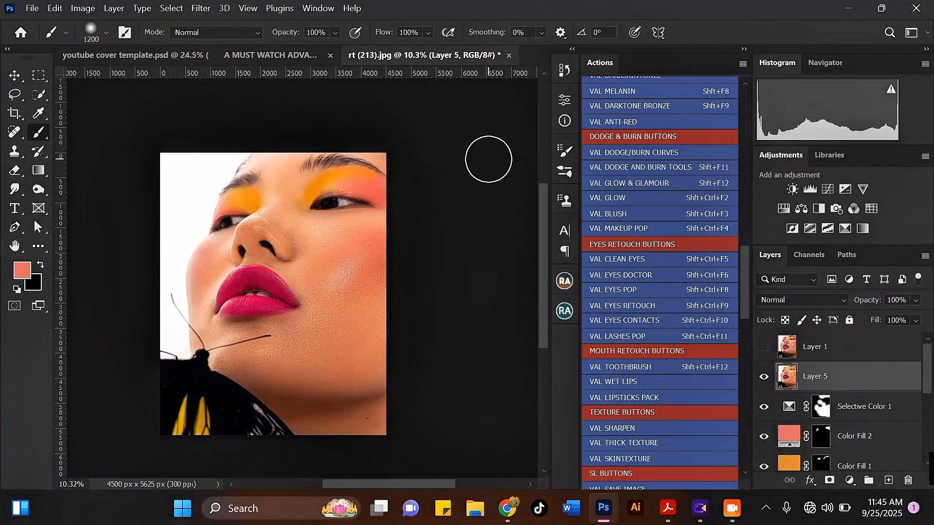
scroll(497, 158, down, 2)
scroll(250, 313, up, 7)
scroll(264, 203, up, 1)
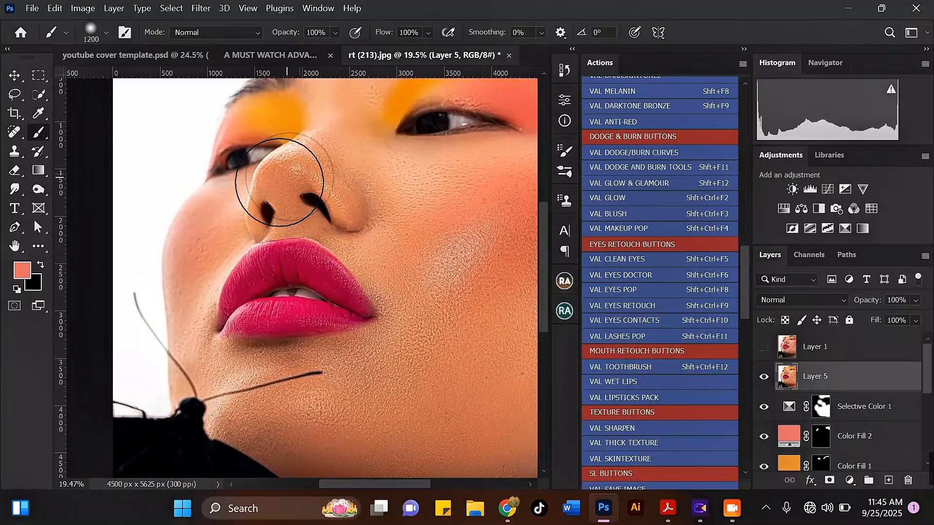
Step: Merge Layer 5 down through Layer 3 into a single Layer 5
drag(930, 376, 930, 442)
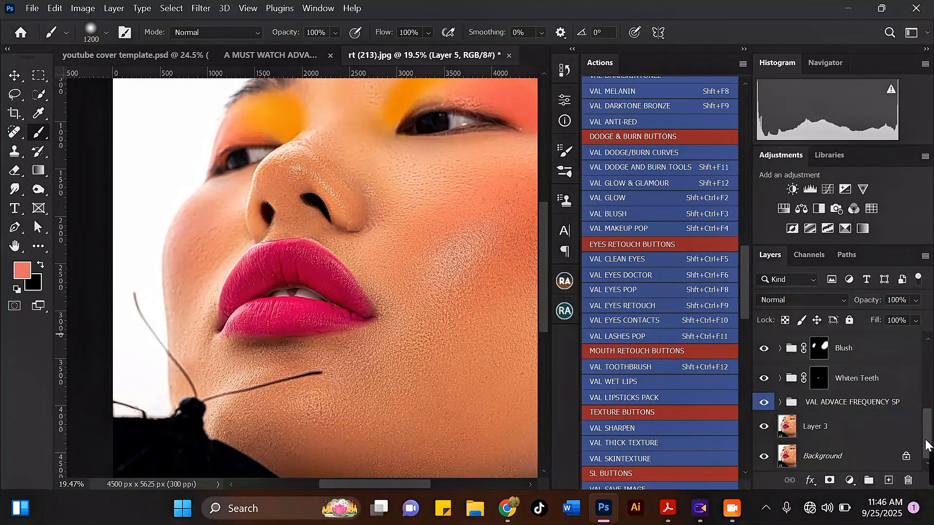
shift+click(870, 423)
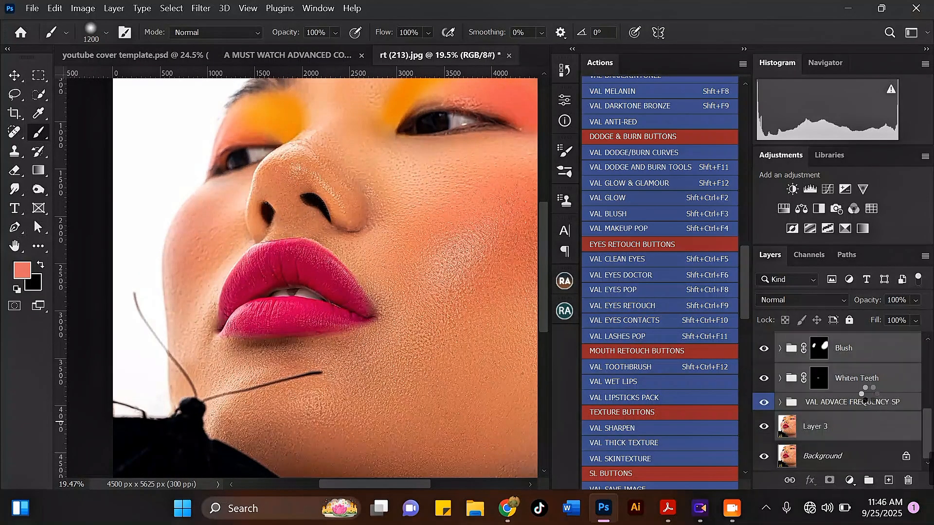
key(ctrl+e)
scroll(340, 272, down, 2)
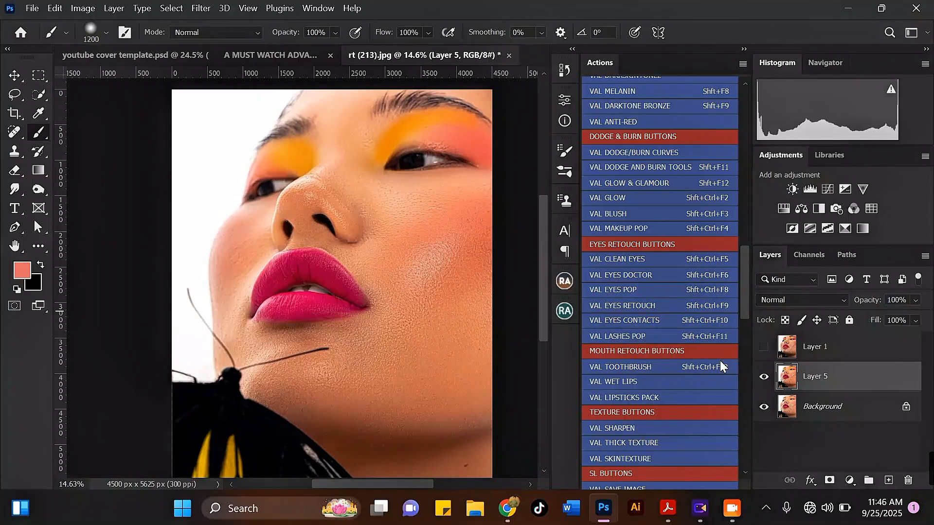
Step: Toggle Layer 5 off and on twice to compare before and after
click(762, 377)
click(762, 377)
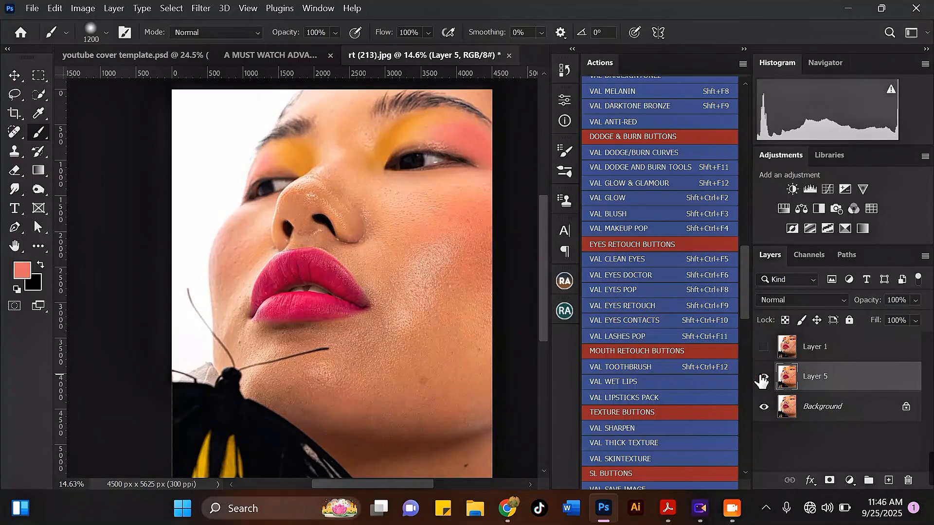
click(763, 378)
click(762, 378)
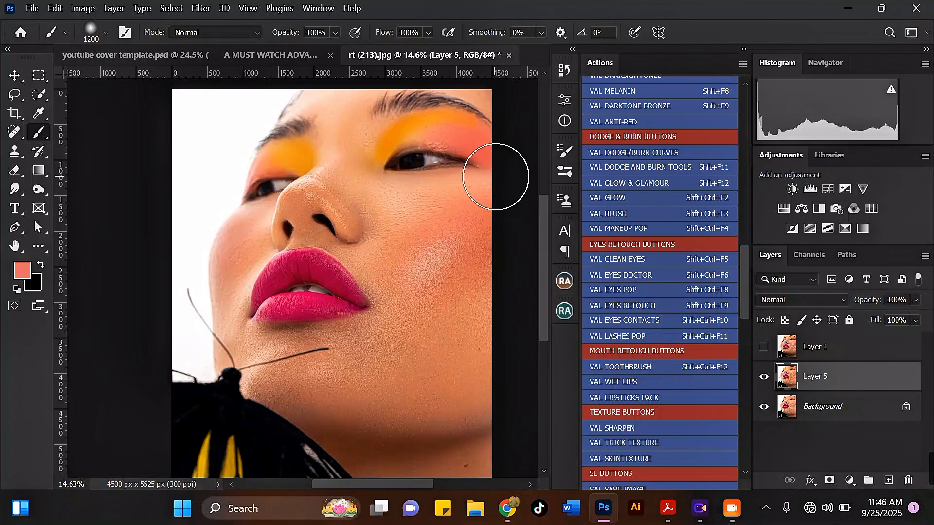